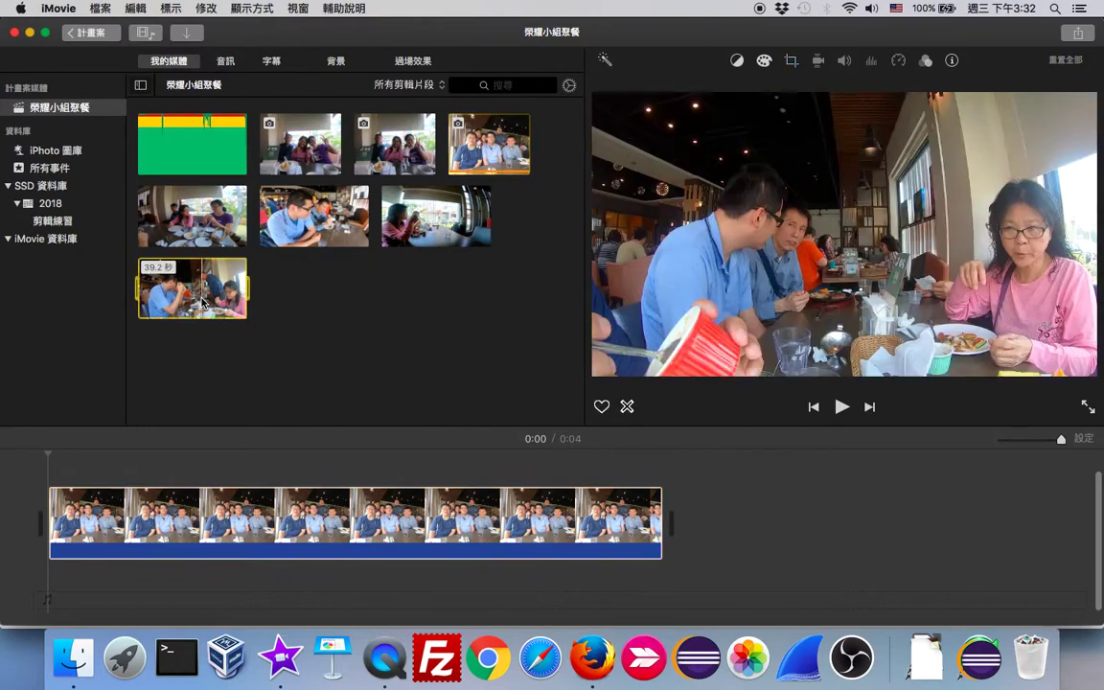
Append the 39.2-second restaurant clip and the 56.3-second dining clip to the end of the timeline
{"action": "left_click", "coordinate": [236, 310]}
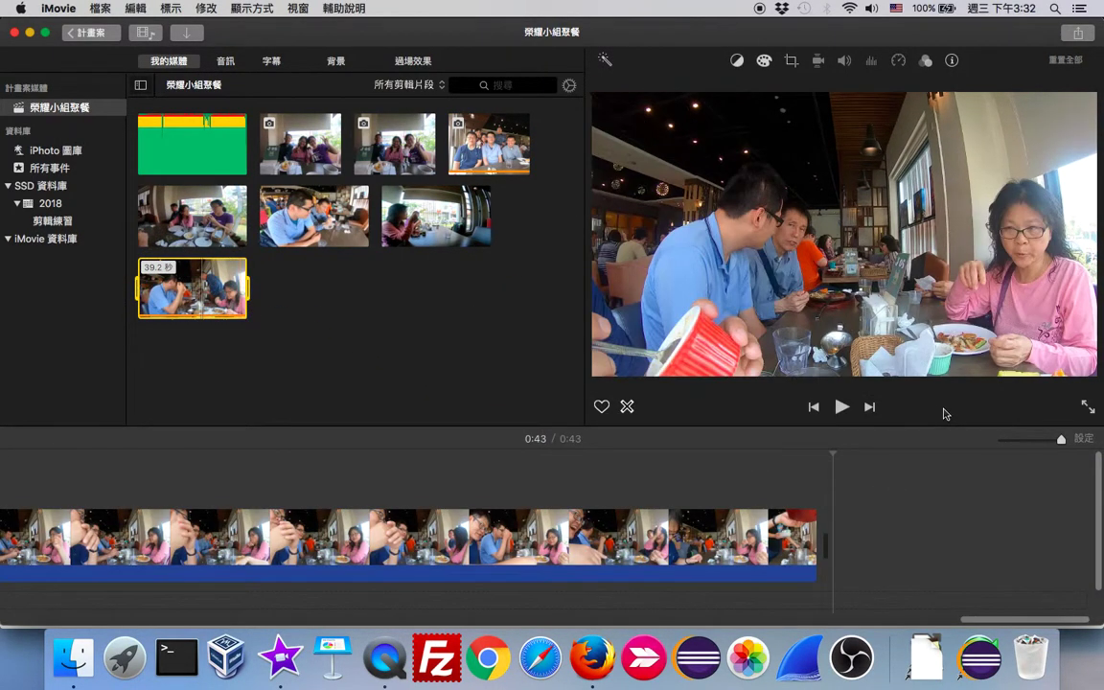
{"action": "left_click", "coordinate": [1012, 442]}
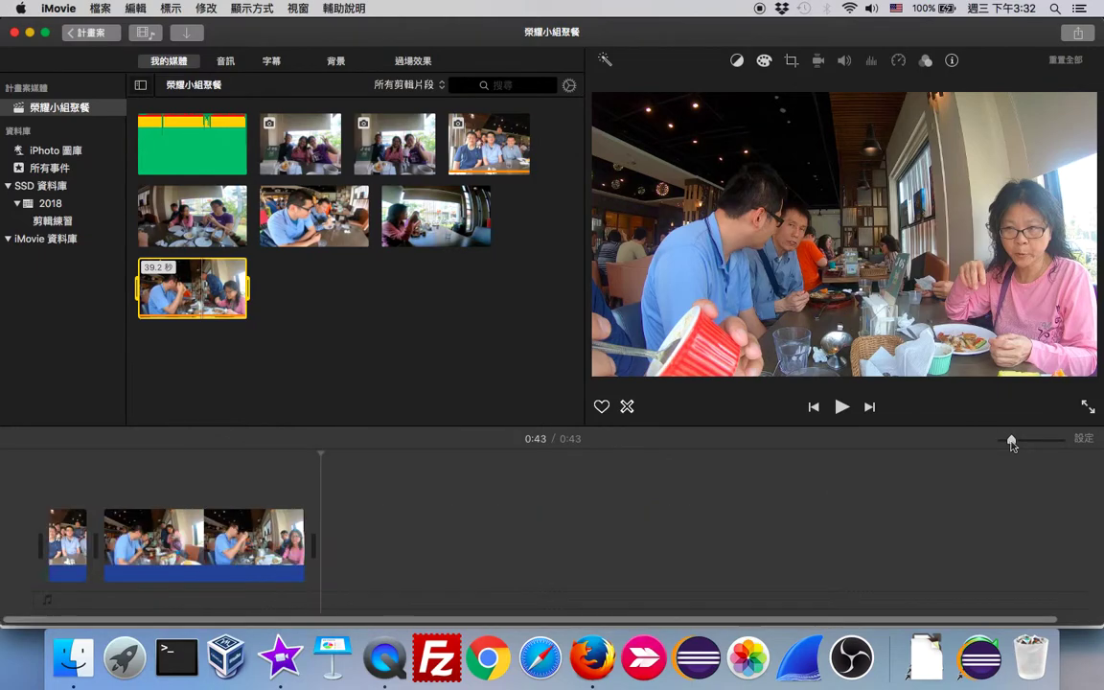
{"action": "left_click", "coordinate": [854, 503]}
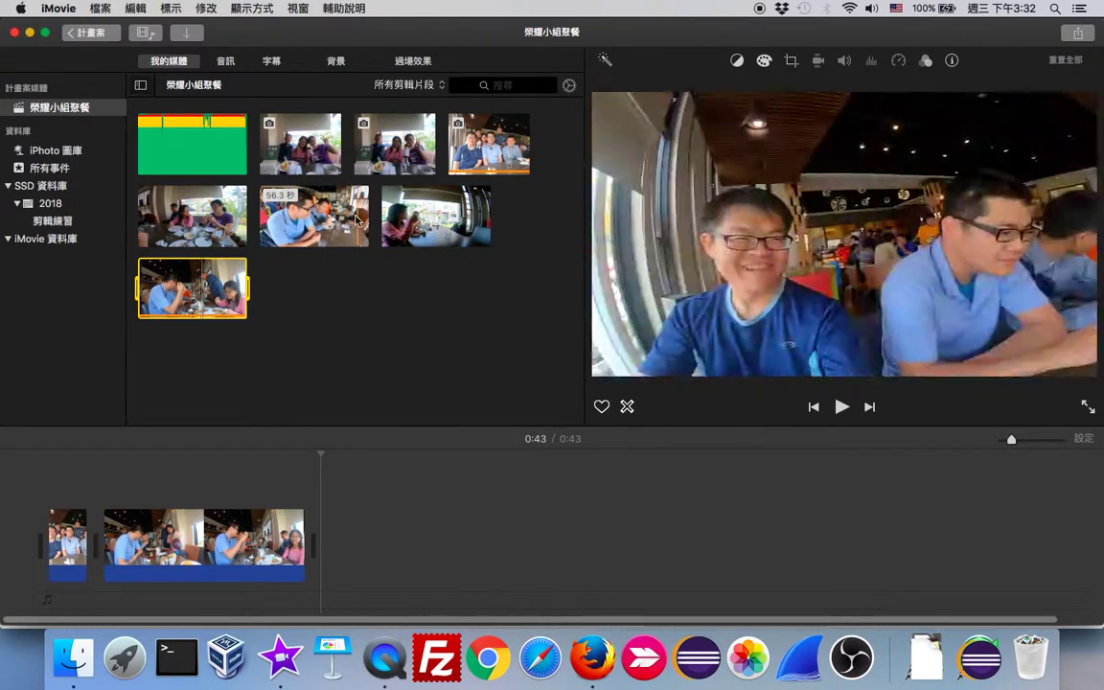
{"action": "left_click", "coordinate": [324, 212]}
{"action": "left_click", "coordinate": [359, 238]}
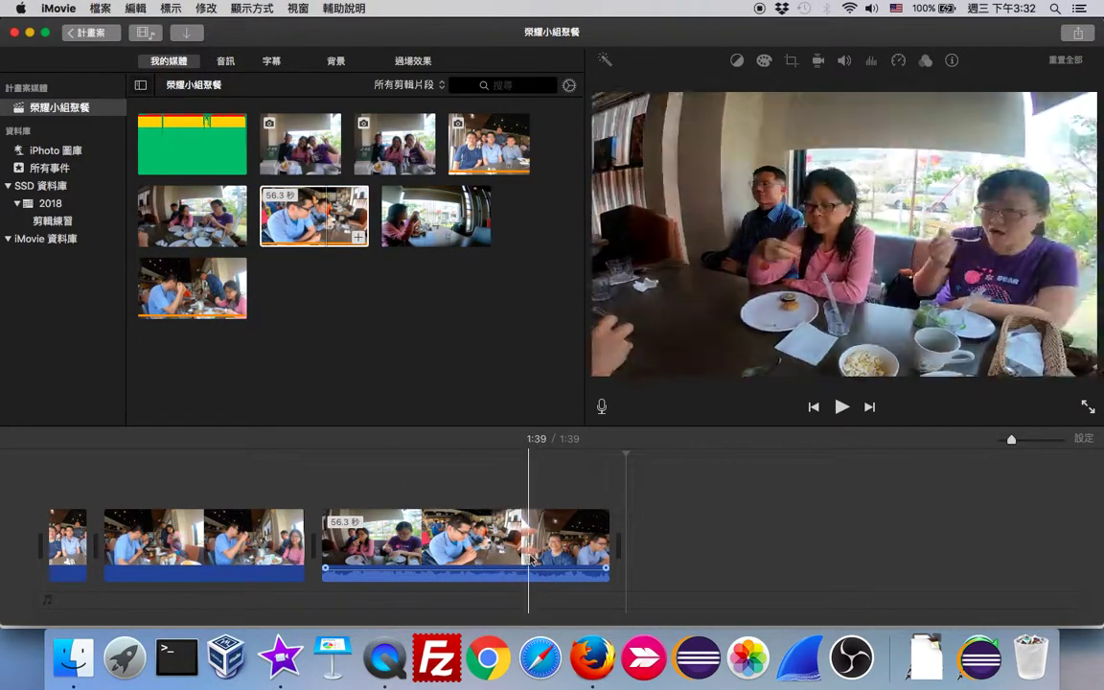
Add the first still group photo to the end of the timeline and delete its duplicate copy
{"action": "left_click", "coordinate": [422, 219]}
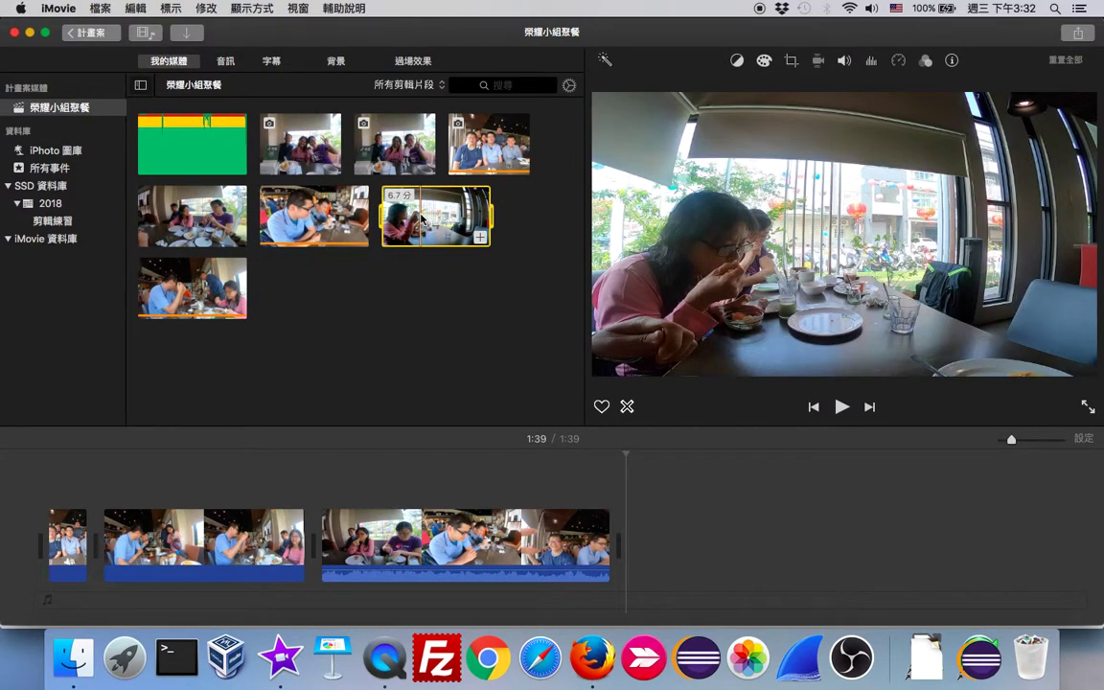
{"action": "left_click", "coordinate": [321, 142]}
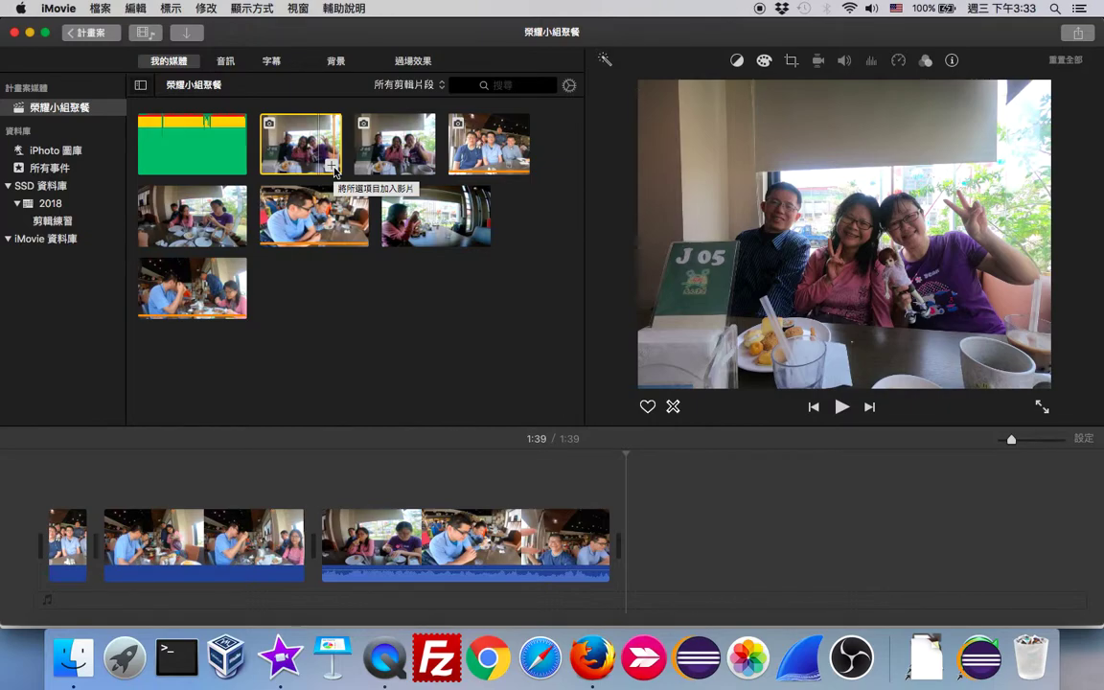
{"action": "left_click", "coordinate": [334, 171]}
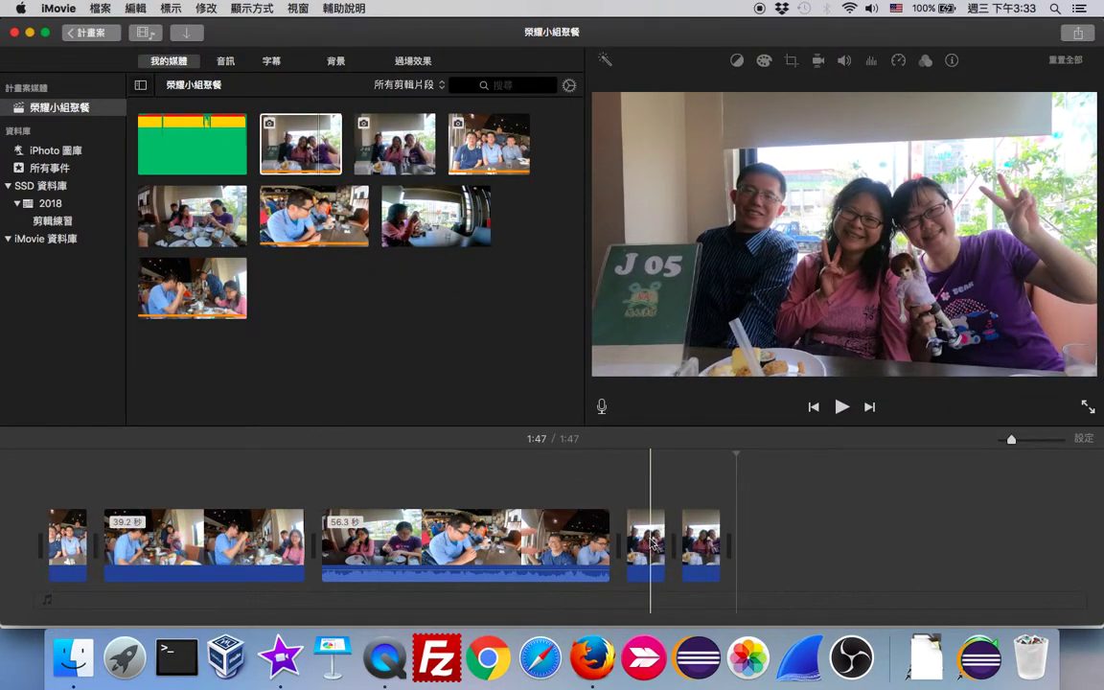
{"action": "left_click", "coordinate": [709, 544]}
{"action": "key", "text": "Delete"}
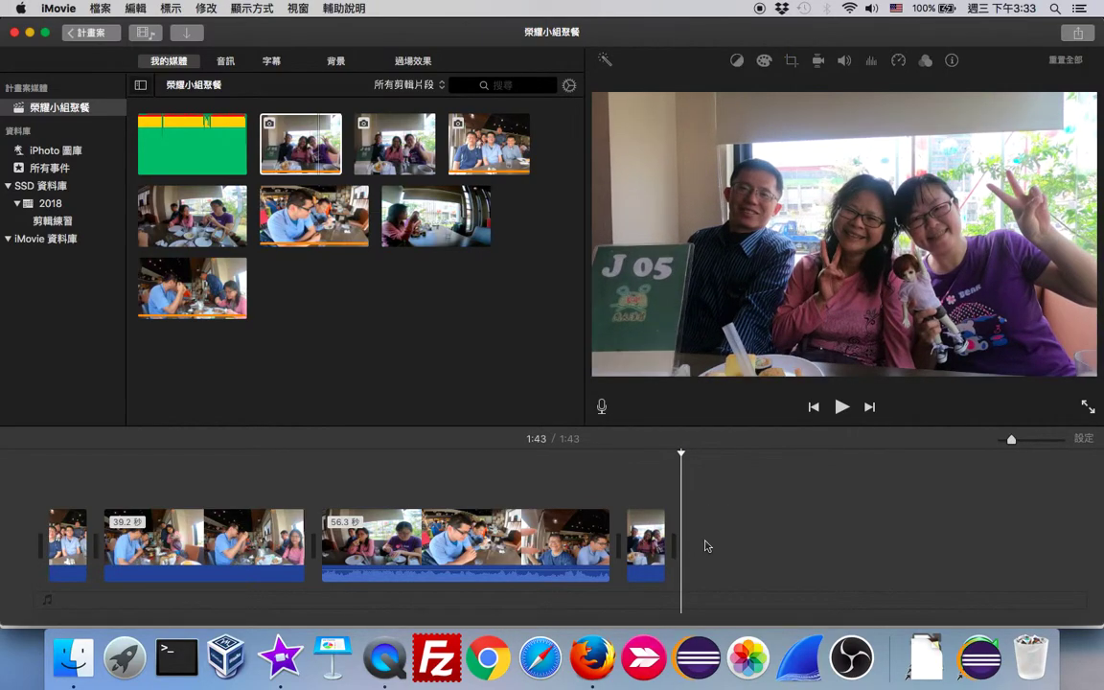
Move the group photo between the 39.2-second and 56.3-second clips, and append the second group photo to the end of the timeline
{"action": "left_click", "coordinate": [649, 540]}
{"action": "left_click_drag", "start_coordinate": [650, 539], "coordinate": [317, 526]}
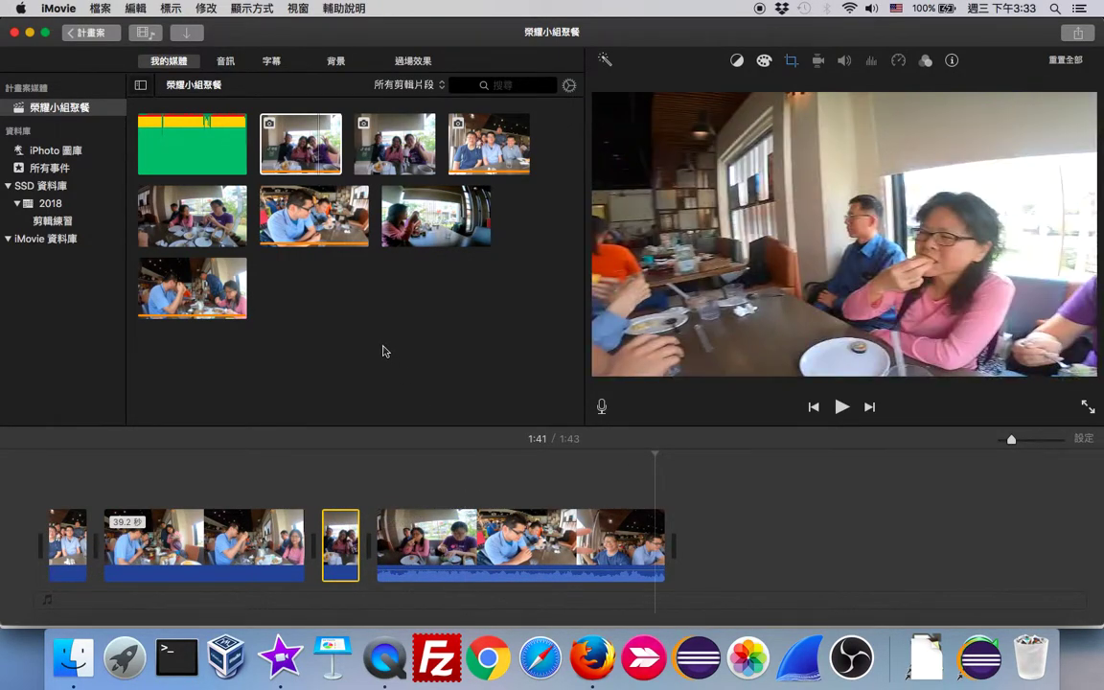
{"action": "left_click", "coordinate": [658, 538]}
{"action": "left_click", "coordinate": [404, 177]}
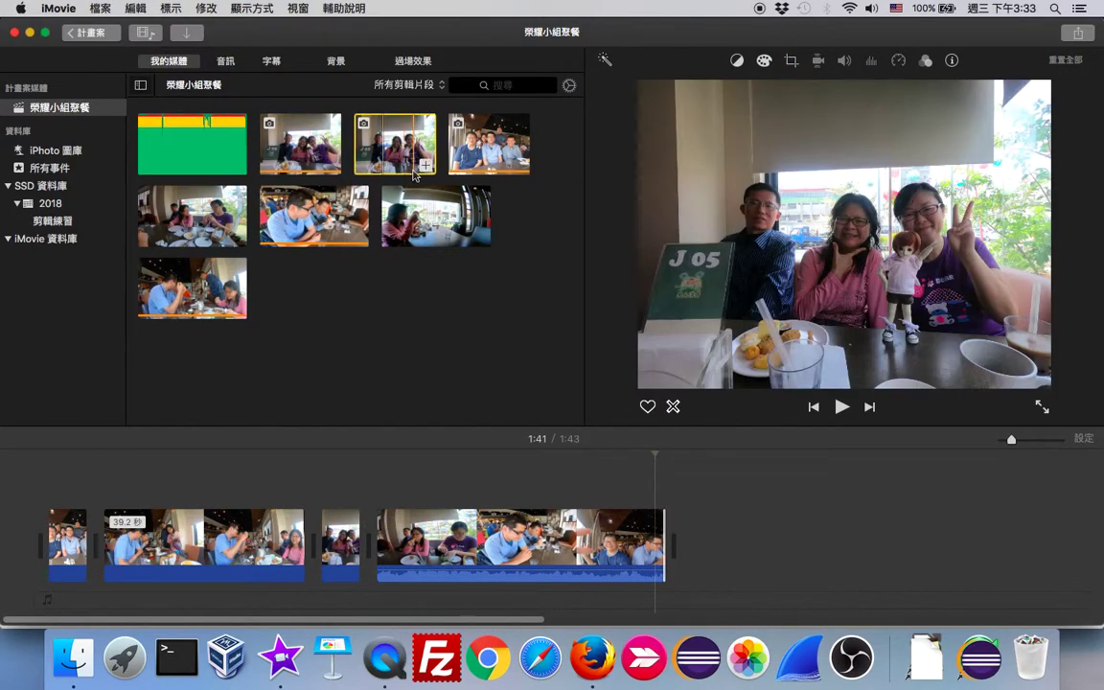
{"action": "left_click", "coordinate": [425, 167]}
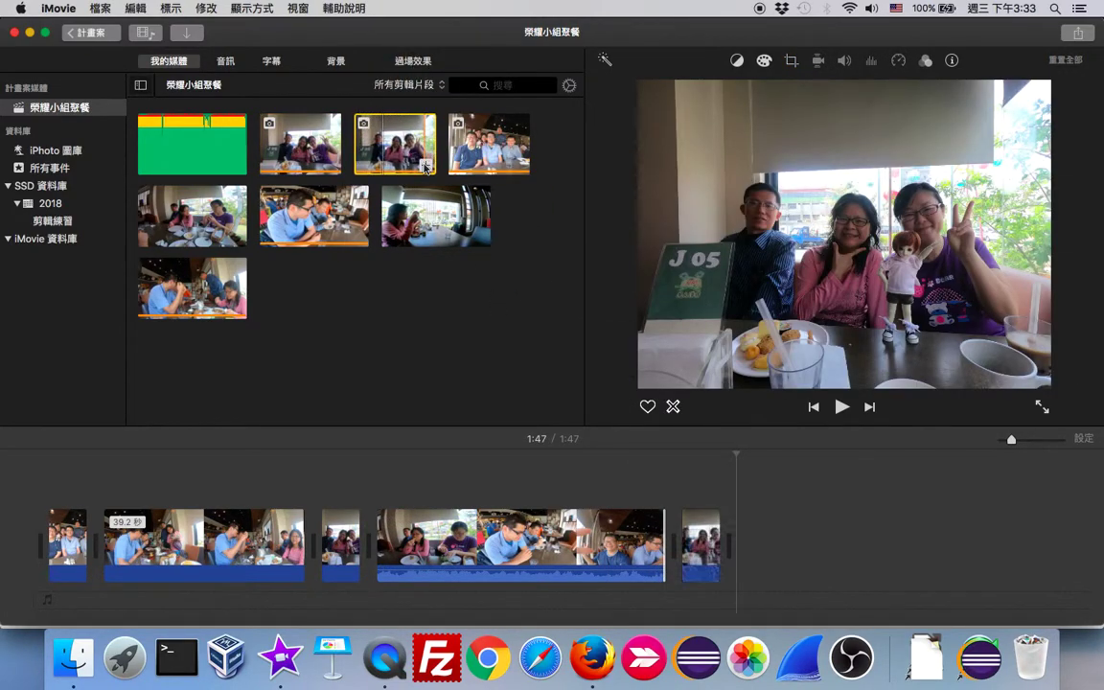
Select only the last 1.6 minutes or so of the 6.7-minute clip and append that range to the timeline
{"action": "left_click", "coordinate": [439, 221]}
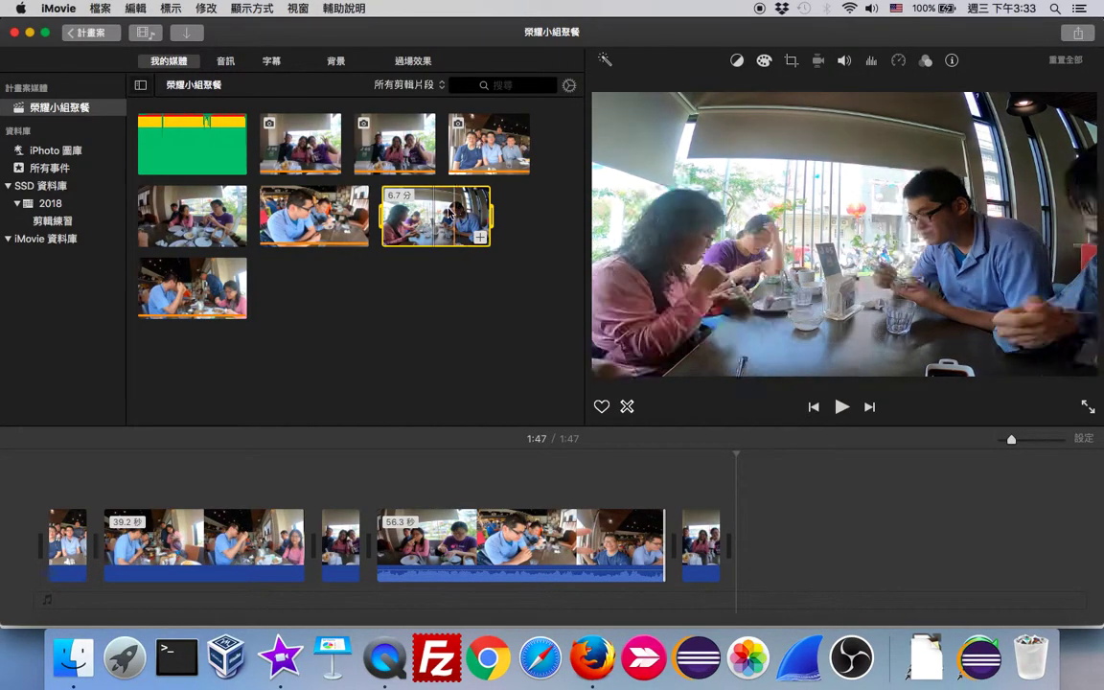
{"action": "left_click_drag", "start_coordinate": [380, 213], "coordinate": [432, 215]}
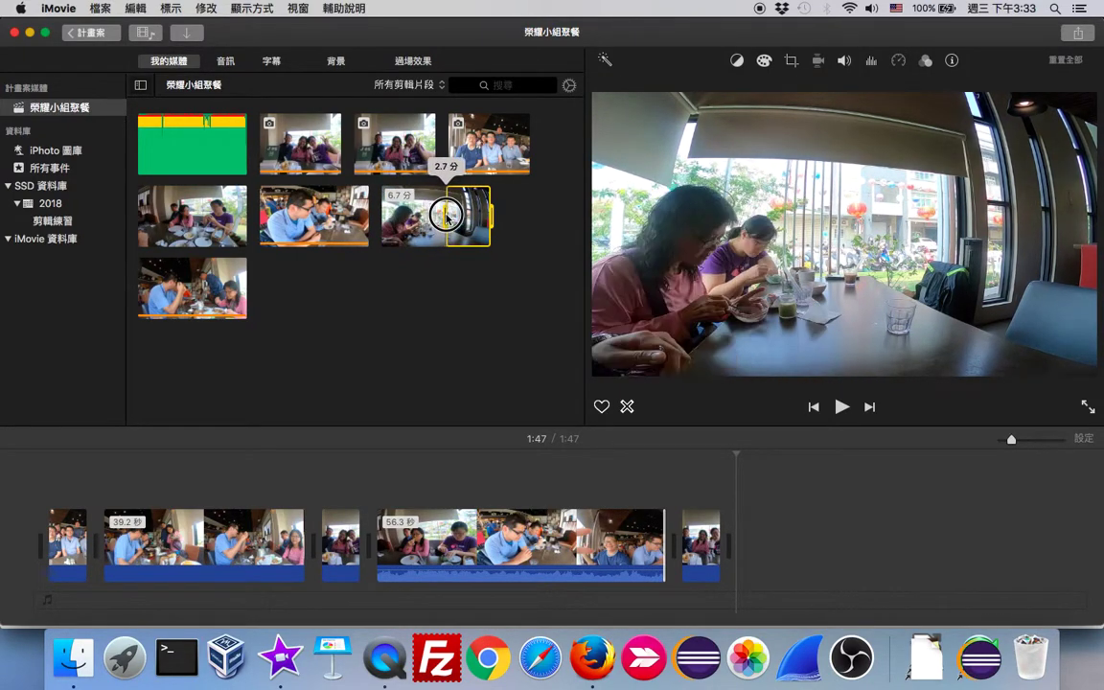
{"action": "mouse_move", "coordinate": [448, 215]}
{"action": "left_mouse_down"}
{"action": "mouse_move", "coordinate": [457, 219]}
{"action": "mouse_move", "coordinate": [429, 218]}
{"action": "left_mouse_up"}
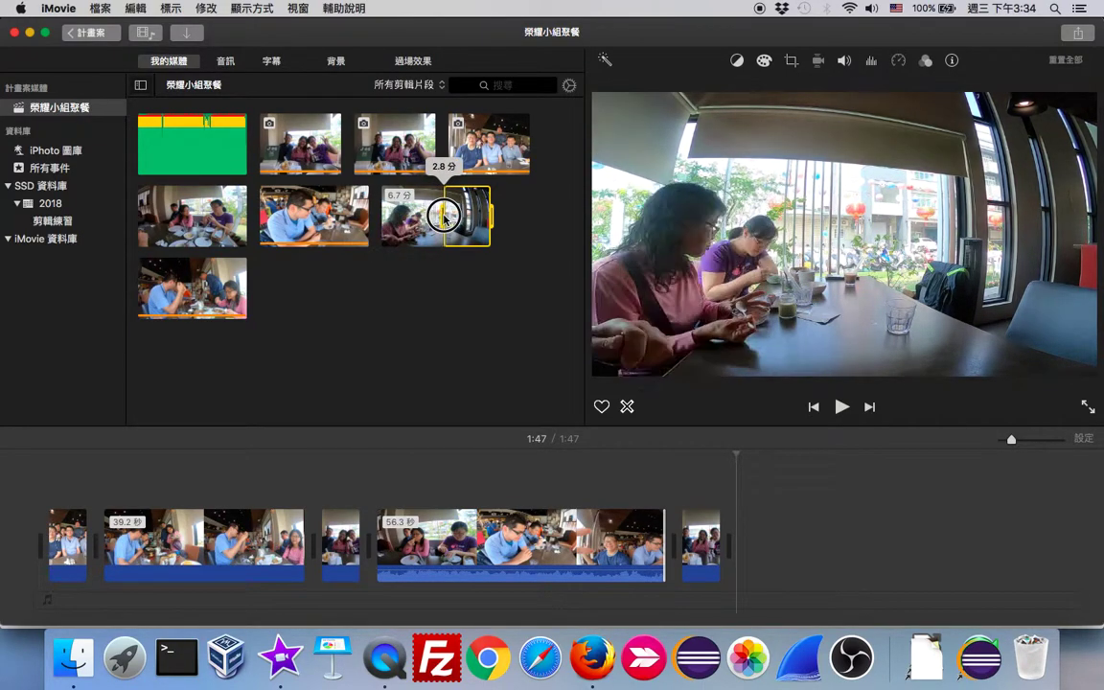
{"action": "left_click_drag", "start_coordinate": [446, 216], "coordinate": [463, 217]}
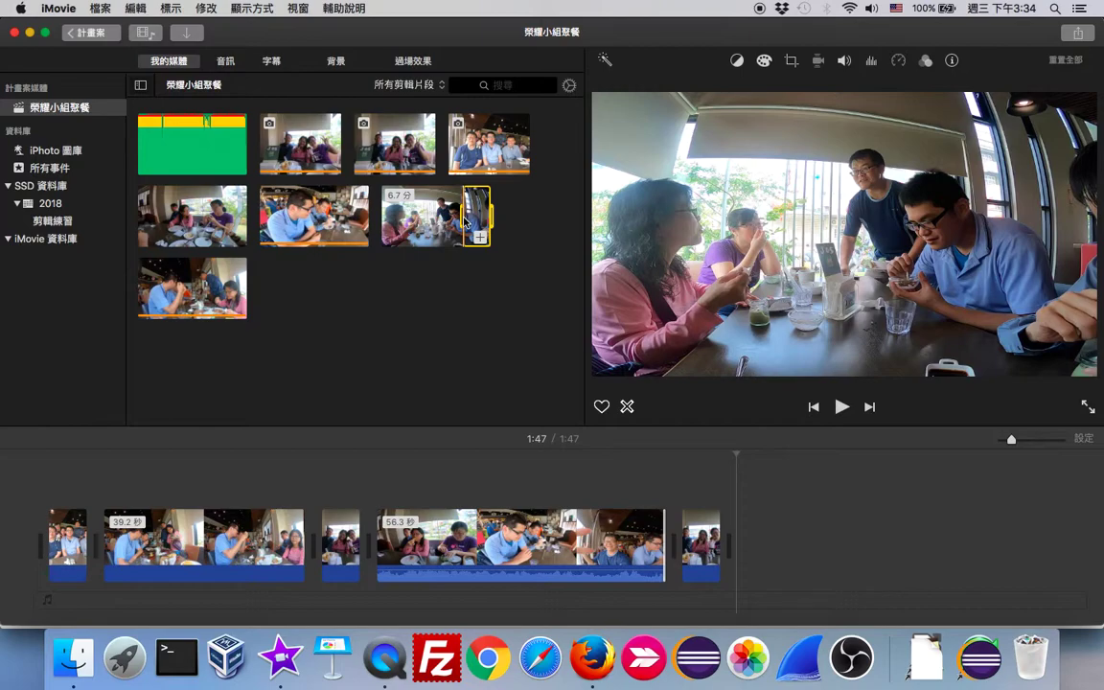
{"action": "left_click_drag", "start_coordinate": [466, 221], "coordinate": [486, 245]}
{"action": "key", "text": "e"}
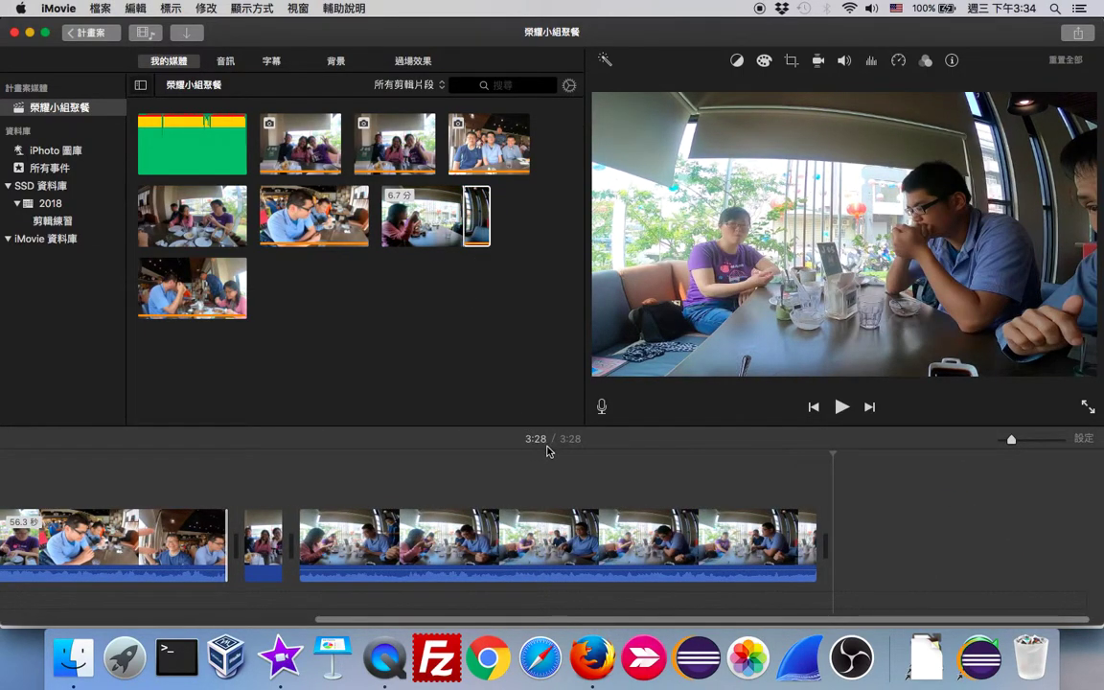
Change the project theme from the project settings to 佈告欄
{"action": "left_click", "coordinate": [476, 526]}
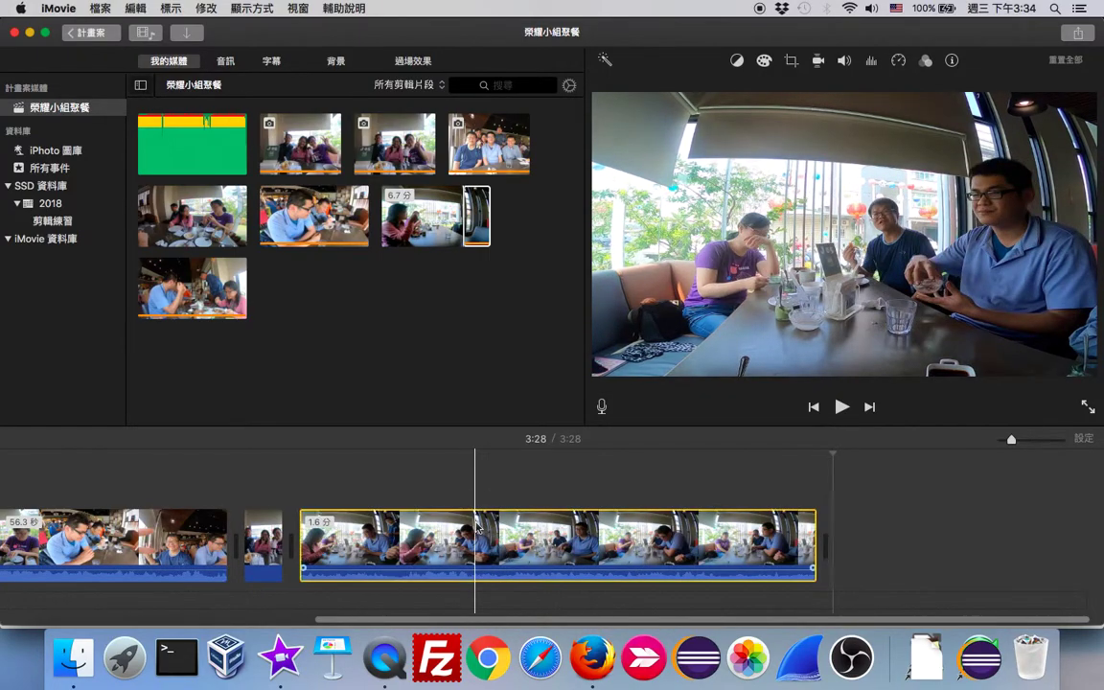
{"action": "scroll", "coordinate": [365, 492], "scroll_direction": "left", "scroll_amount": 10}
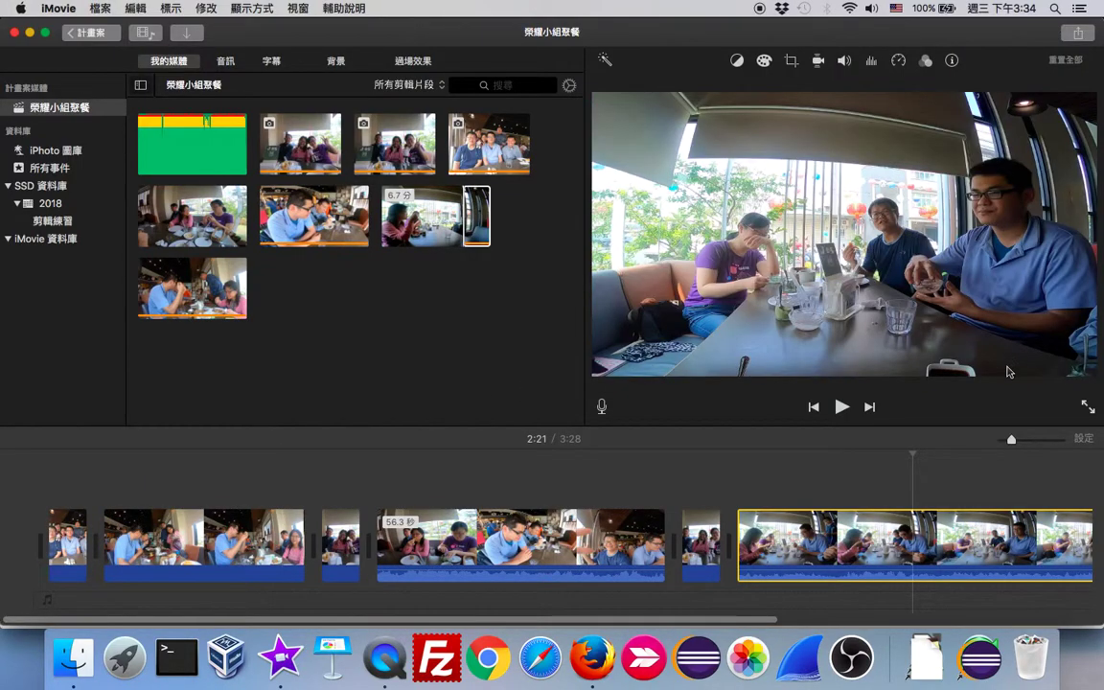
{"action": "left_click", "coordinate": [1084, 438]}
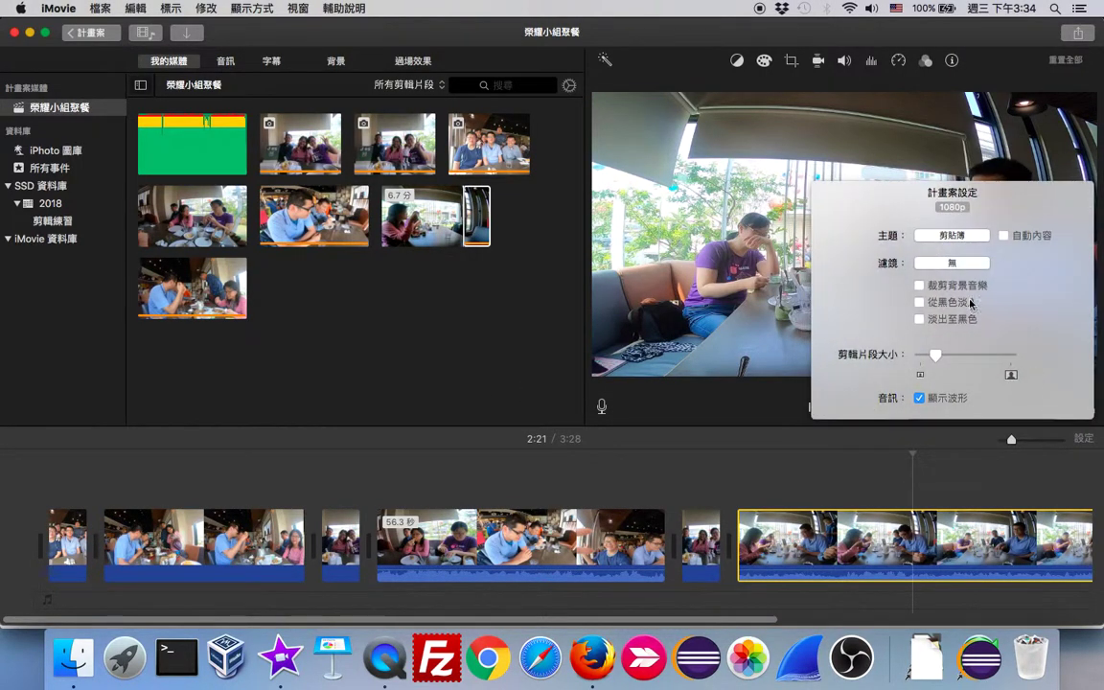
{"action": "left_click", "coordinate": [971, 237]}
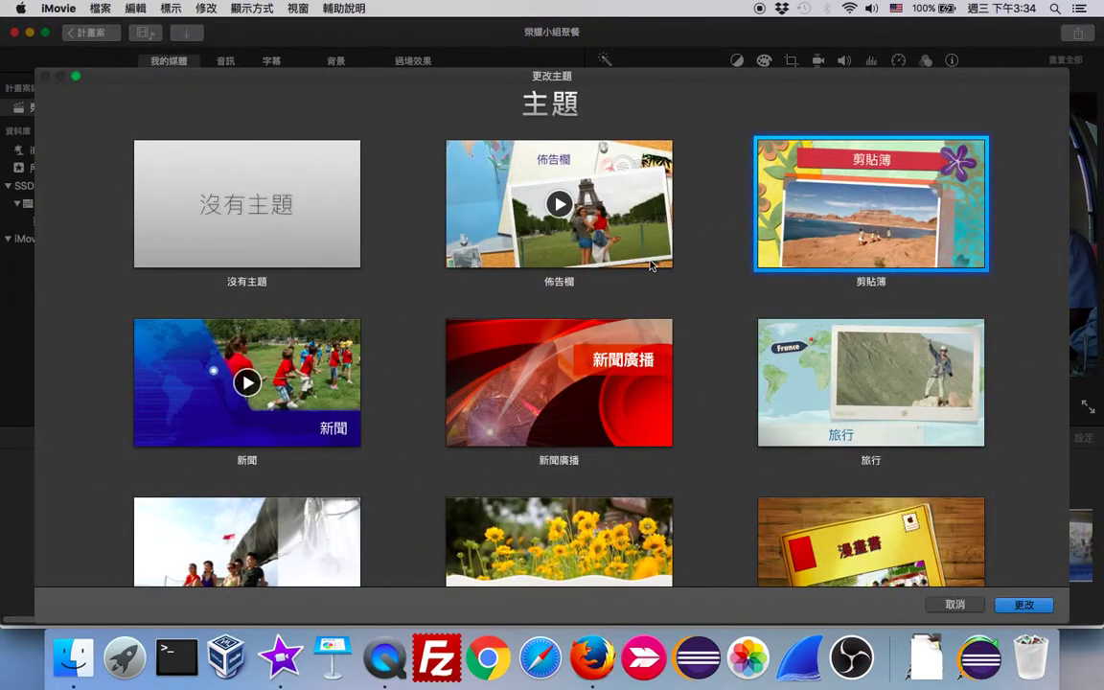
{"action": "left_click", "coordinate": [575, 225]}
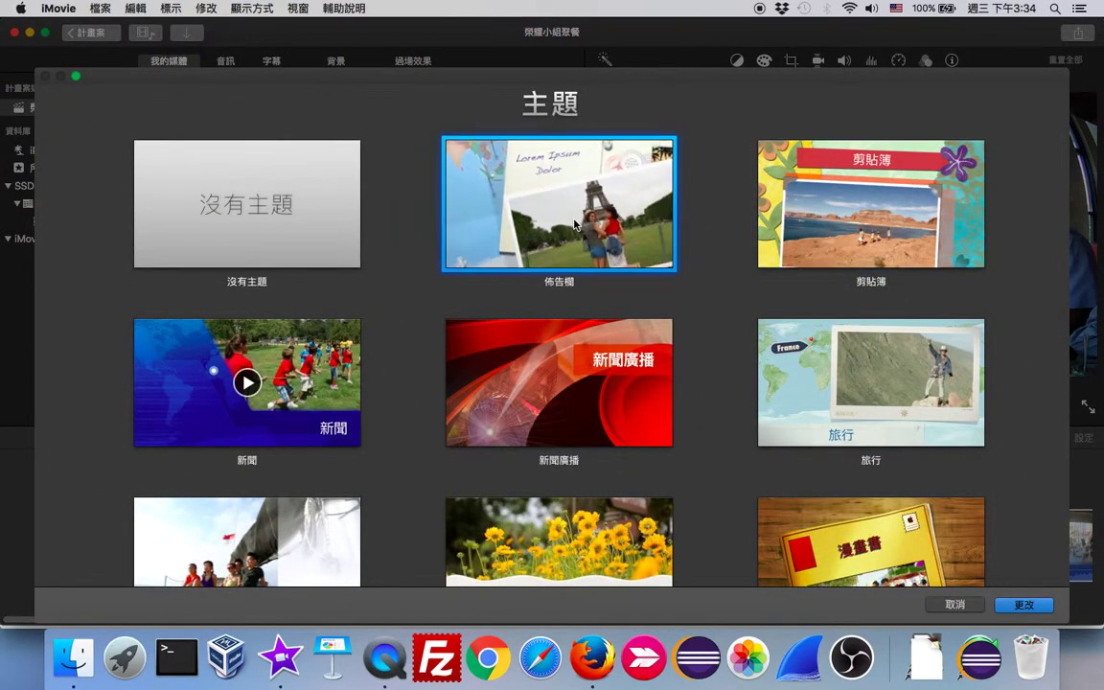
{"action": "left_click", "coordinate": [1034, 609]}
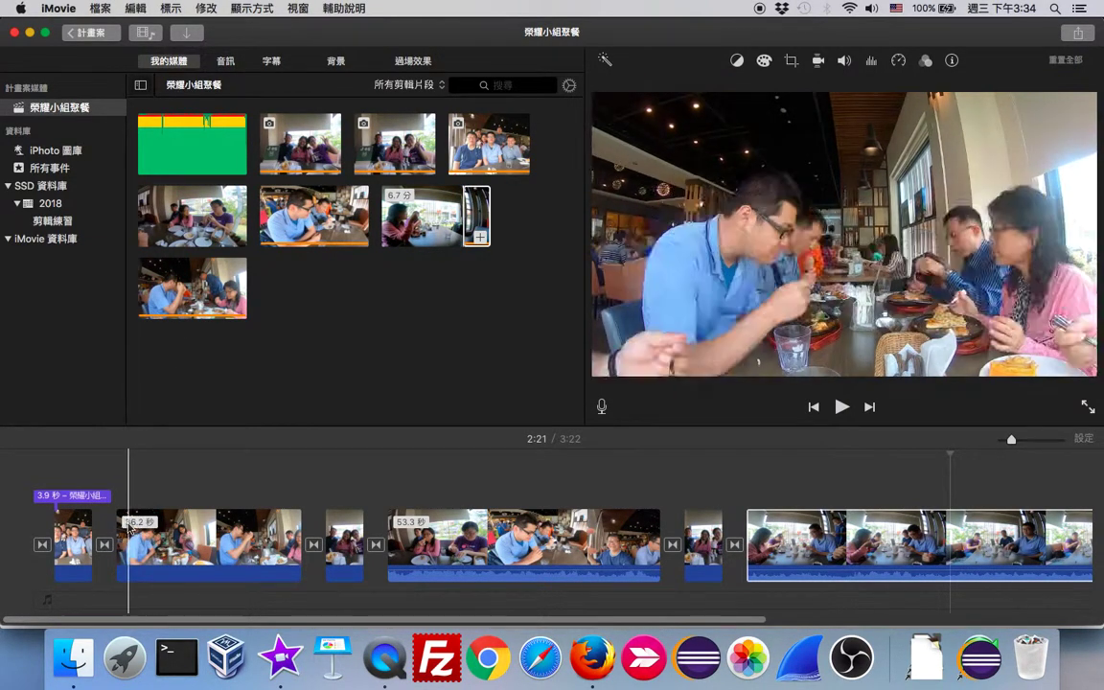
Add the 1.9-minute music track Spring In My Step from the project media to the timeline as background audio
{"action": "left_click", "coordinate": [169, 116]}
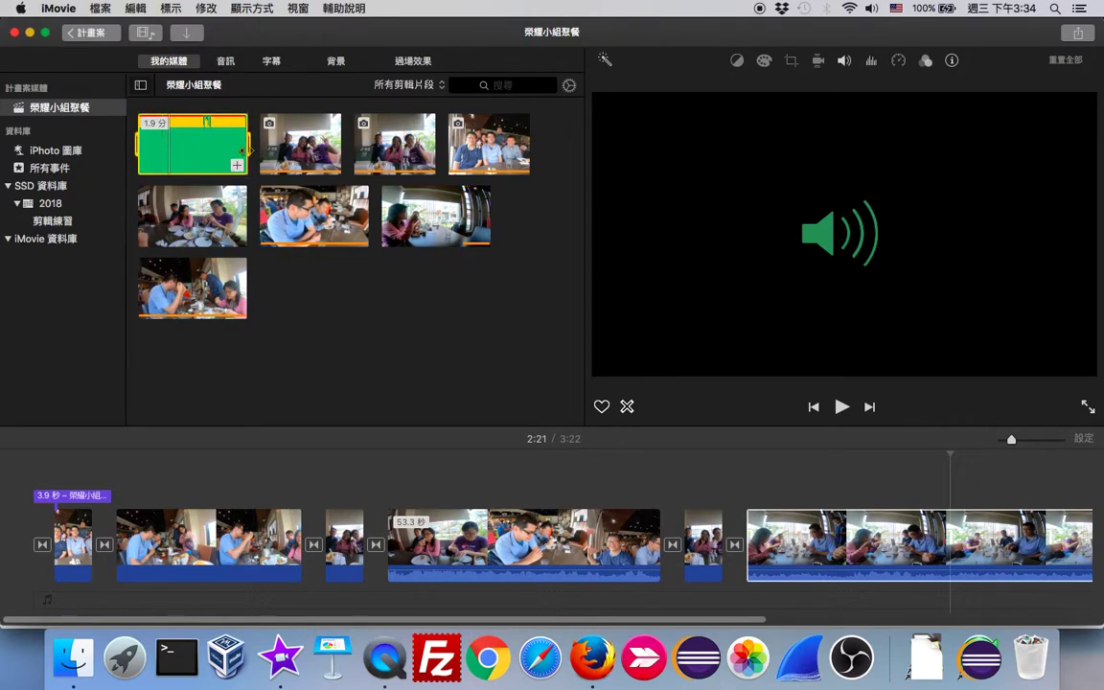
{"action": "left_click", "coordinate": [237, 166]}
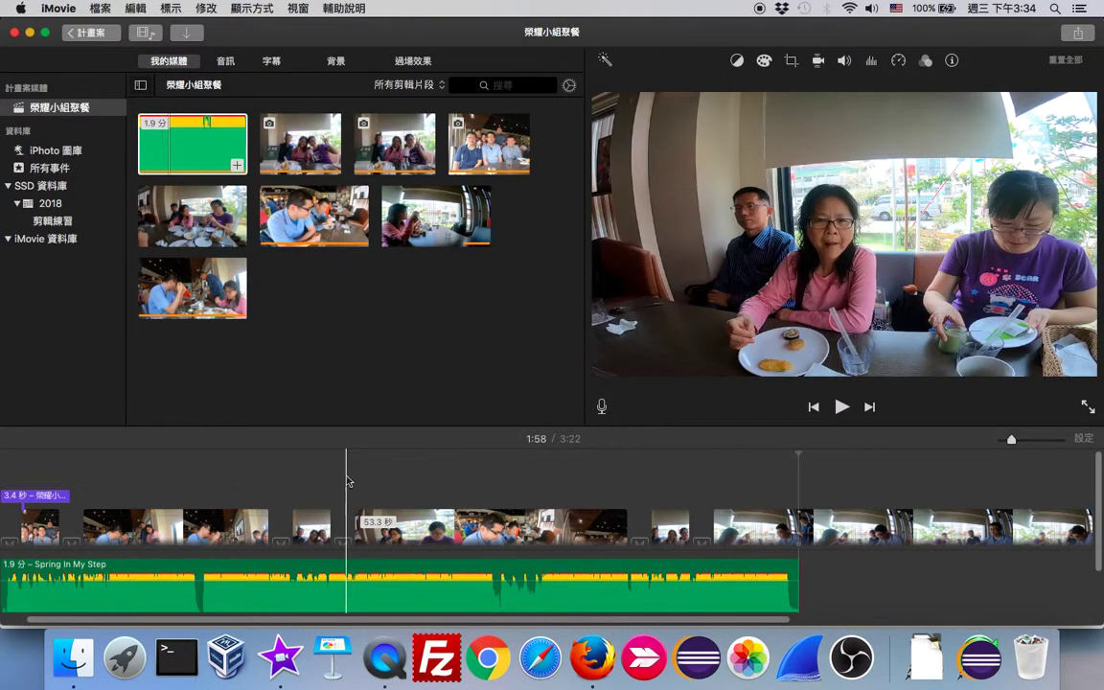
{"action": "scroll", "coordinate": [364, 484], "scroll_direction": "left", "scroll_amount": 2}
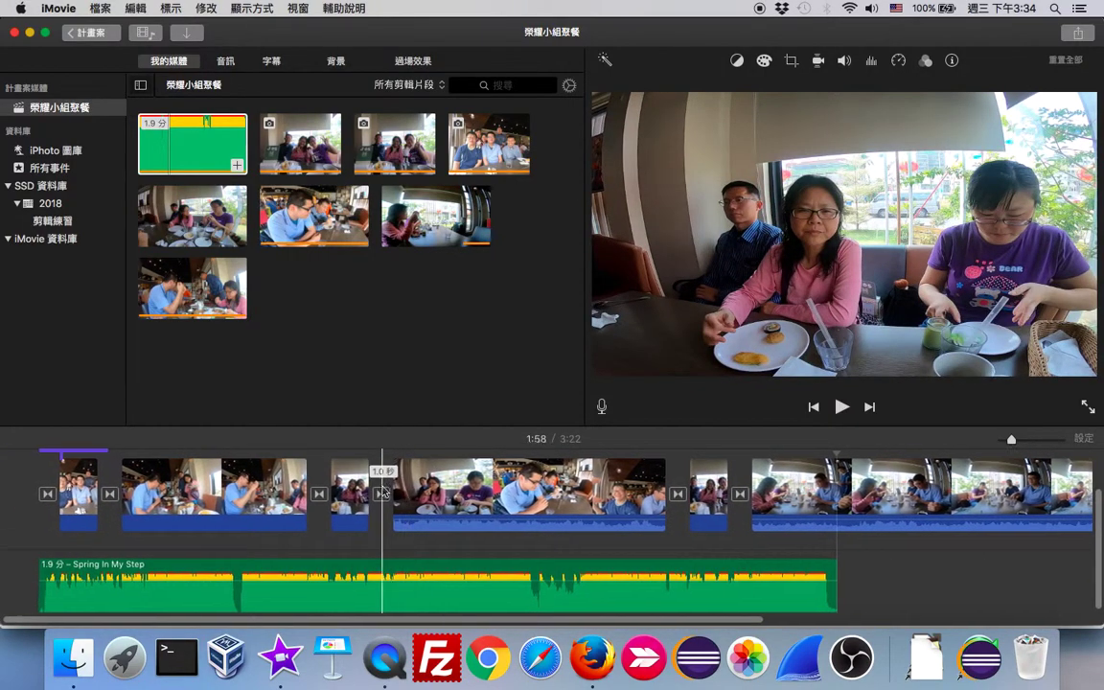
{"action": "left_click", "coordinate": [452, 493]}
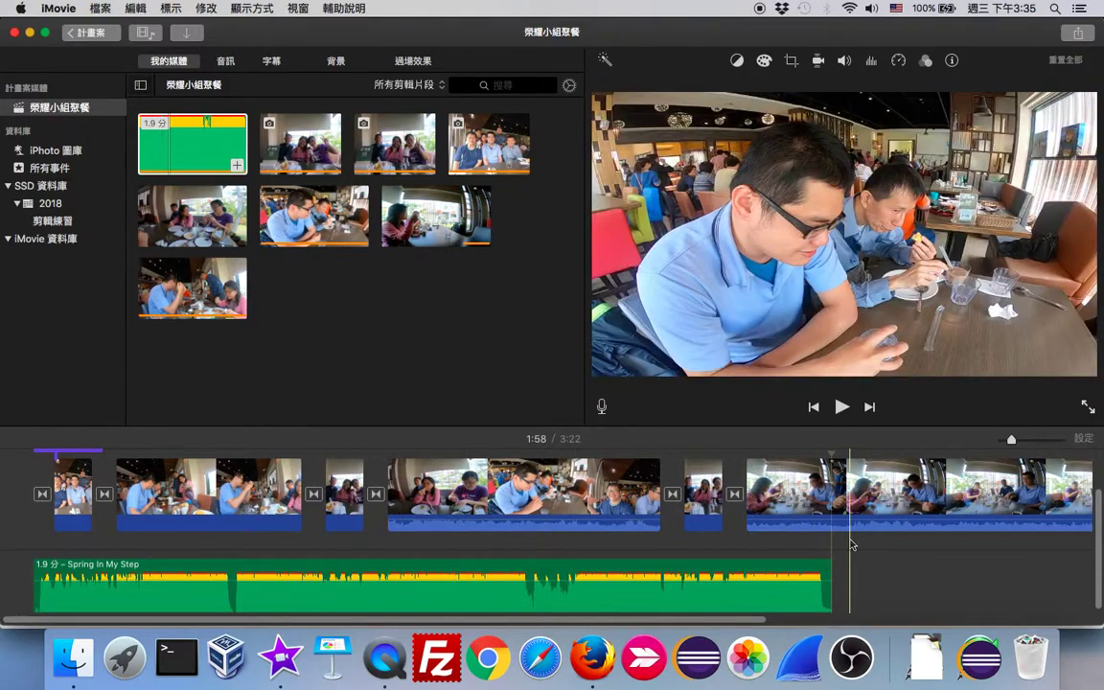
Shift the Spring In My Step music so that it starts at the beginning of the second clip
{"action": "left_click", "coordinate": [899, 561]}
{"action": "scroll", "coordinate": [899, 560], "scroll_direction": "right", "scroll_amount": 5}
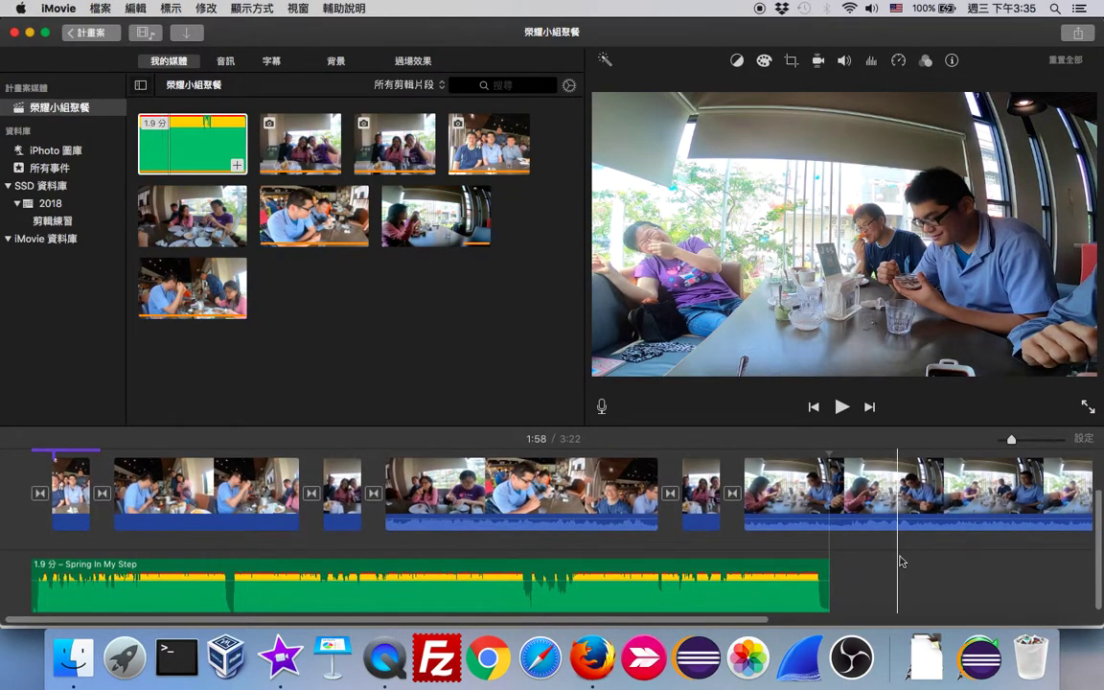
{"action": "scroll", "coordinate": [899, 560], "scroll_direction": "left", "scroll_amount": 5}
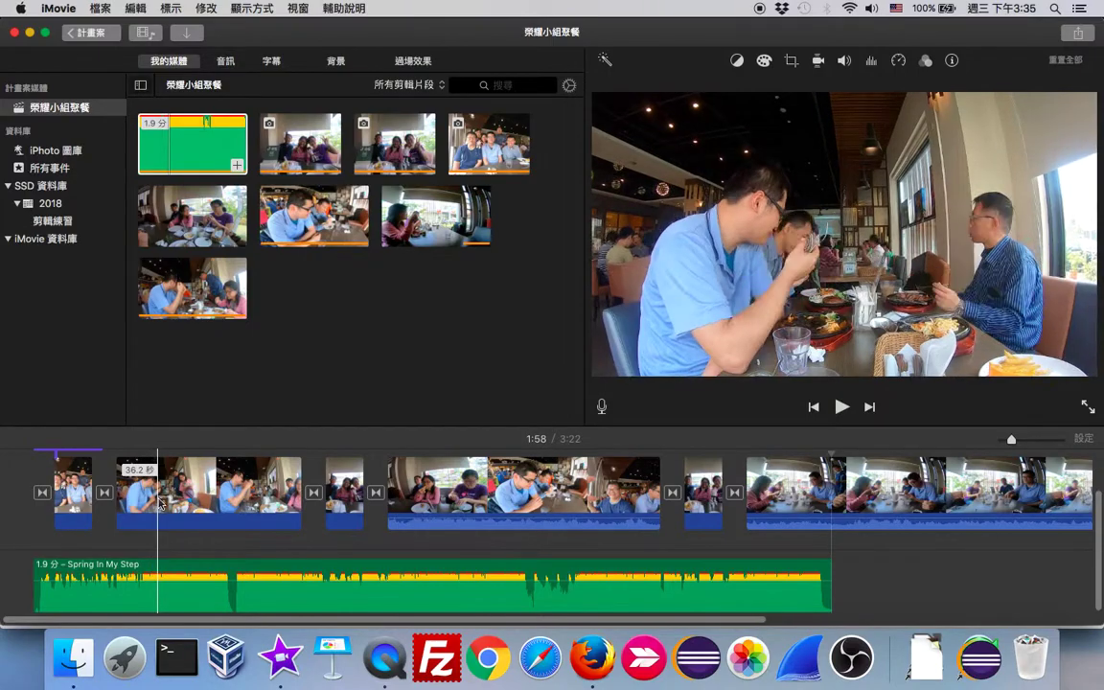
{"action": "left_click_drag", "start_coordinate": [87, 565], "coordinate": [153, 570]}
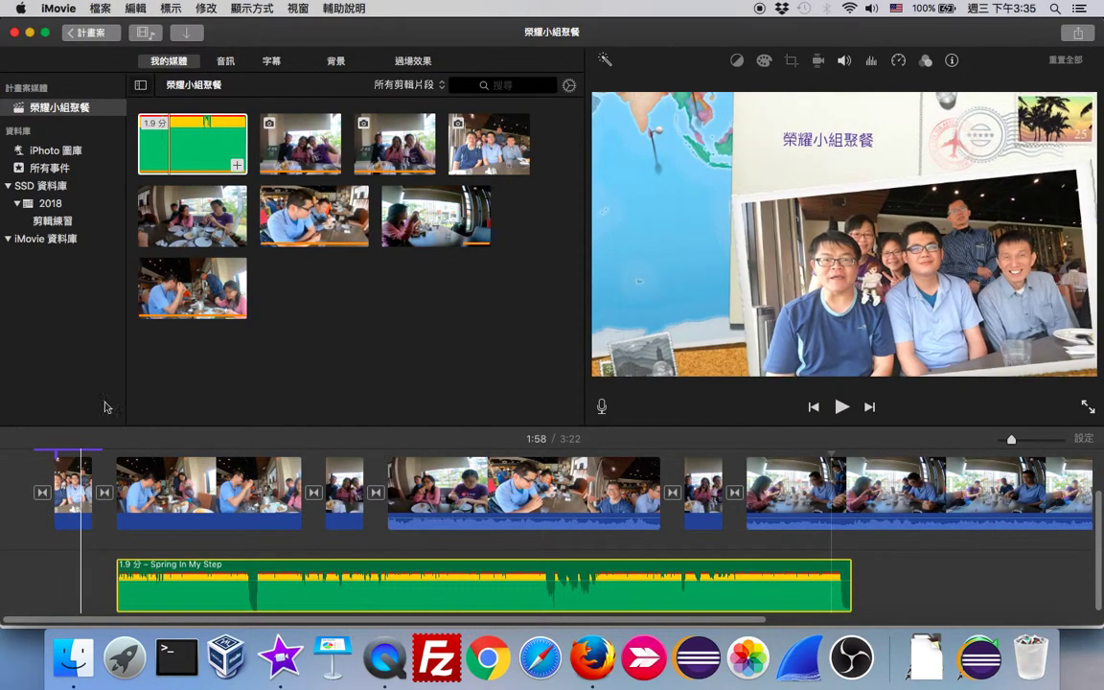
Sort the built-in sound effects by duration, browse the four-second ones, and preview the 豹咆哮 effect
{"action": "left_click", "coordinate": [226, 62]}
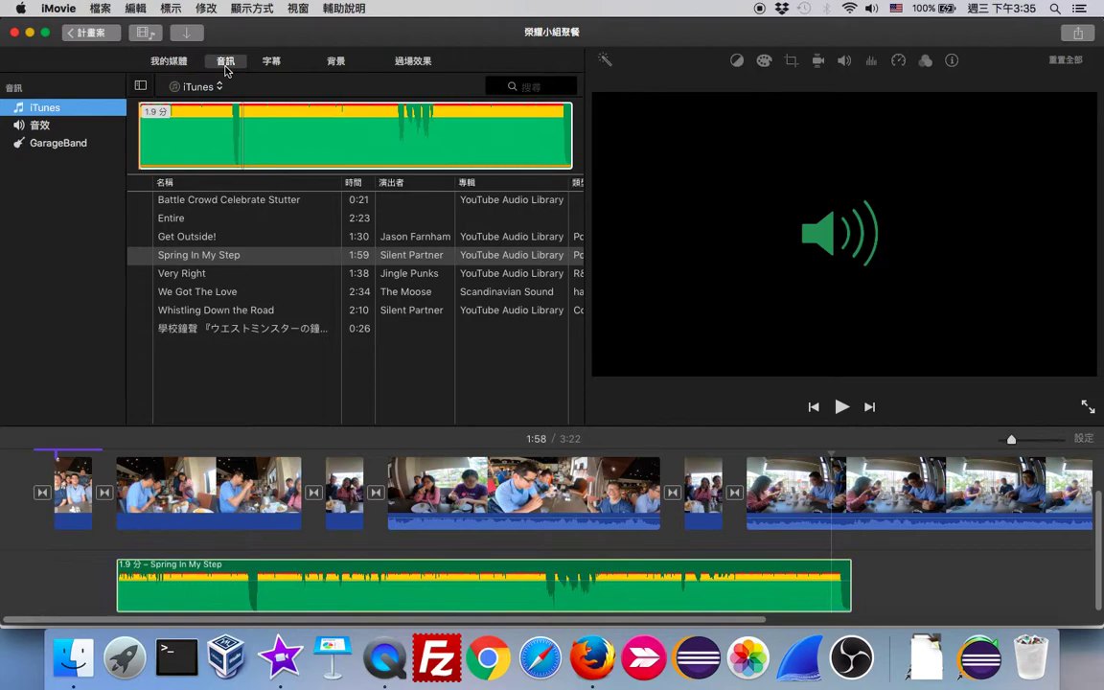
{"action": "left_click", "coordinate": [59, 127]}
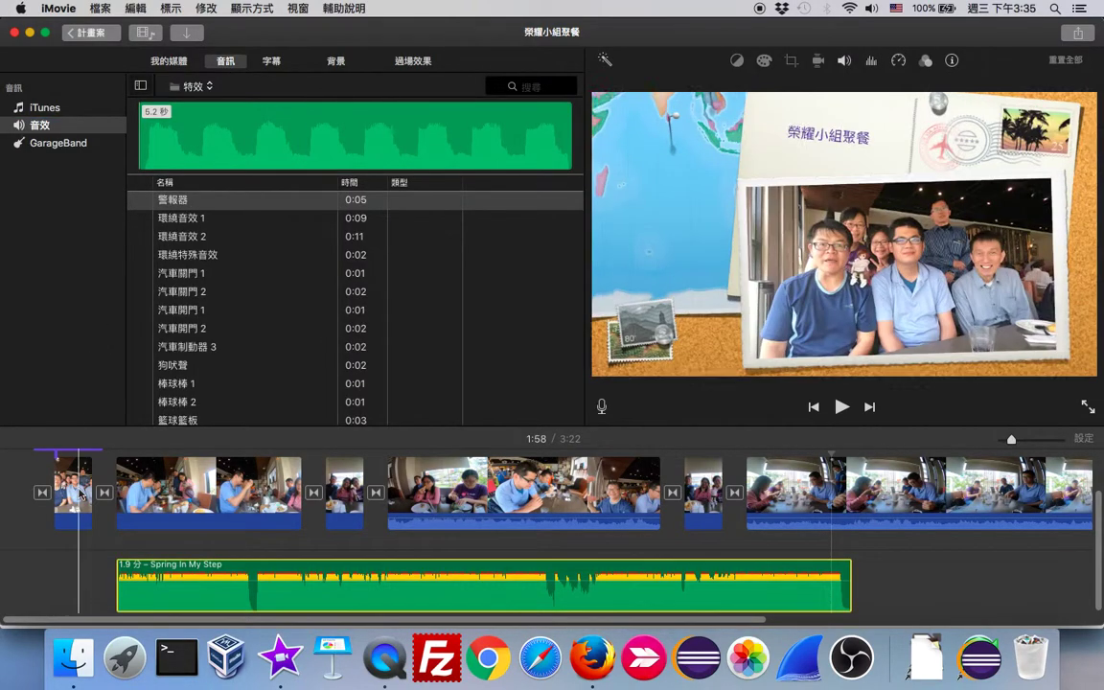
{"action": "left_click", "coordinate": [362, 184]}
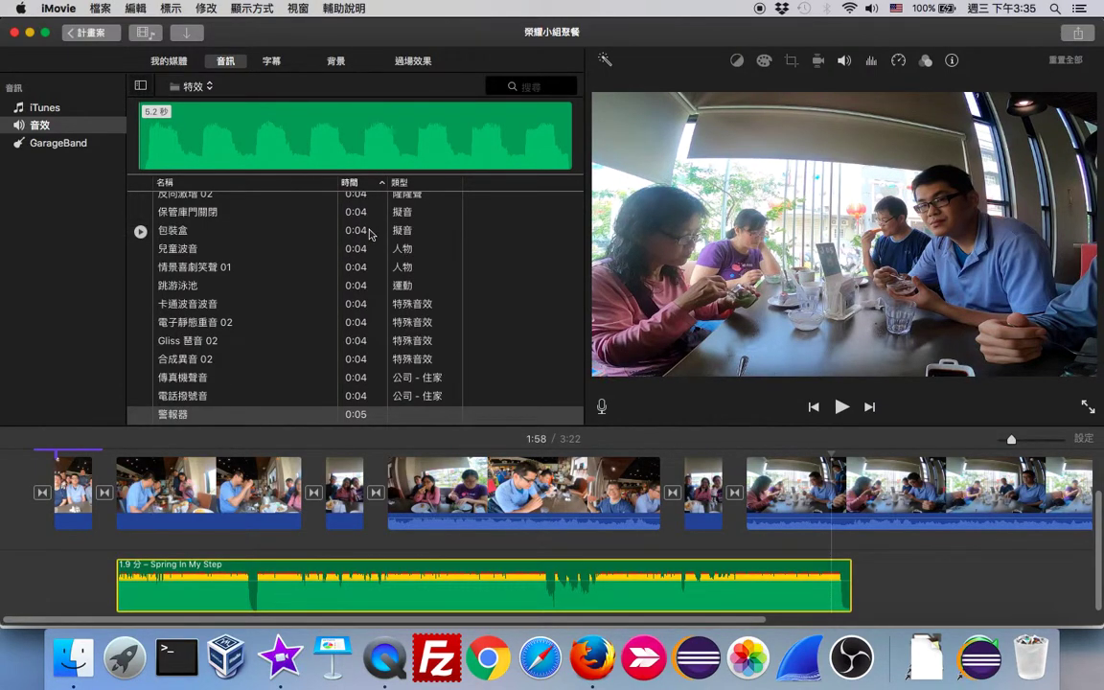
{"action": "scroll", "coordinate": [365, 235], "scroll_direction": "up", "scroll_amount": 5}
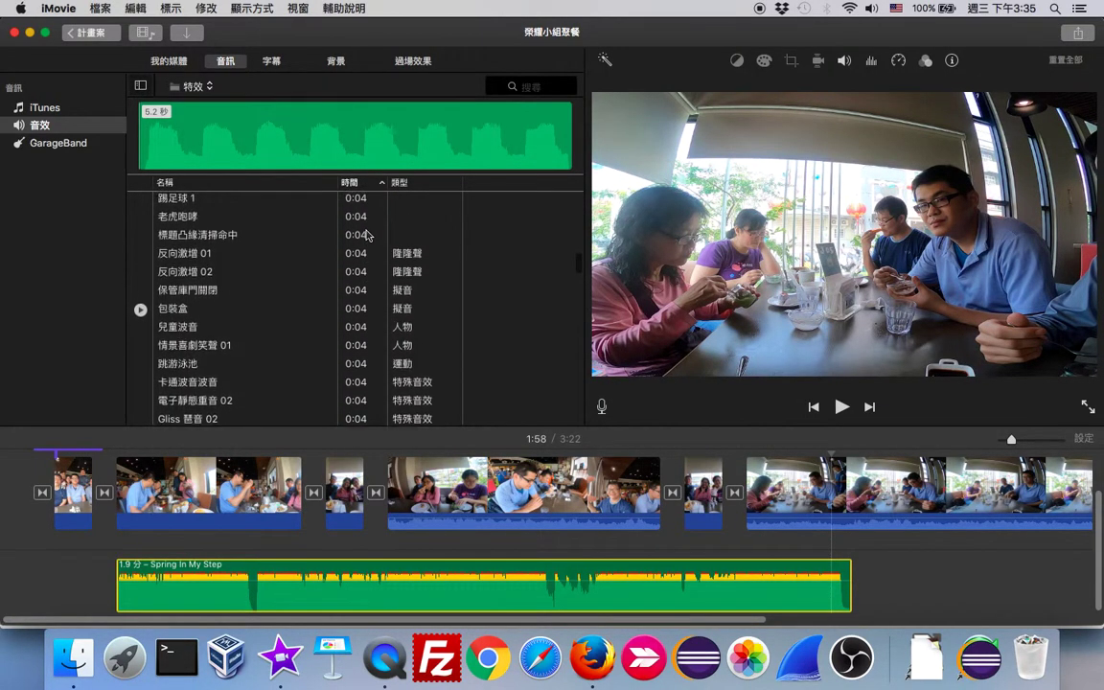
{"action": "scroll", "coordinate": [365, 235], "scroll_direction": "up", "scroll_amount": 4}
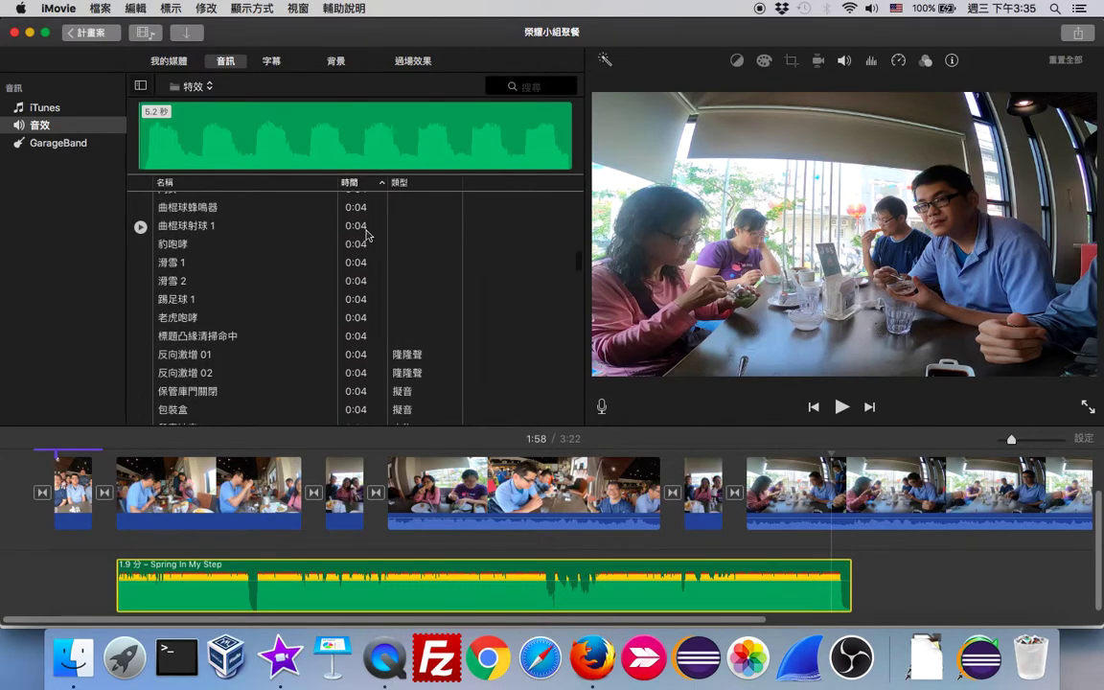
{"action": "left_click", "coordinate": [141, 246]}
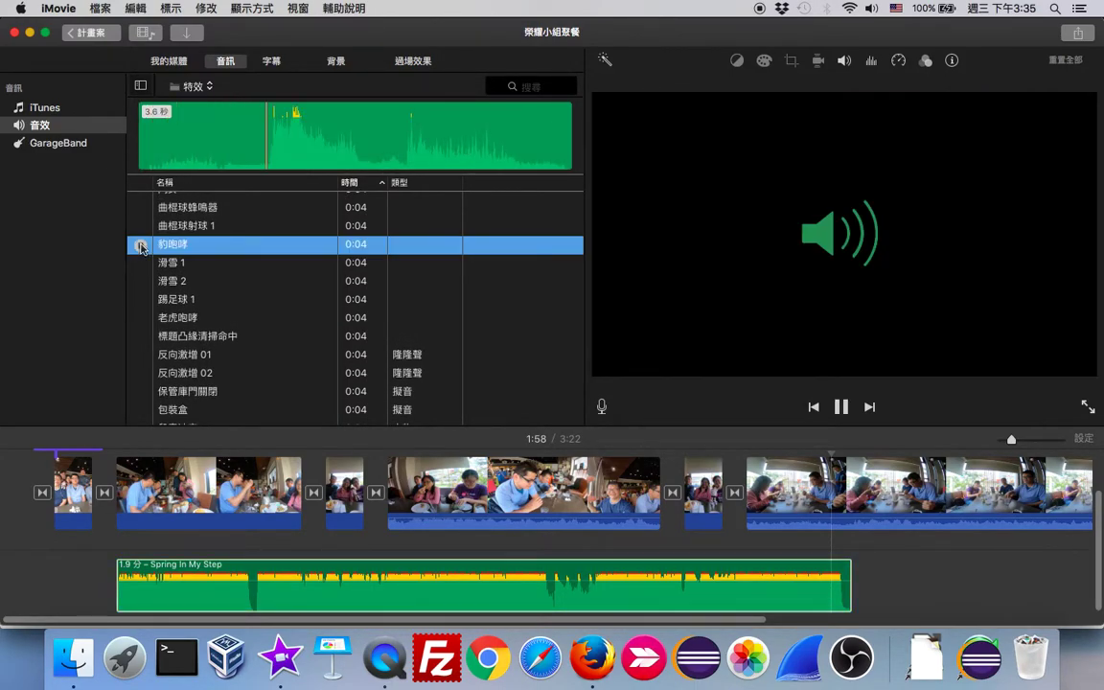
Preview the four-second sound effects 滑雪 1 and 門鈴, and add 門鈴 to the start of the timeline under the opening title
{"action": "left_click", "coordinate": [146, 265]}
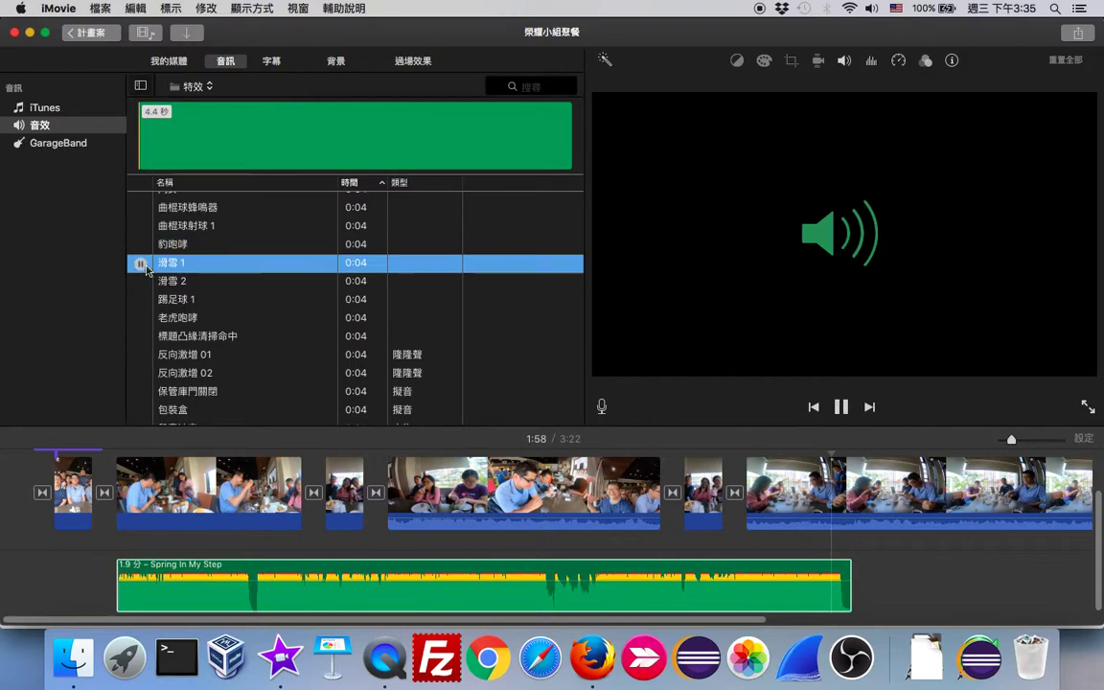
{"action": "scroll", "coordinate": [145, 269], "scroll_direction": "up", "scroll_amount": 6}
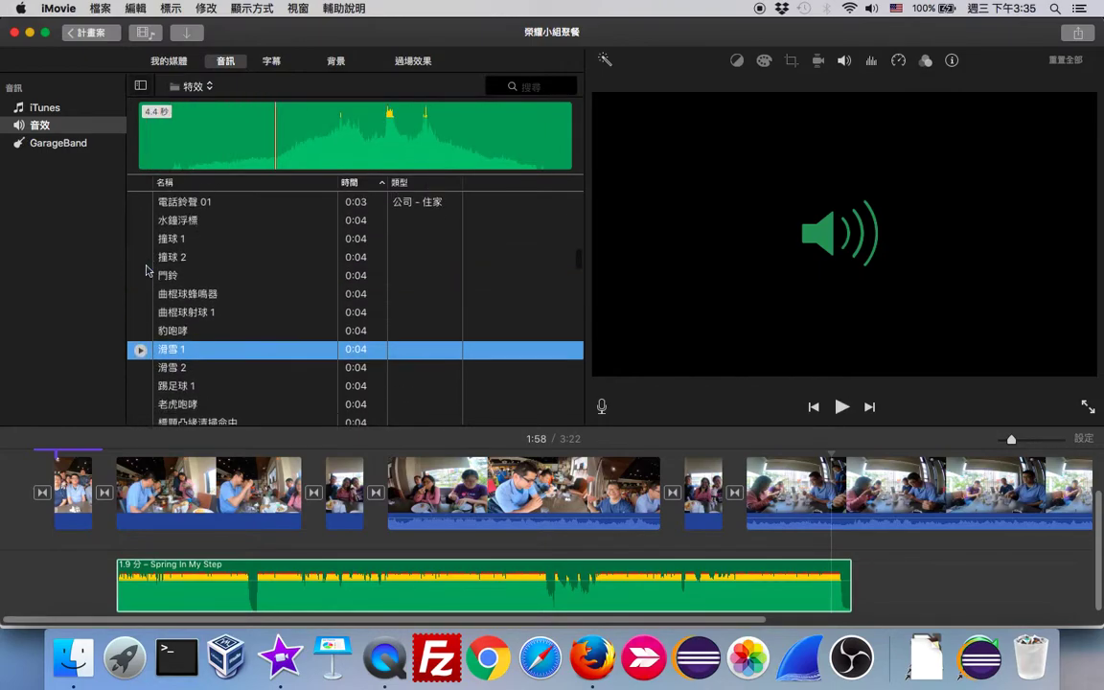
{"action": "scroll", "coordinate": [145, 269], "scroll_direction": "down", "scroll_amount": 1}
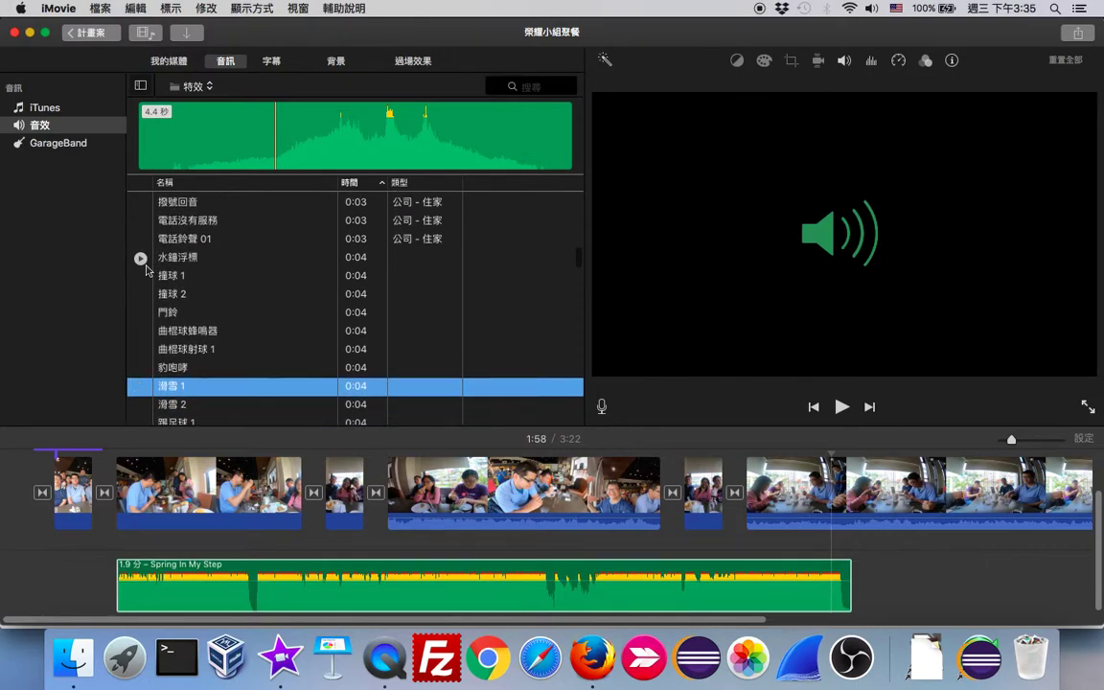
{"action": "scroll", "coordinate": [145, 269], "scroll_direction": "down", "scroll_amount": 3}
{"action": "left_click", "coordinate": [142, 265]}
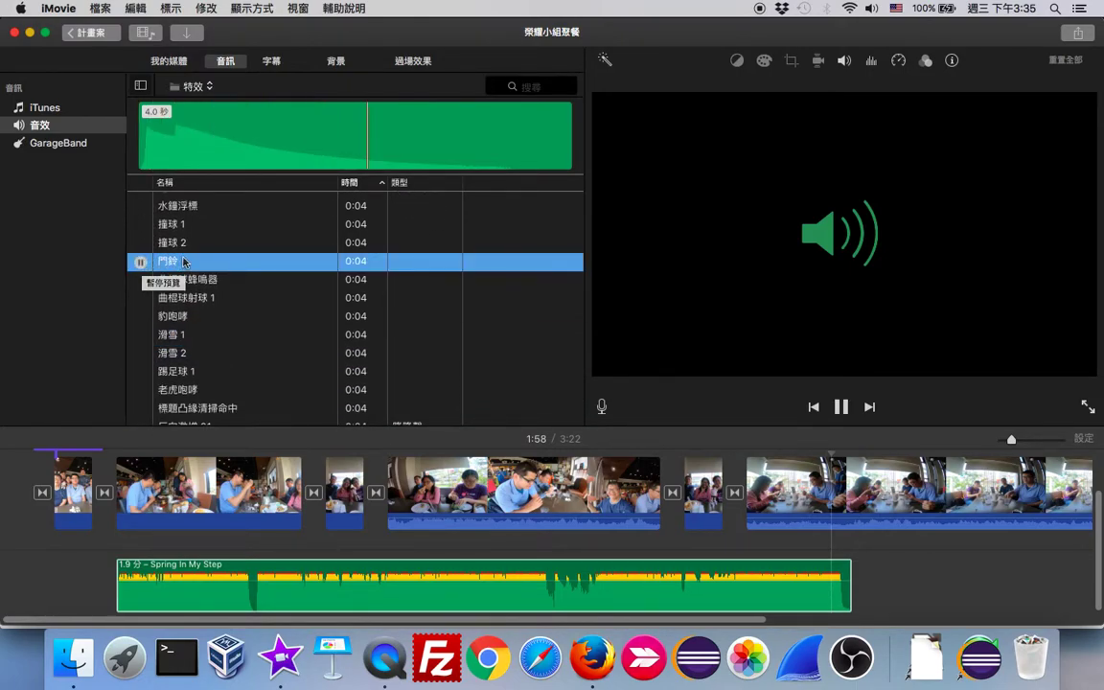
{"action": "left_click_drag", "start_coordinate": [188, 263], "coordinate": [39, 584]}
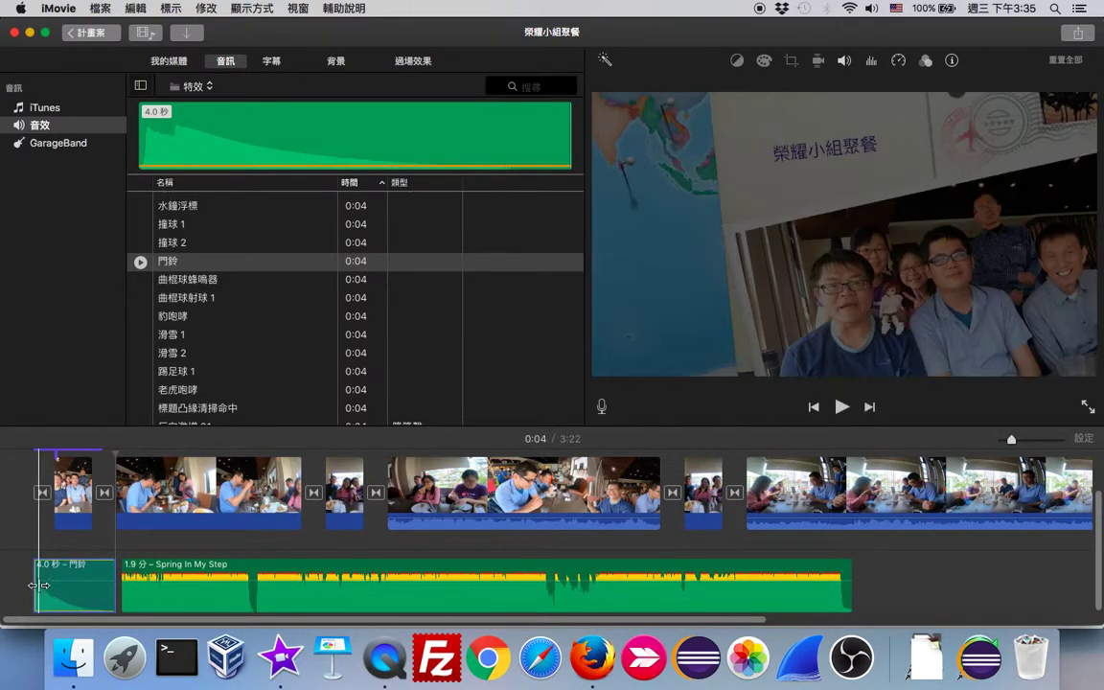
Play the opening from 0:00 to check the audio, and move the Spring In My Step music to begin directly after the 門鈴 effect
{"action": "left_click", "coordinate": [35, 476]}
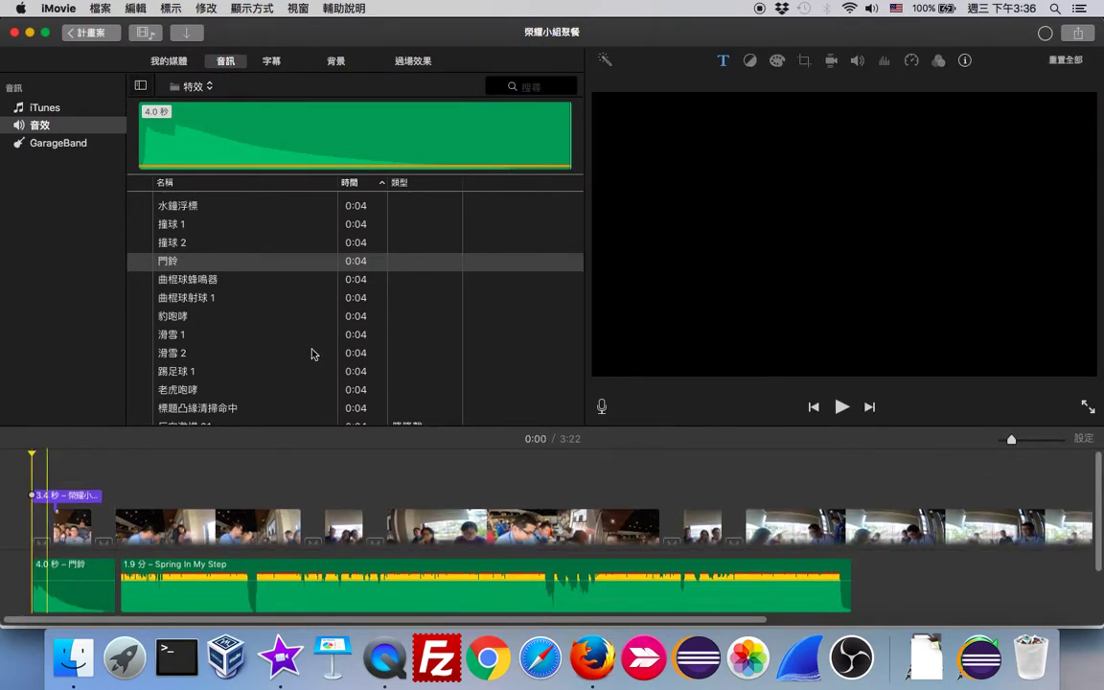
{"action": "left_click", "coordinate": [841, 408]}
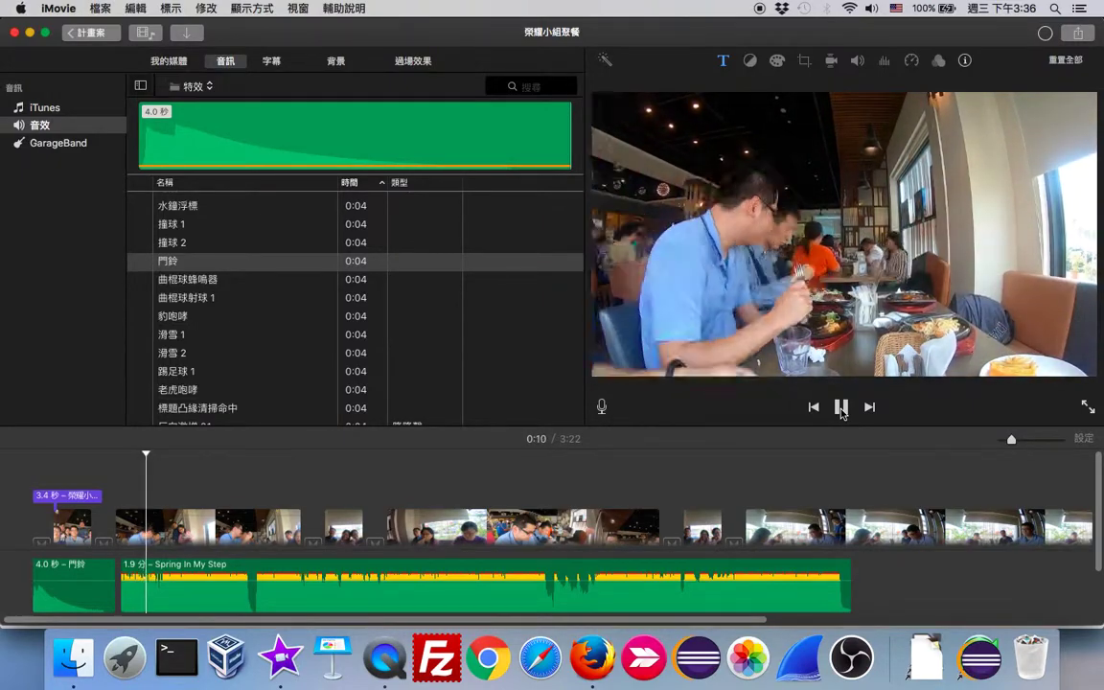
{"action": "left_click", "coordinate": [841, 407]}
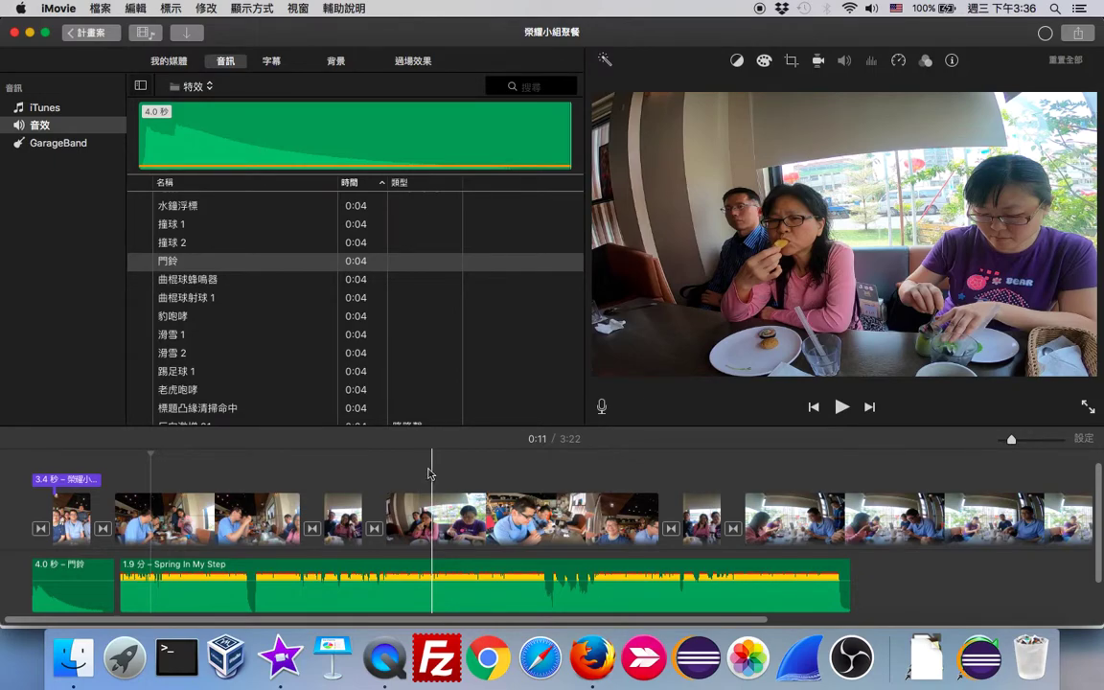
{"action": "left_click", "coordinate": [132, 594]}
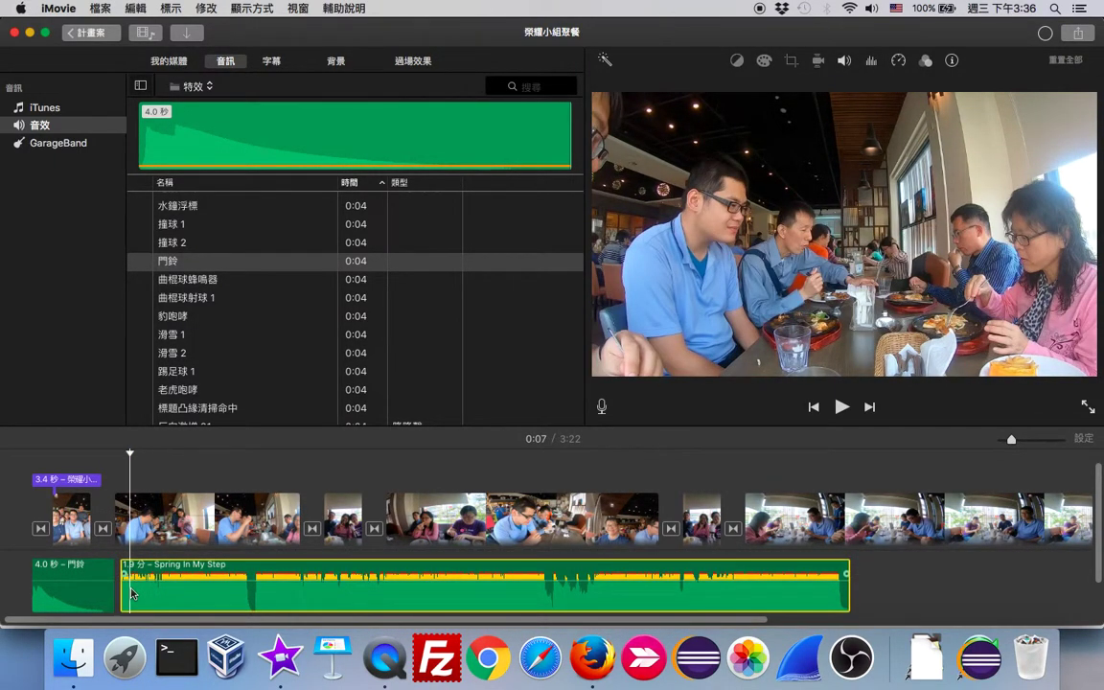
{"action": "left_click_drag", "start_coordinate": [131, 592], "coordinate": [128, 592]}
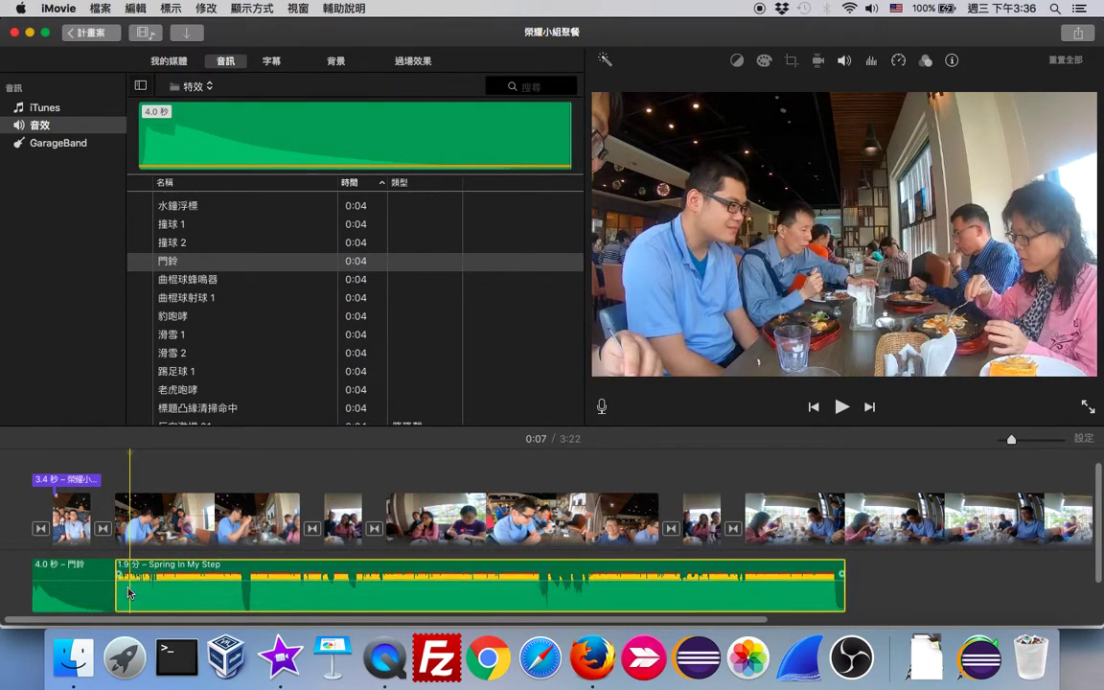
Split the second video clip at about 0:09 and delete the short part before the split
{"action": "left_click", "coordinate": [141, 525]}
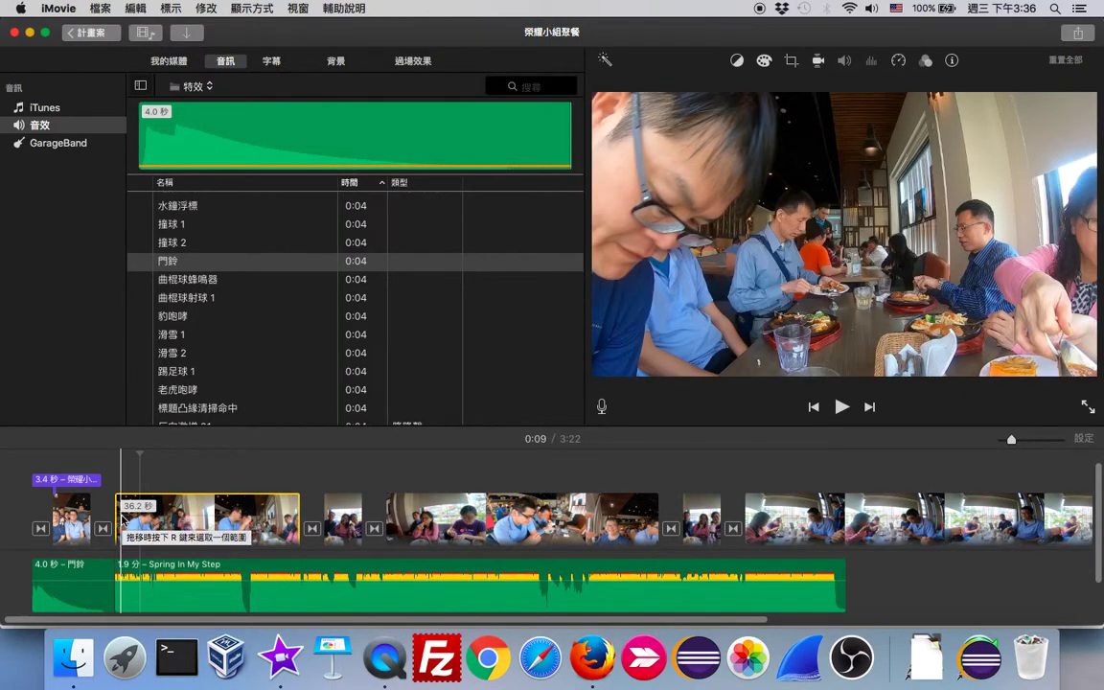
{"action": "left_click", "coordinate": [123, 518]}
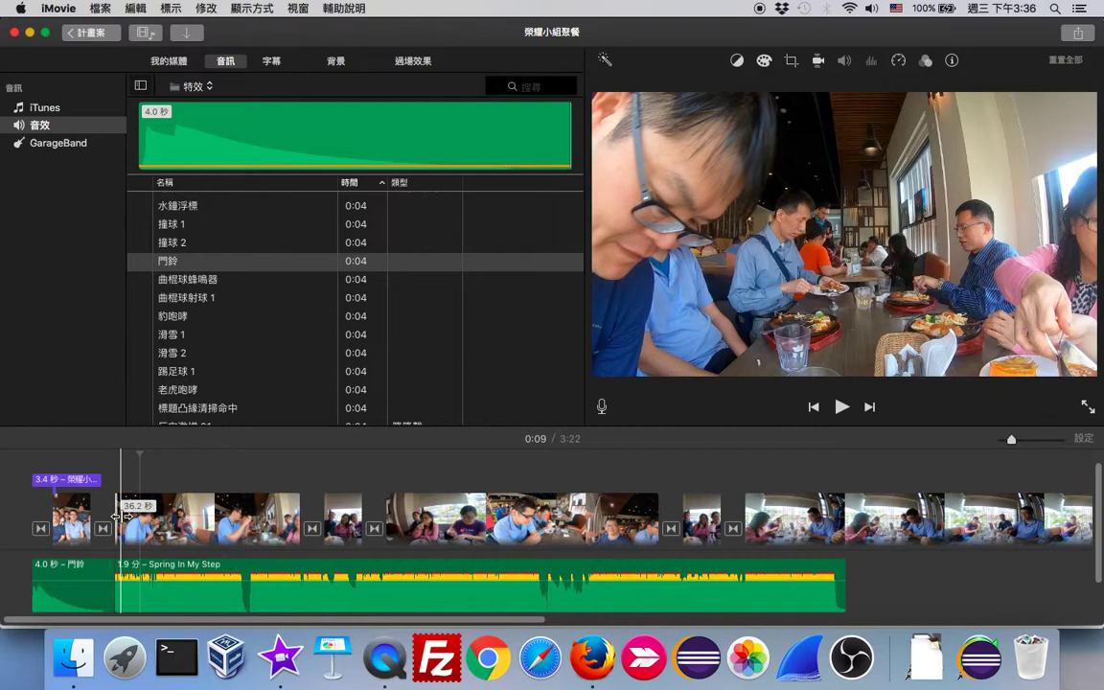
{"action": "right_click", "coordinate": [122, 517]}
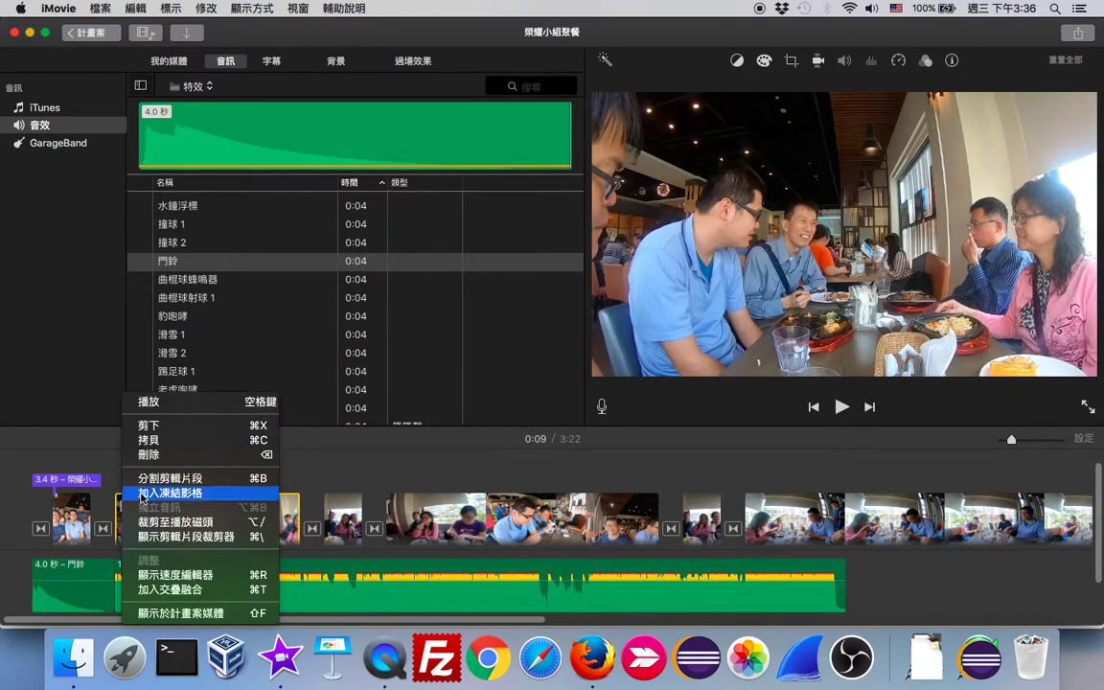
{"action": "left_click", "coordinate": [156, 486]}
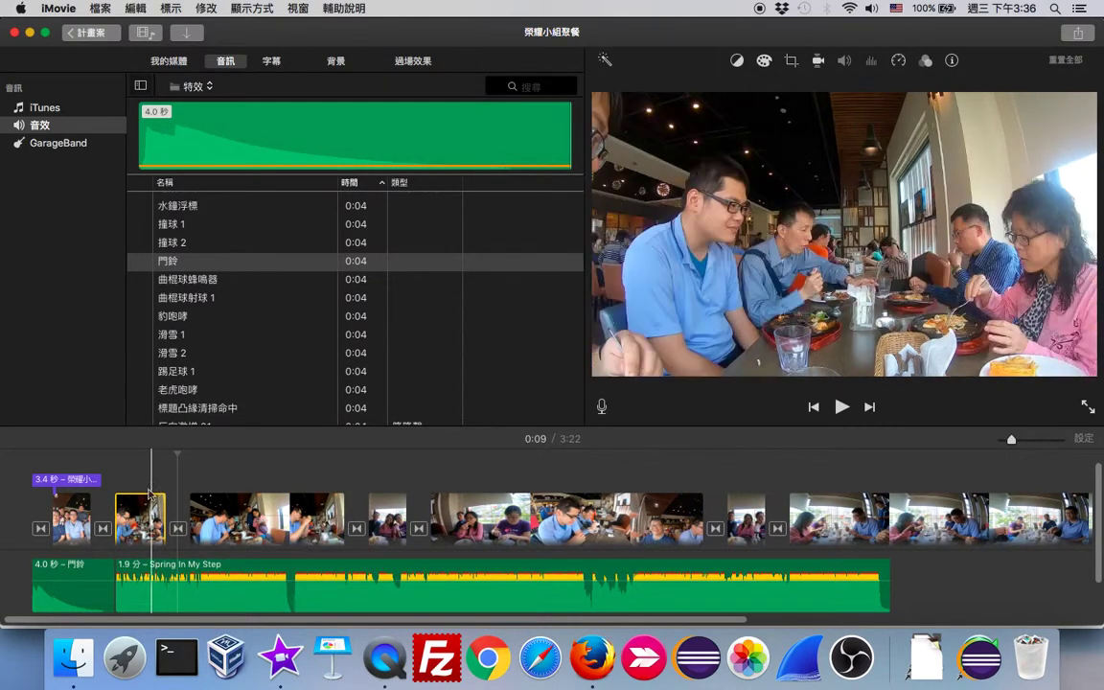
{"action": "right_click", "coordinate": [141, 507]}
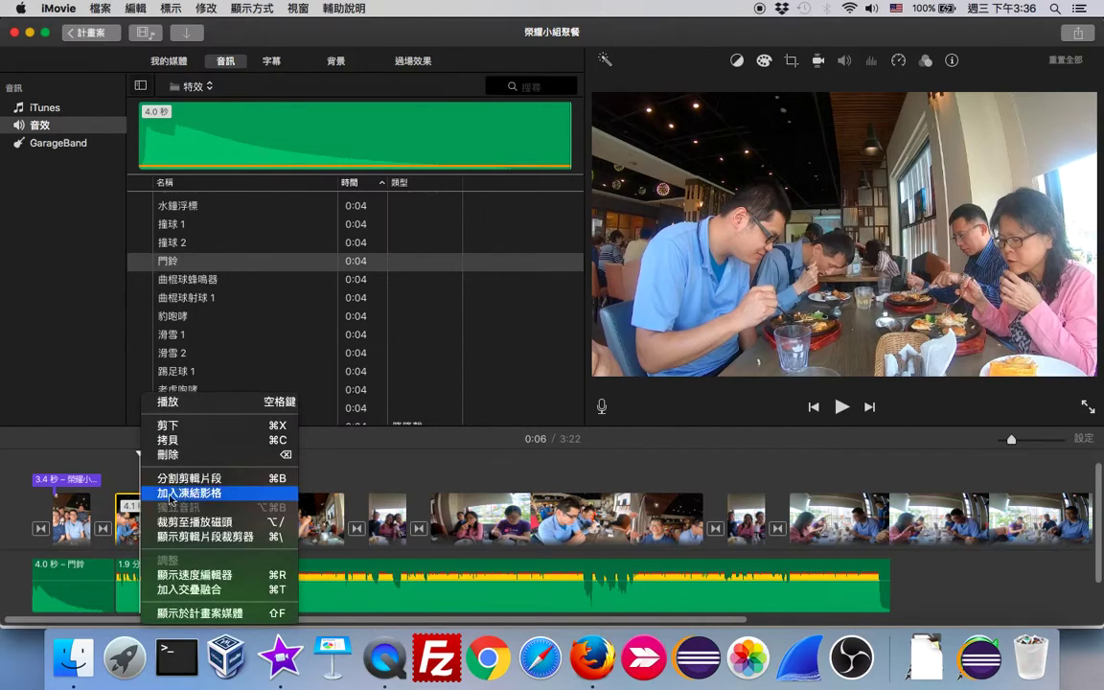
{"action": "left_click", "coordinate": [186, 455]}
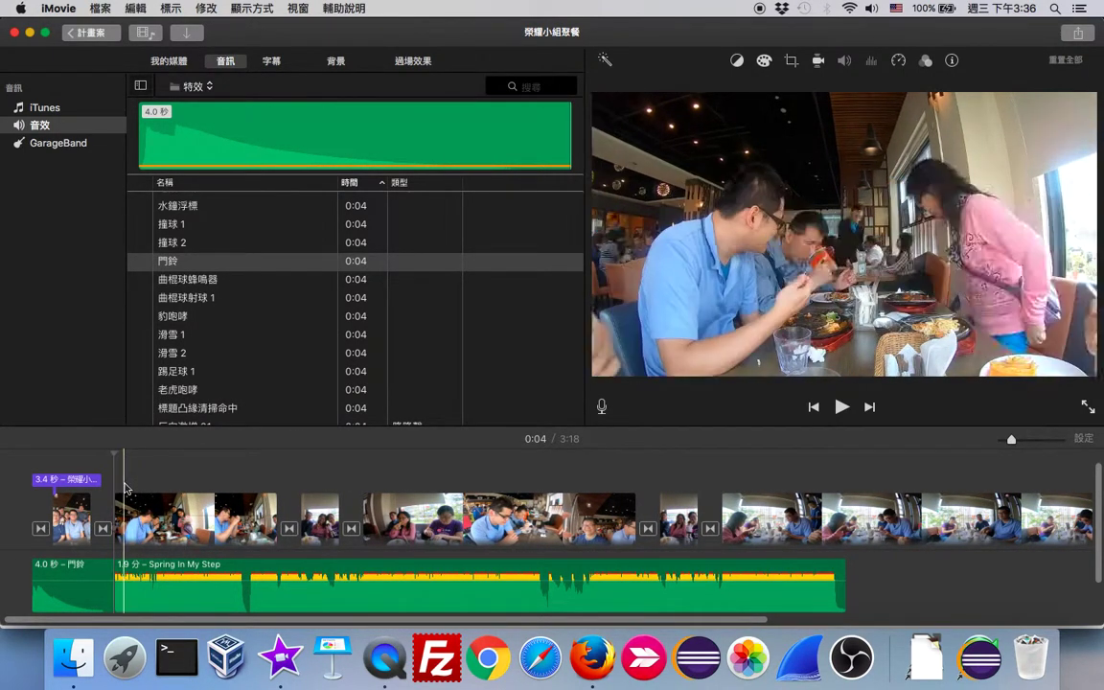
Split the second video clip at 0:14 and delete the 19.8-second part after the split
{"action": "left_click", "coordinate": [171, 518]}
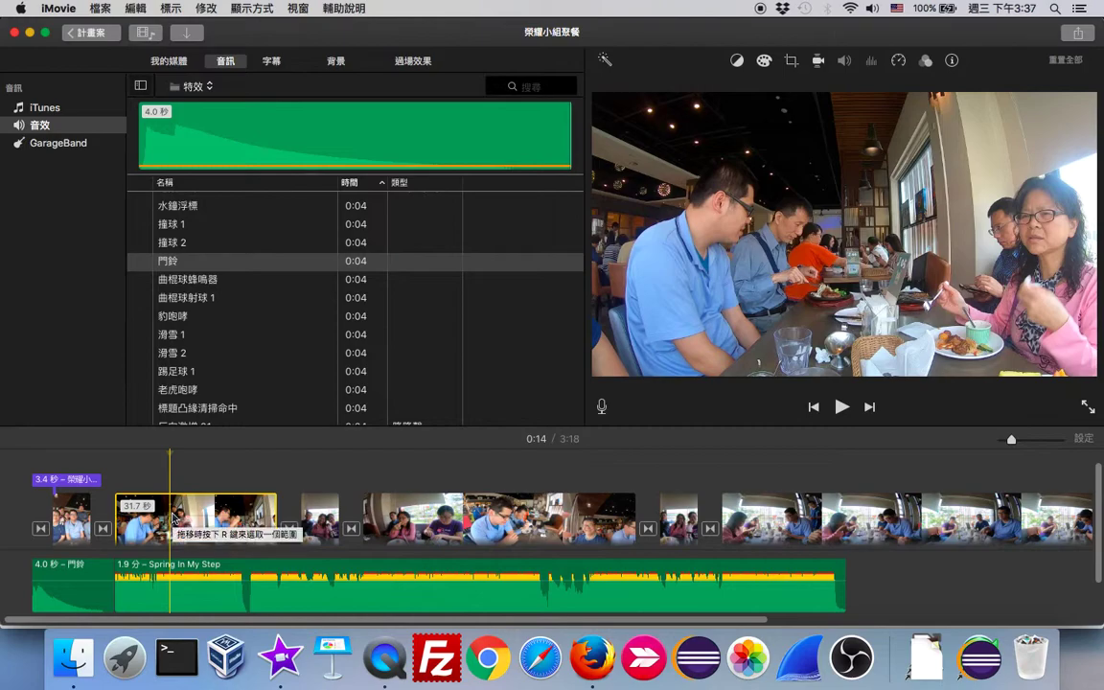
{"action": "left_click", "coordinate": [173, 518]}
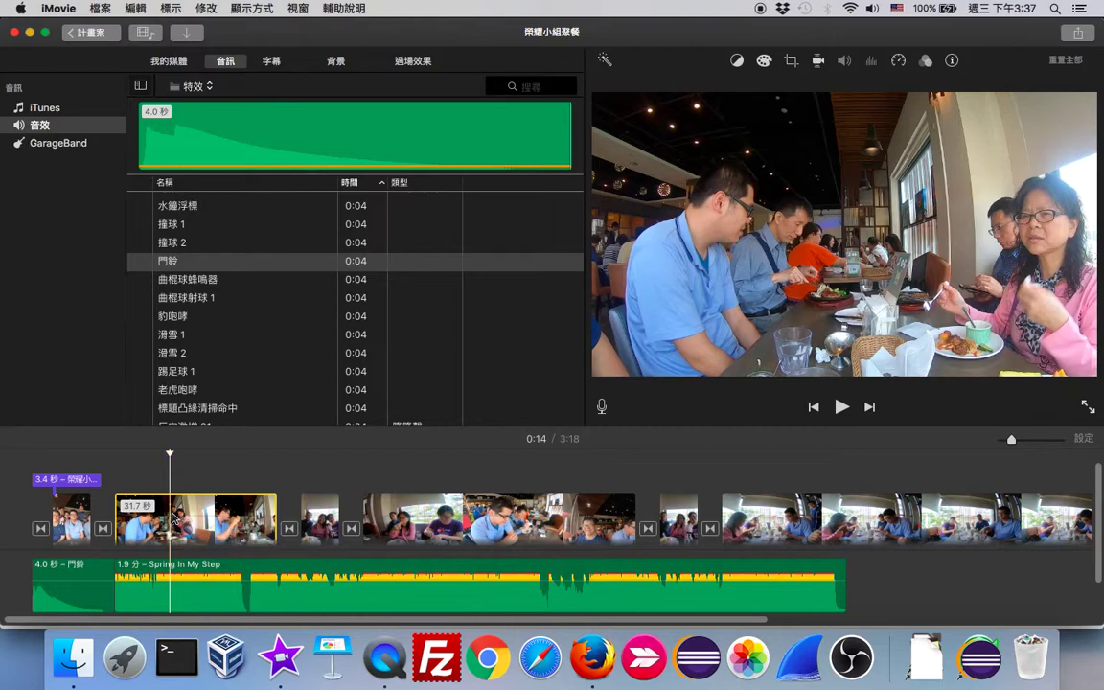
{"action": "right_click", "coordinate": [173, 518]}
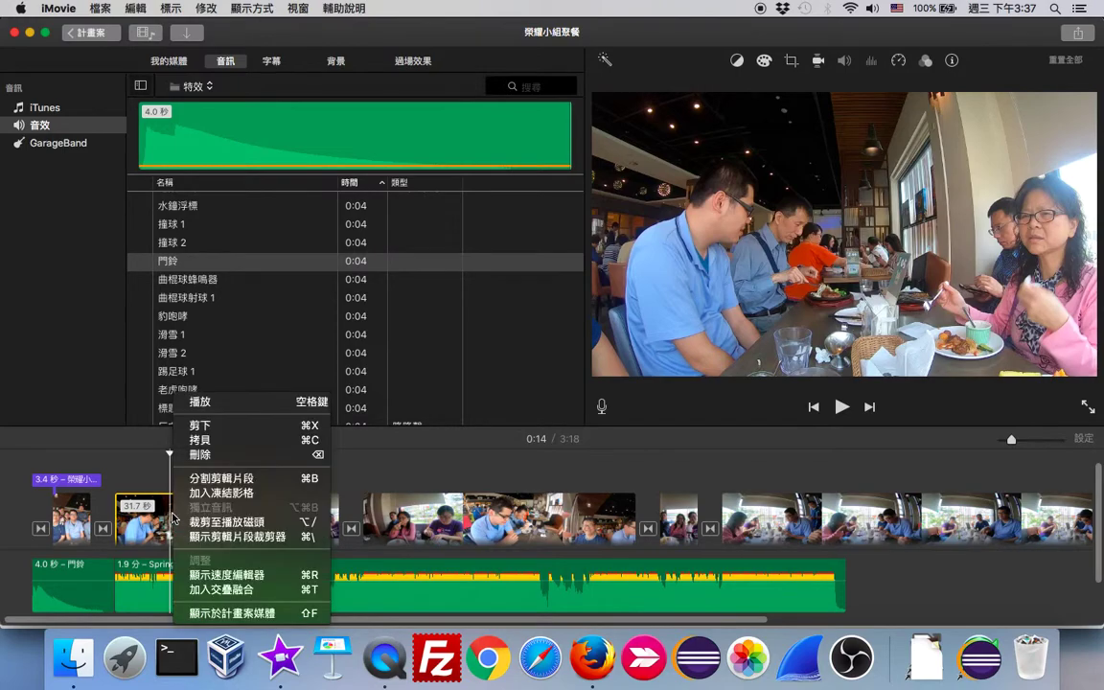
{"action": "left_click", "coordinate": [221, 478]}
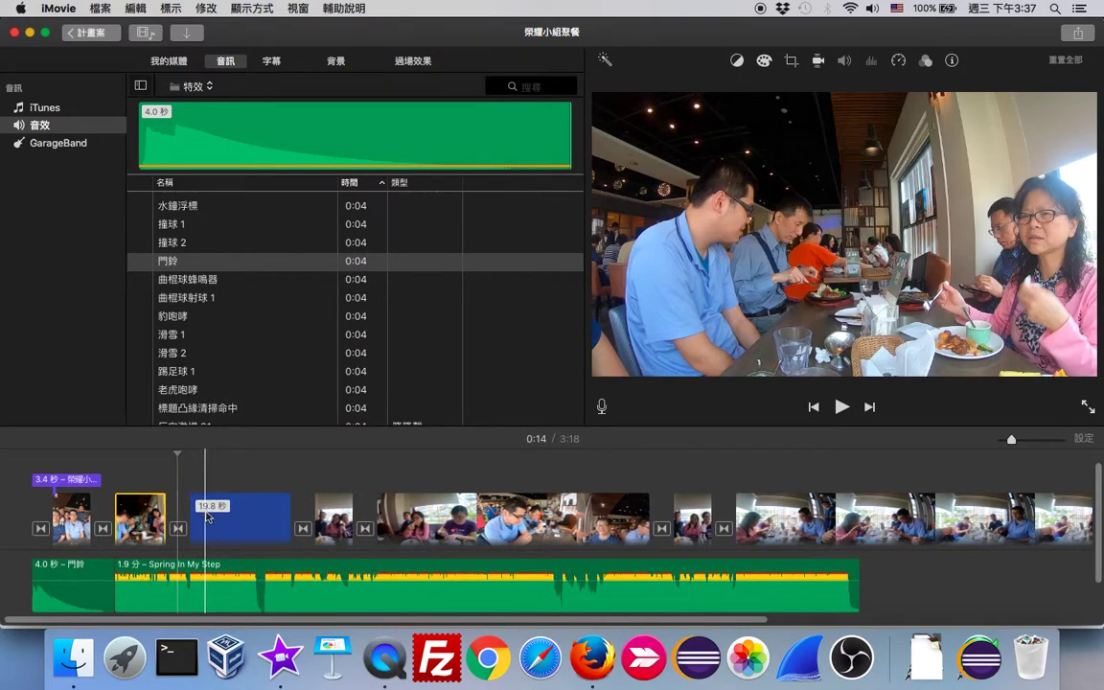
{"action": "left_click", "coordinate": [207, 518]}
{"action": "right_click", "coordinate": [207, 517]}
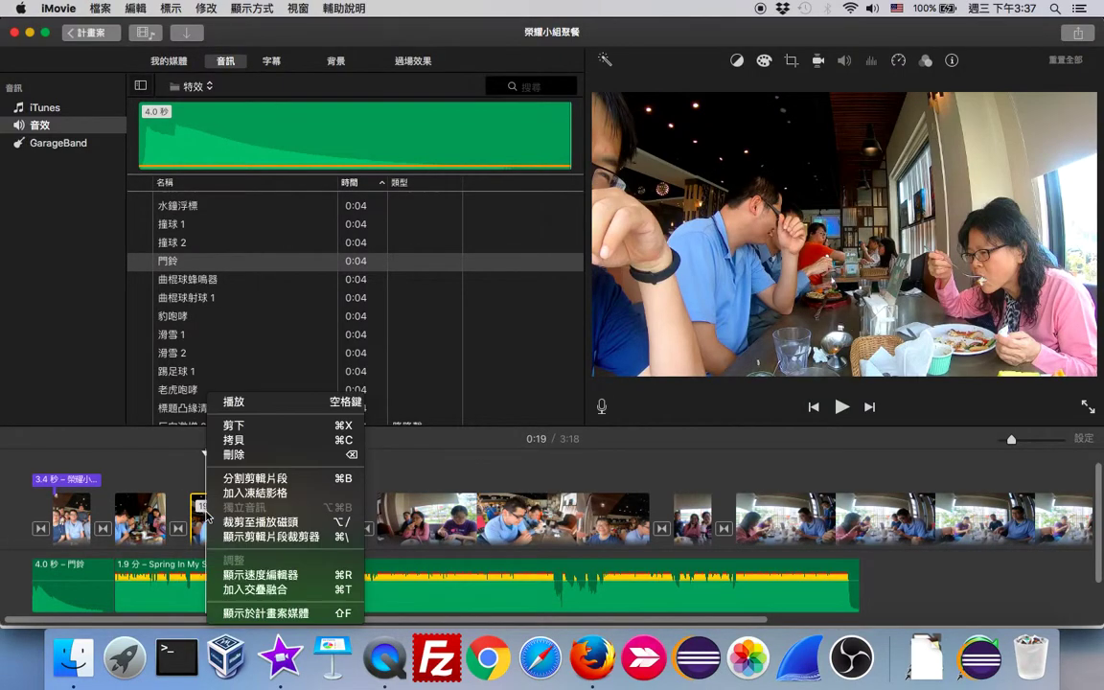
{"action": "left_click", "coordinate": [238, 454]}
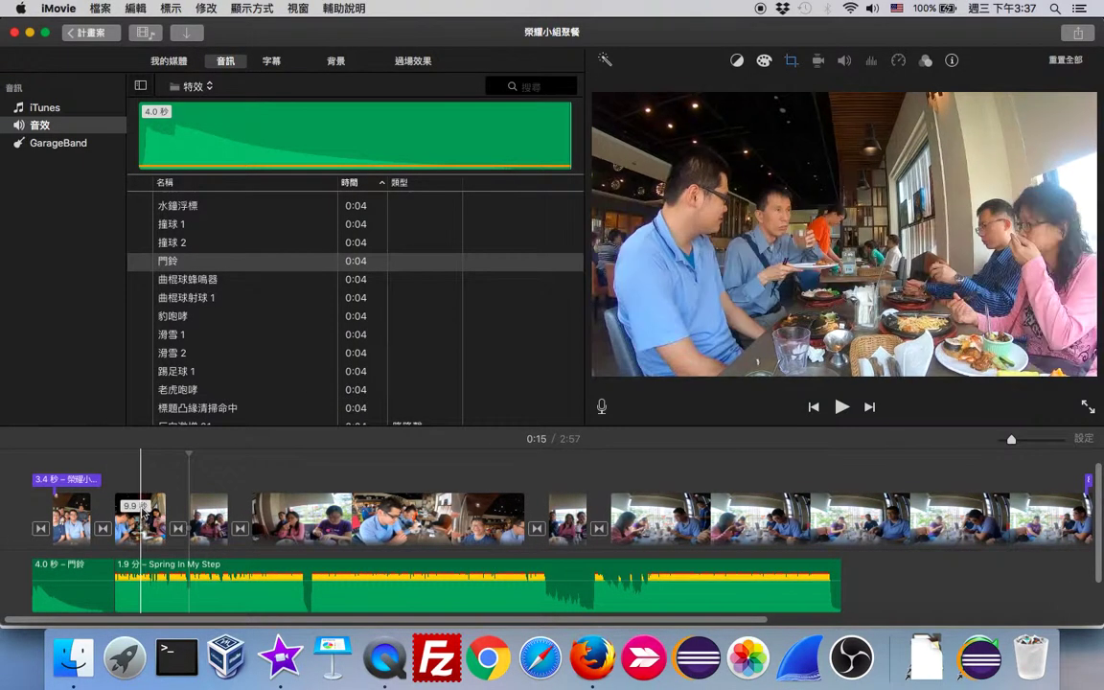
Set the group photo after the second clip to 裁切以填充 and shift its crop frame down to the photo's lower edge
{"action": "left_click", "coordinate": [209, 510]}
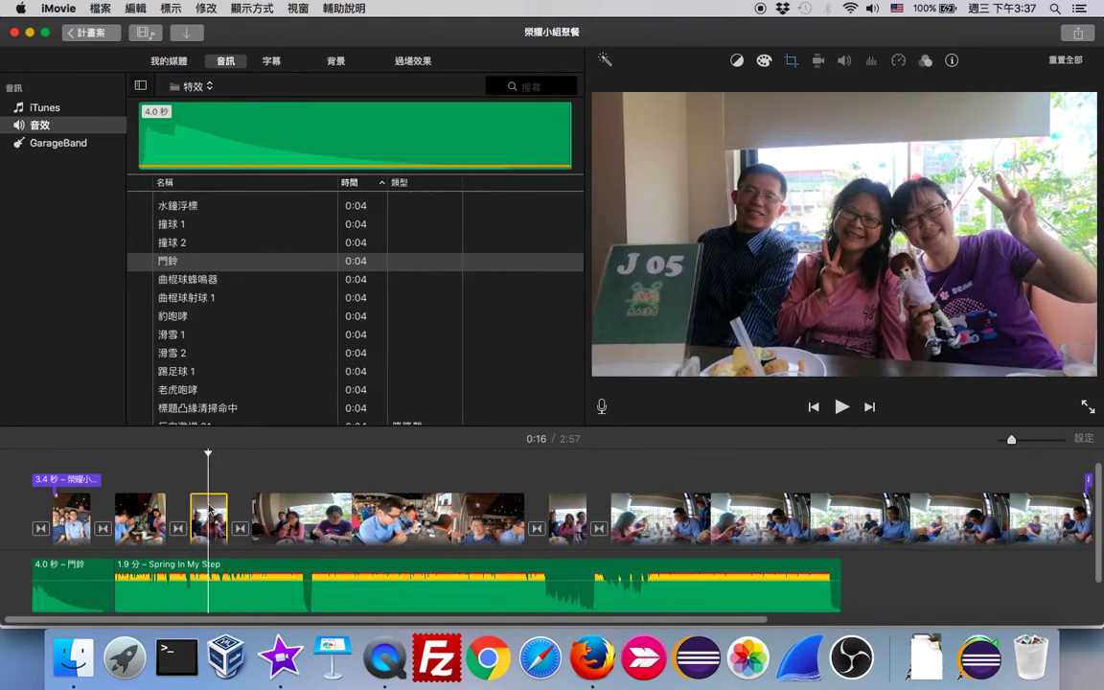
{"action": "left_click", "coordinate": [792, 62]}
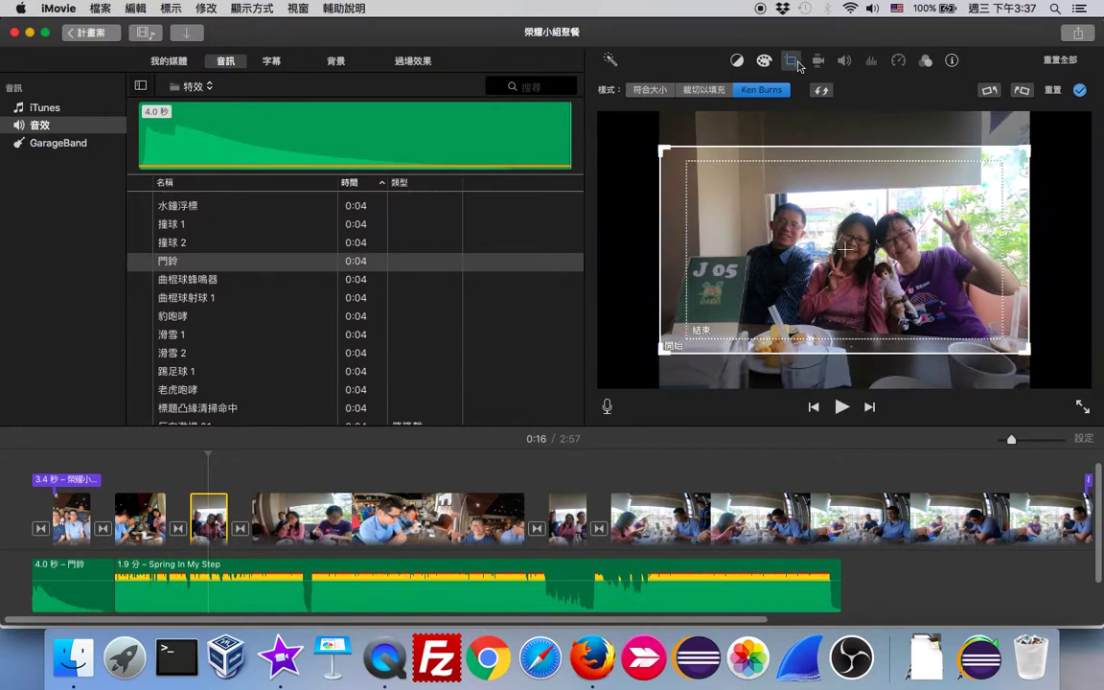
{"action": "left_click", "coordinate": [704, 90]}
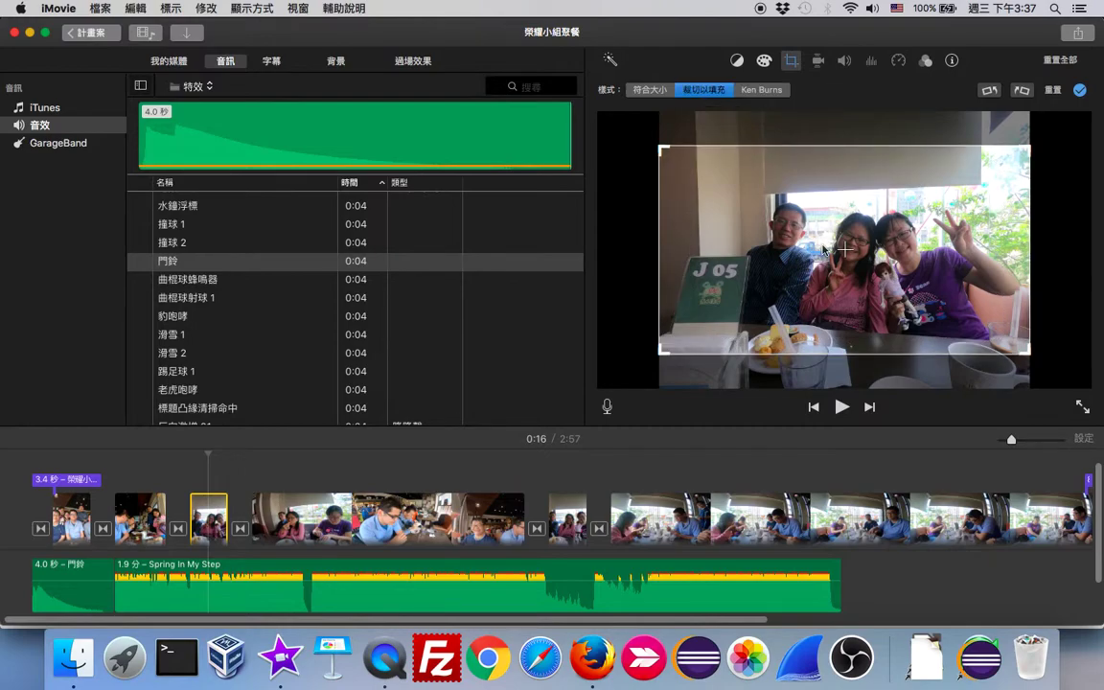
{"action": "left_click_drag", "start_coordinate": [823, 247], "coordinate": [822, 276]}
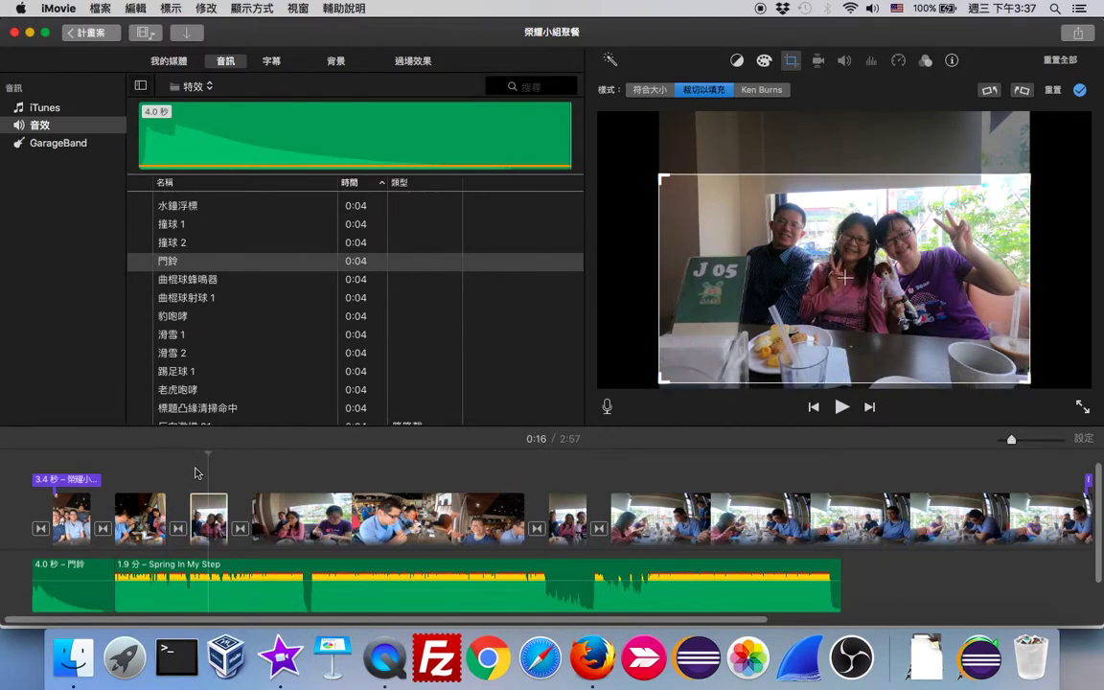
Play the movie from 0:08 through the cropped group photo into the following clip to check the result
{"action": "left_click", "coordinate": [137, 476]}
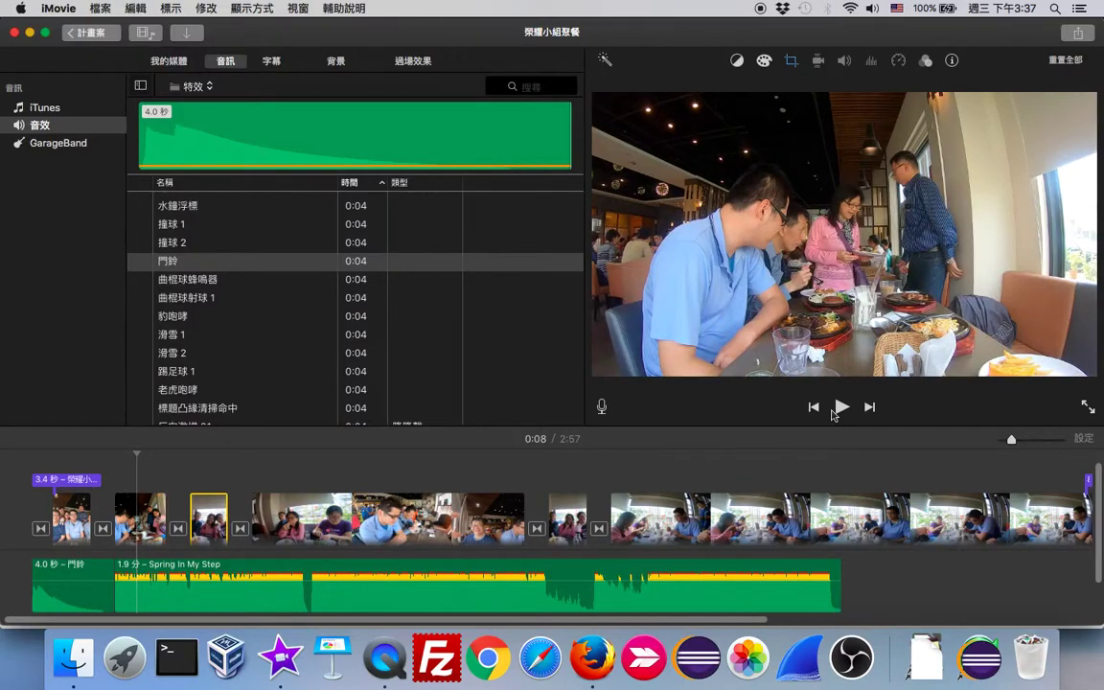
{"action": "left_click", "coordinate": [842, 408]}
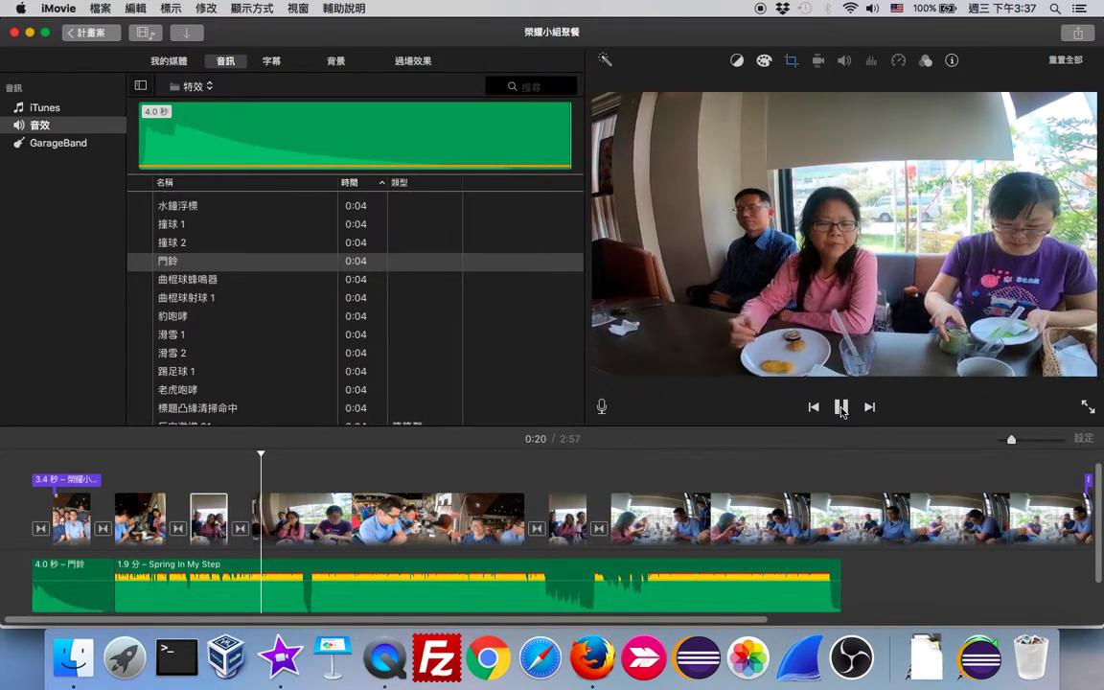
{"action": "left_click", "coordinate": [841, 409]}
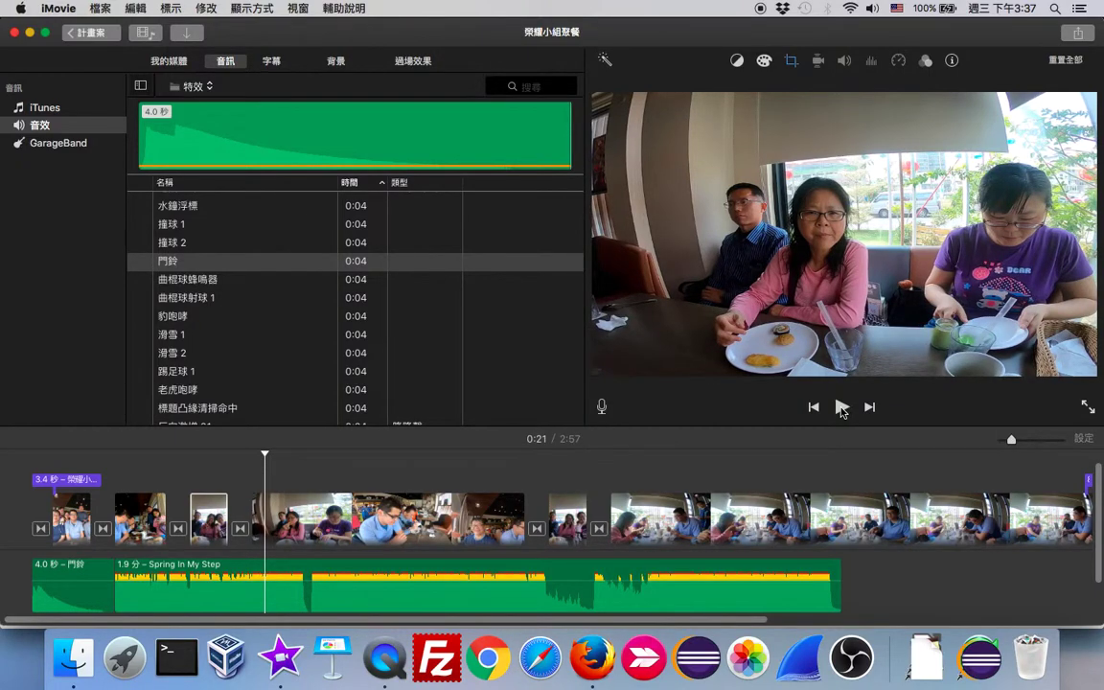
Enable 降低其他剪輯片段的音量 for the 53.3-second clip and play the movie from its beginning to check the music level
{"action": "left_click", "coordinate": [365, 526]}
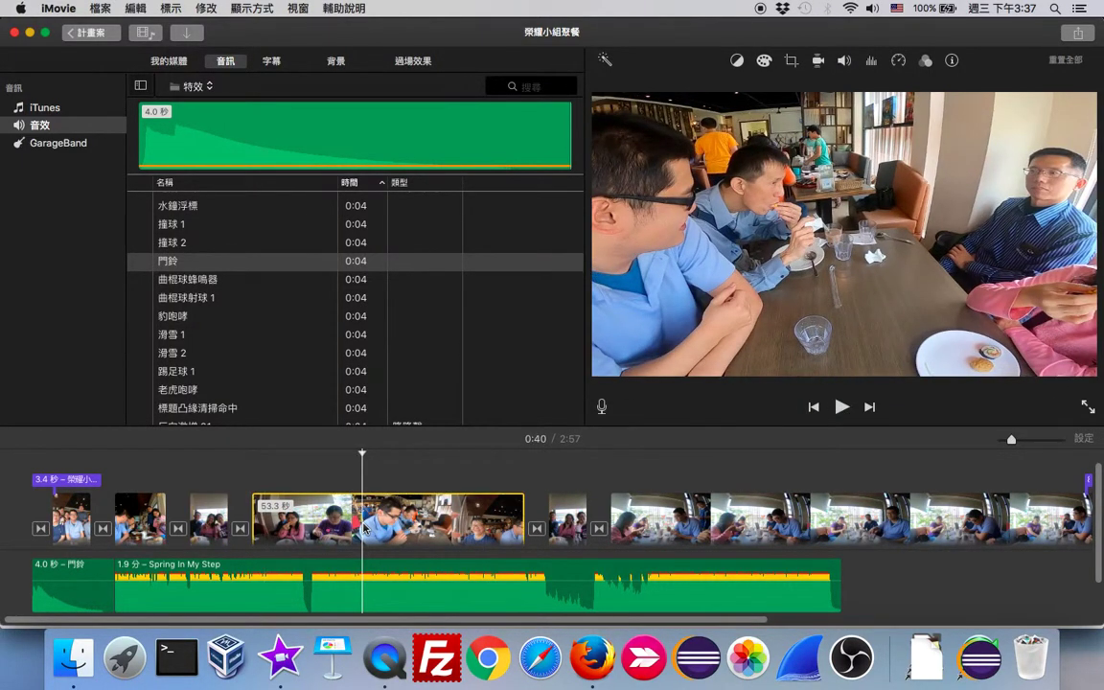
{"action": "left_click", "coordinate": [844, 62]}
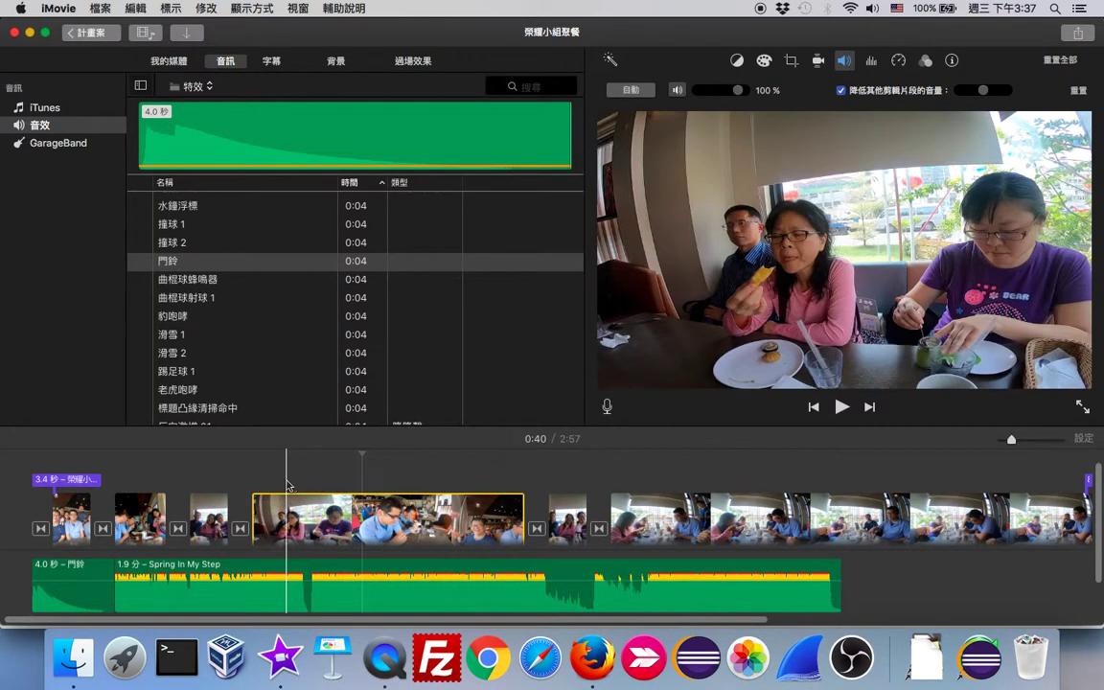
{"action": "left_click", "coordinate": [264, 465]}
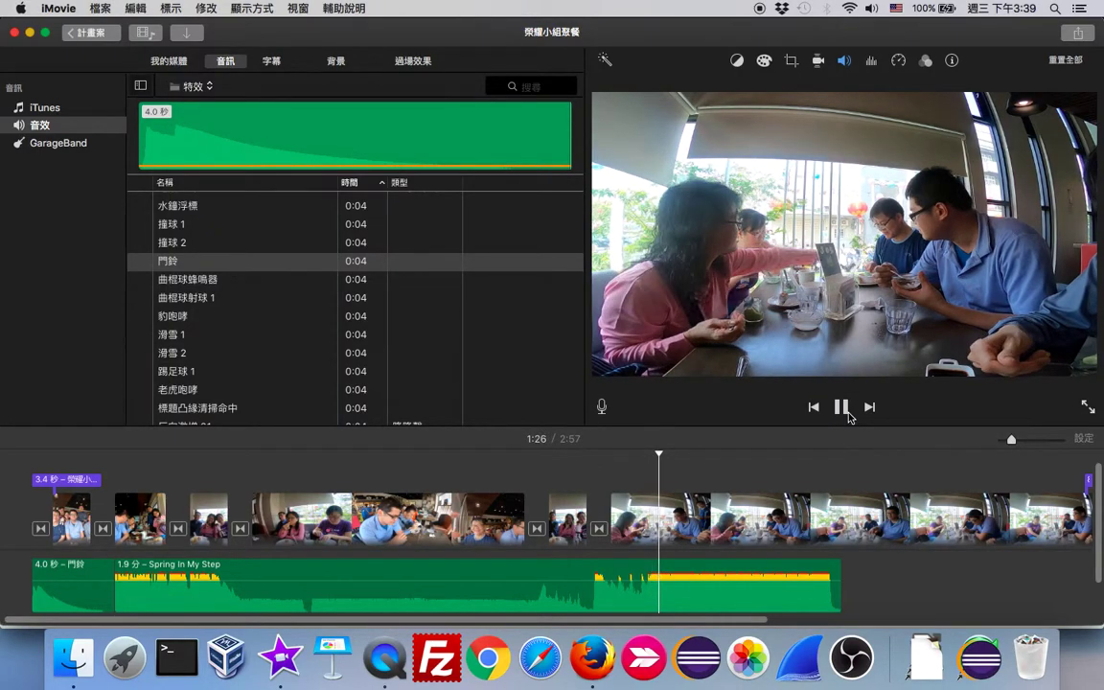
{"action": "left_click", "coordinate": [843, 410]}
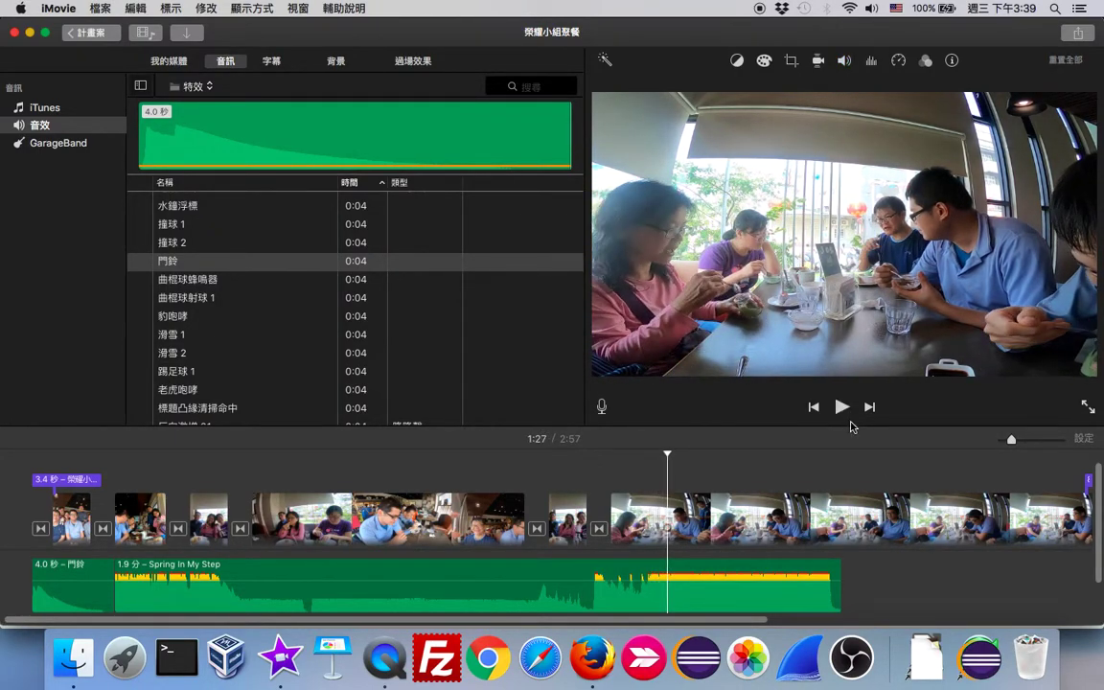
Play the last clip's end section up to the closing title to review it
{"action": "scroll", "coordinate": [910, 538], "scroll_direction": "right", "scroll_amount": 5}
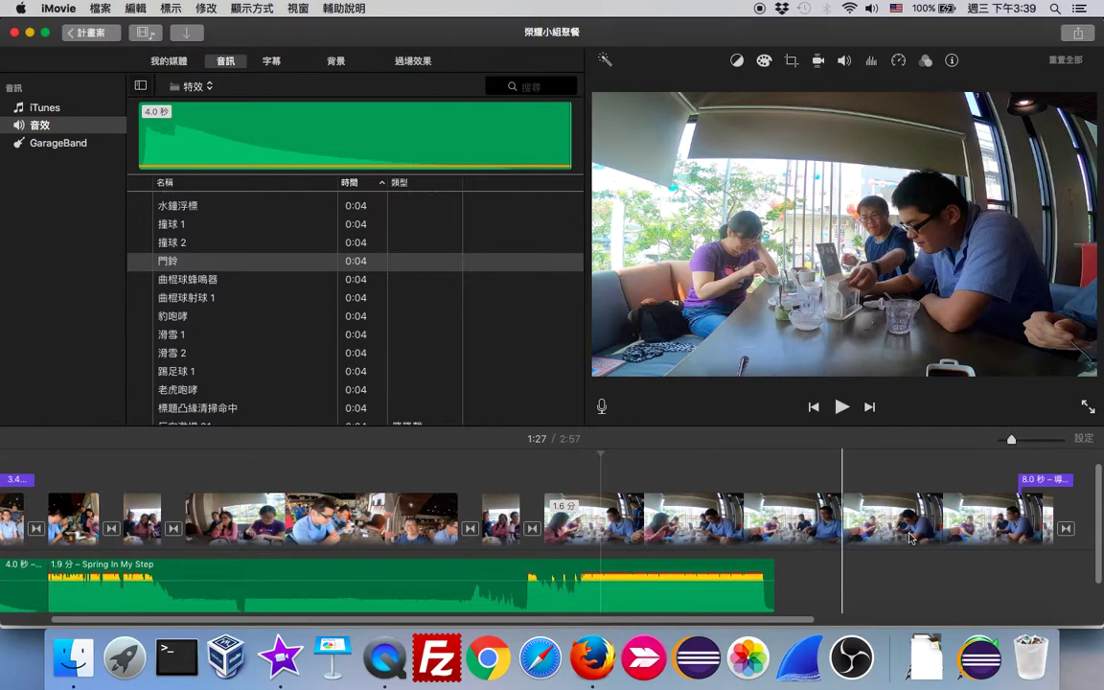
{"action": "left_click", "coordinate": [959, 522]}
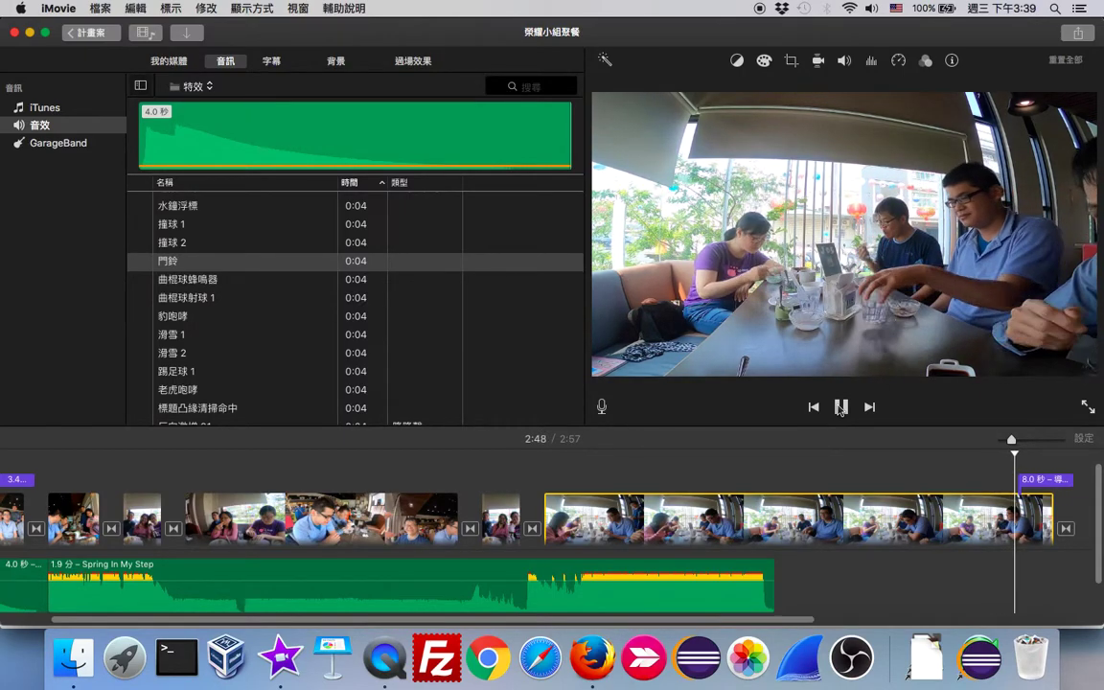
{"action": "left_click", "coordinate": [840, 407]}
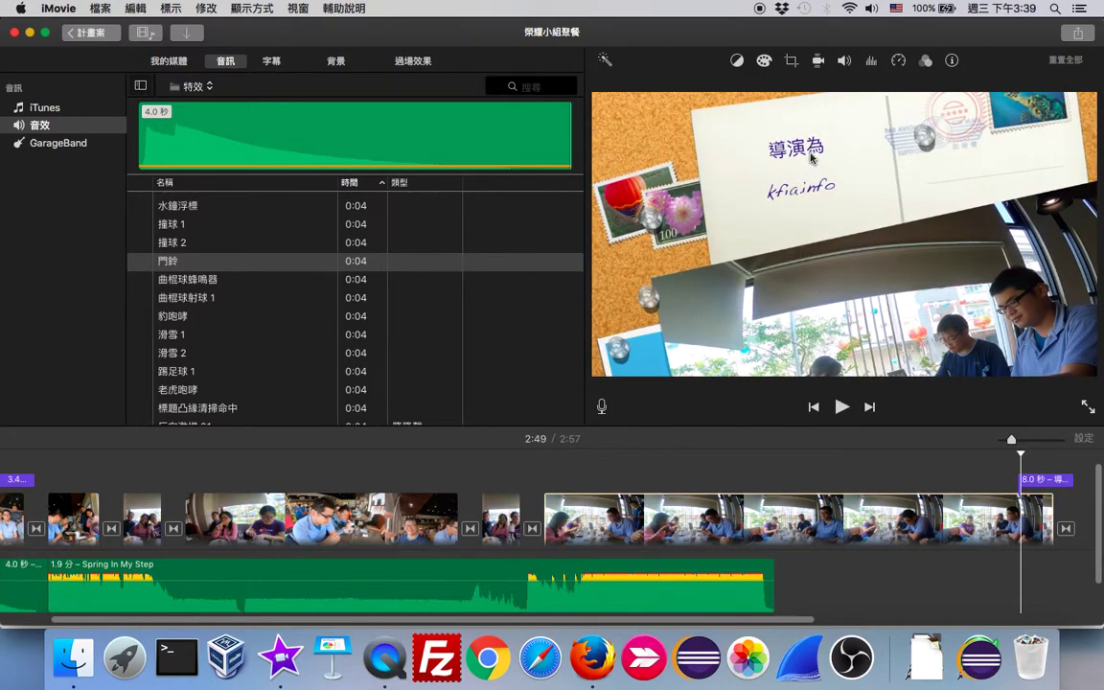
Set the closing title's first line to 編製 and enter the video creator's name on the second line
{"action": "left_click", "coordinate": [1051, 481]}
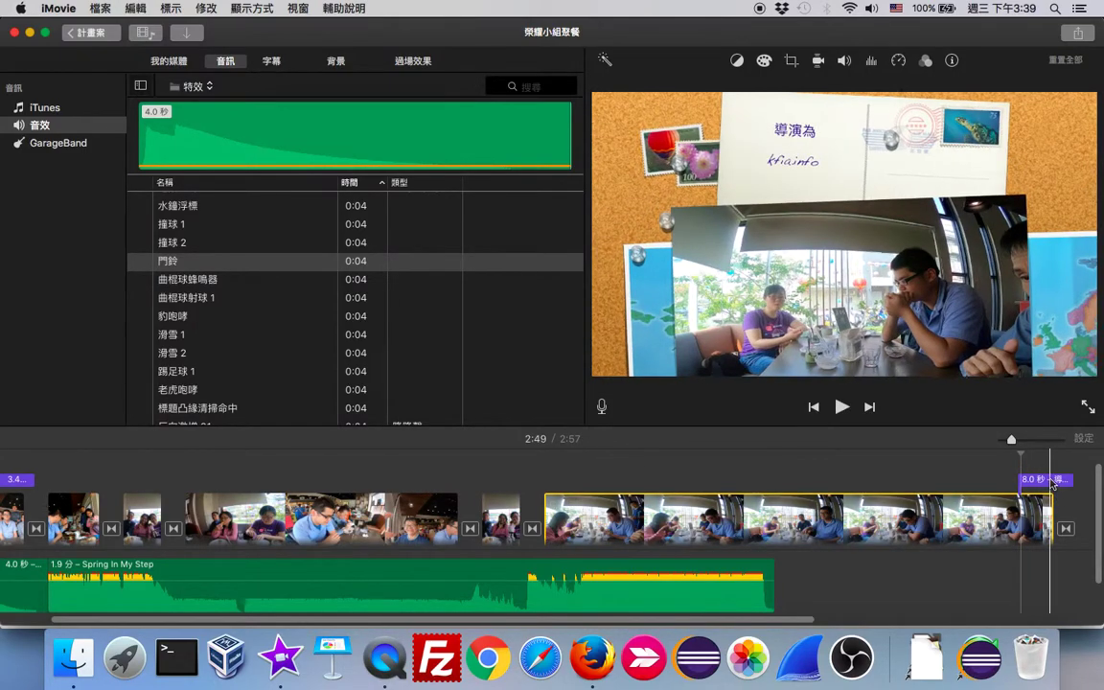
{"action": "double_click", "coordinate": [798, 143]}
{"action": "left_click", "coordinate": [828, 165]}
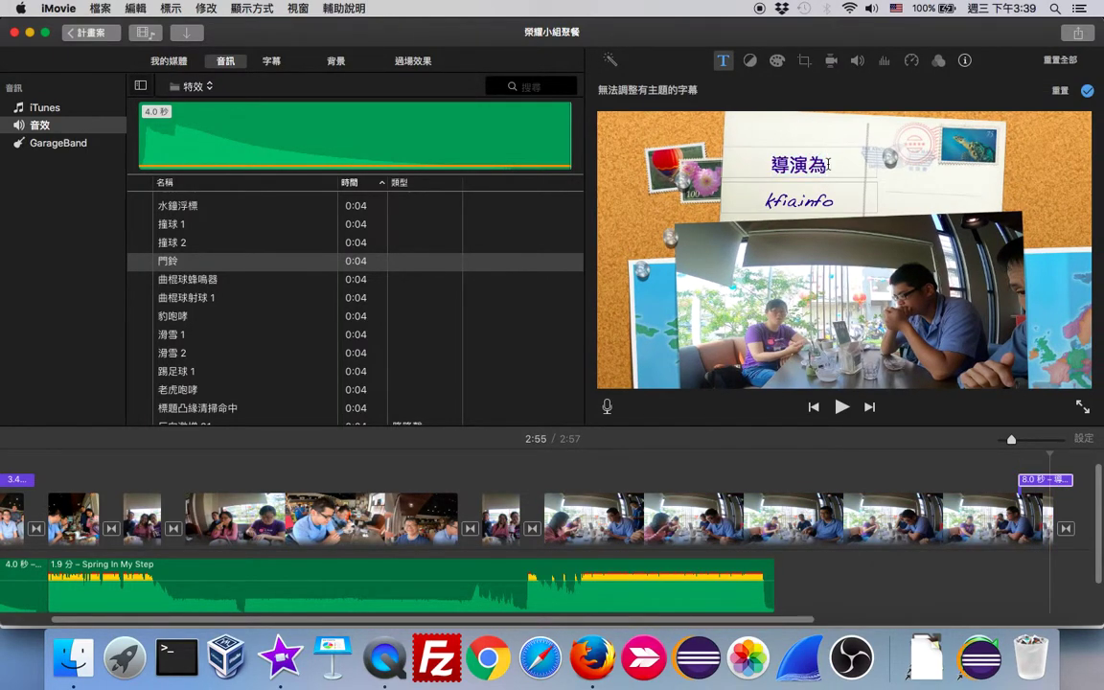
{"action": "key", "text": "BackSpace"}
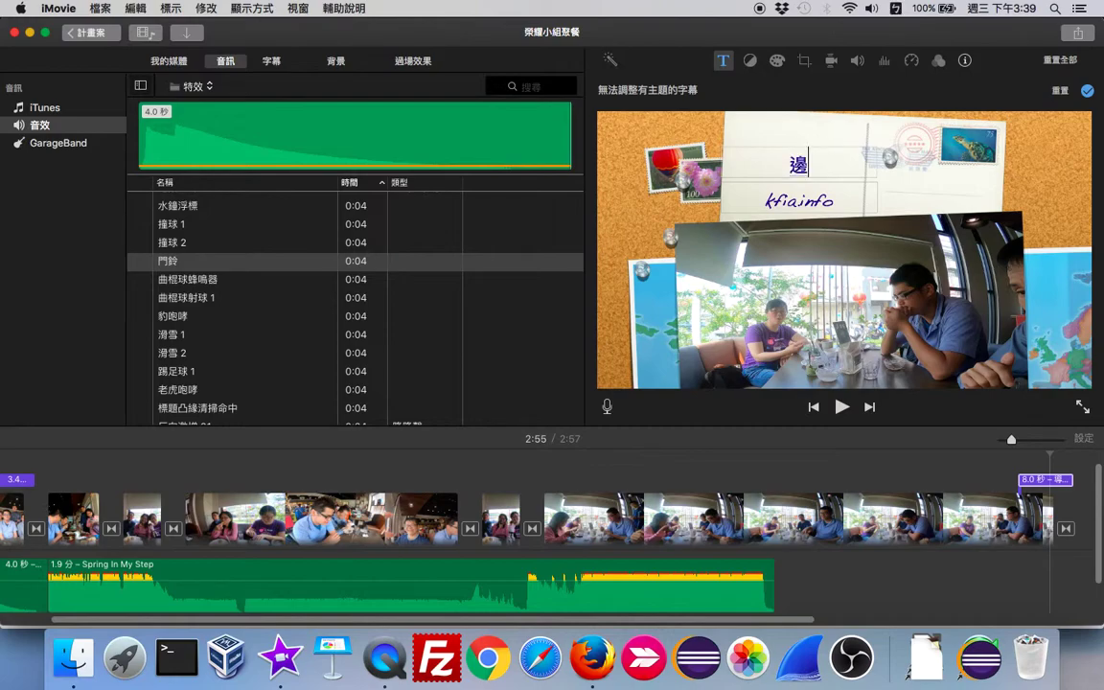
{"action": "key", "text": "Down"}
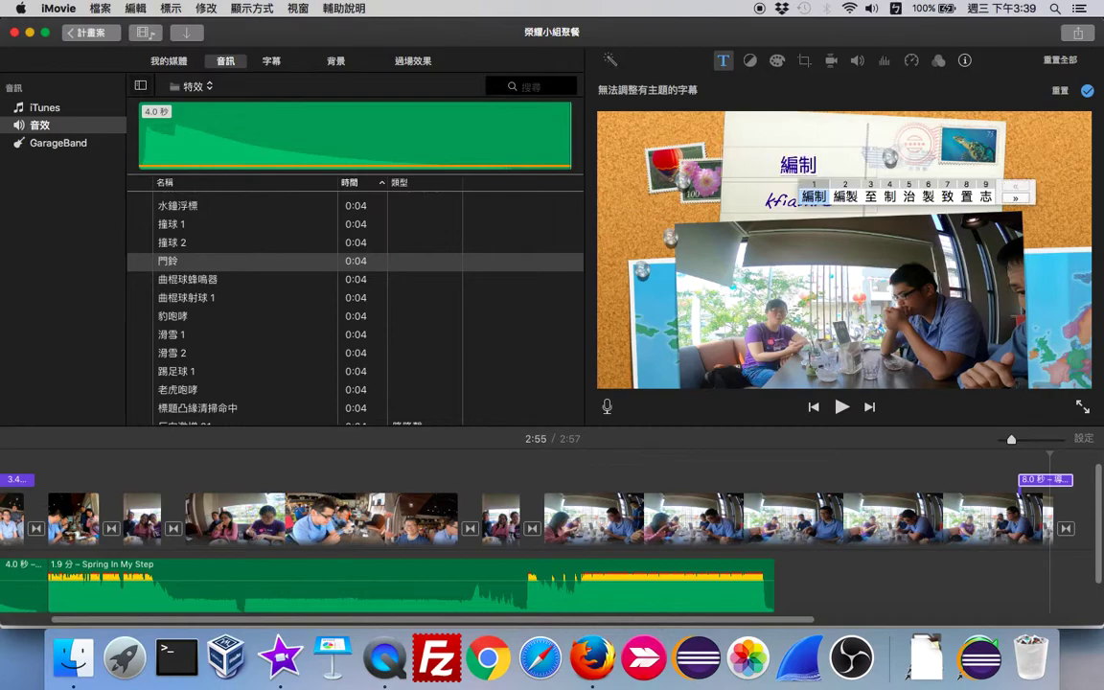
{"action": "key", "text": "Return"}
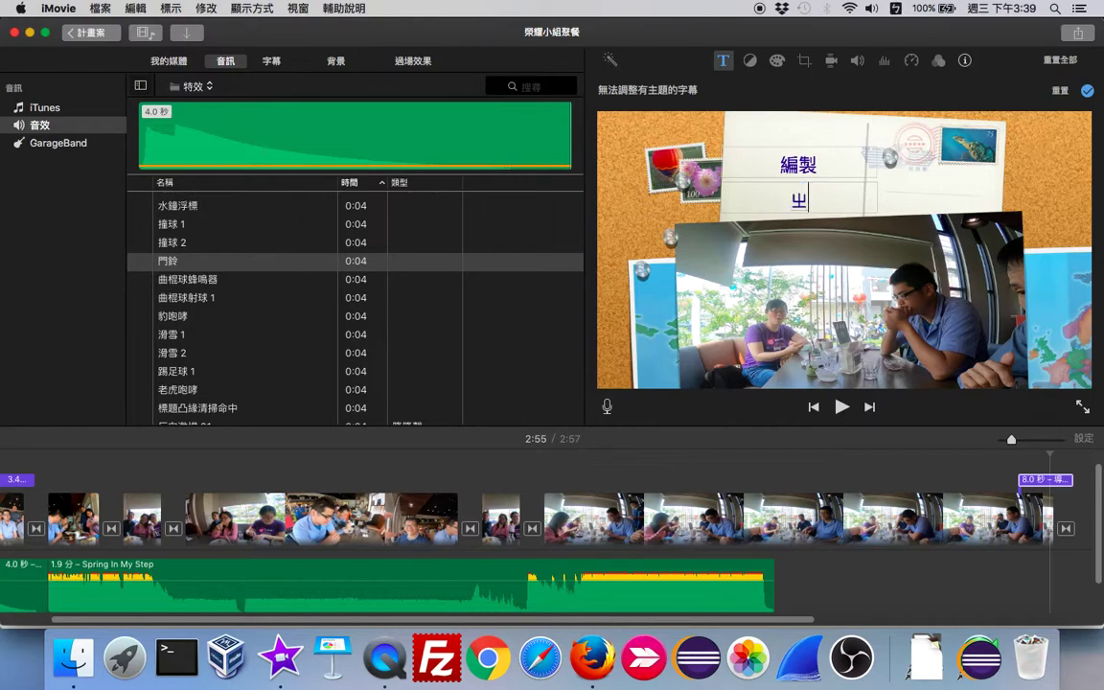
{"action": "type", "text": "k4"}
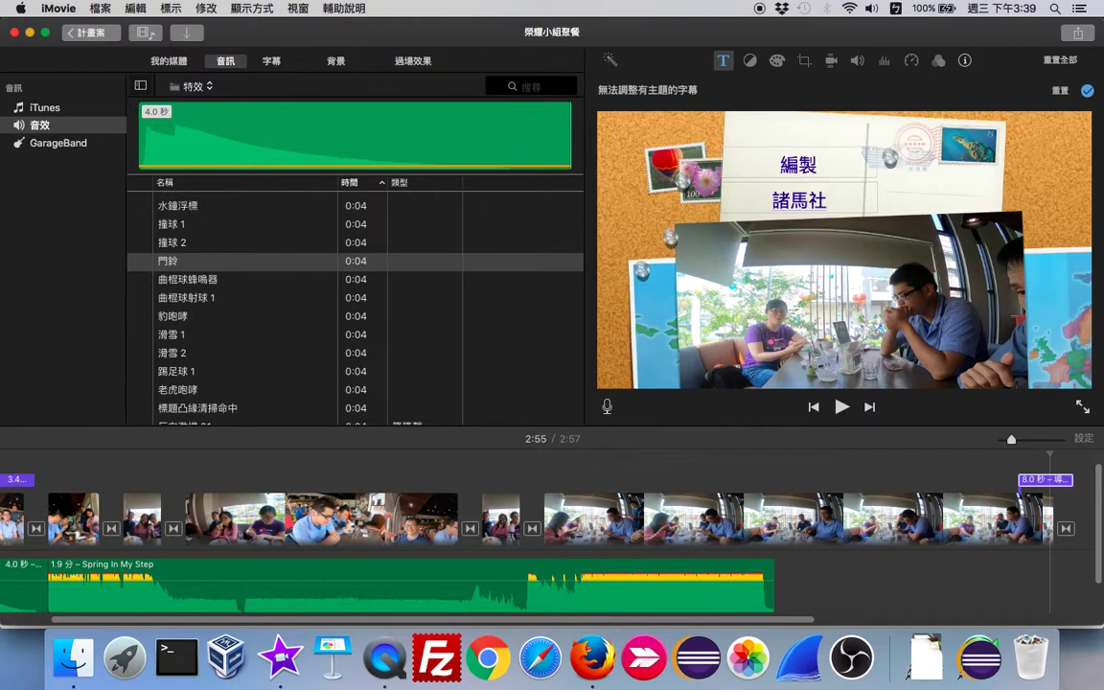
{"action": "key", "text": "Left"}
{"action": "key", "text": "Down"}
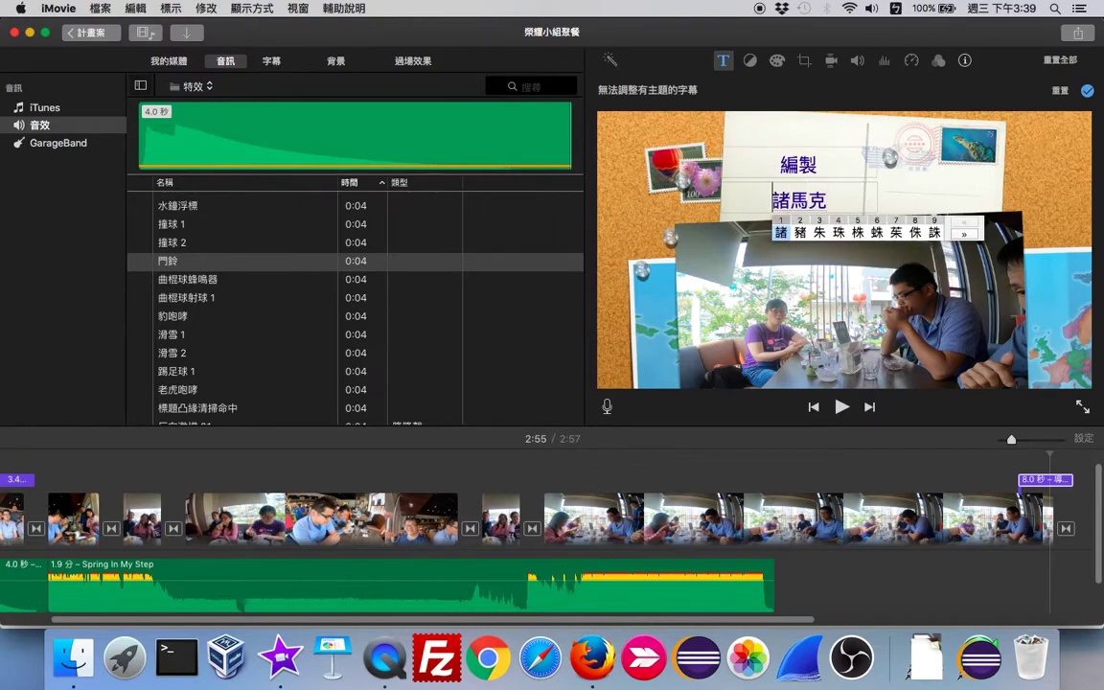
{"action": "key", "text": "3"}
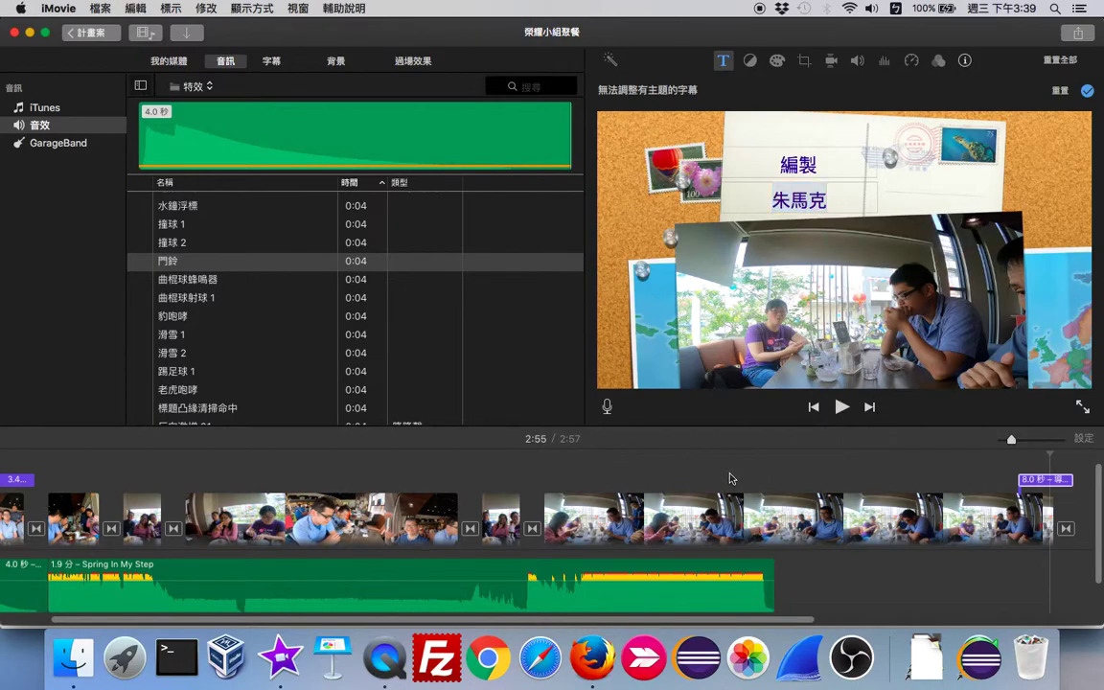
{"action": "left_click", "coordinate": [862, 578]}
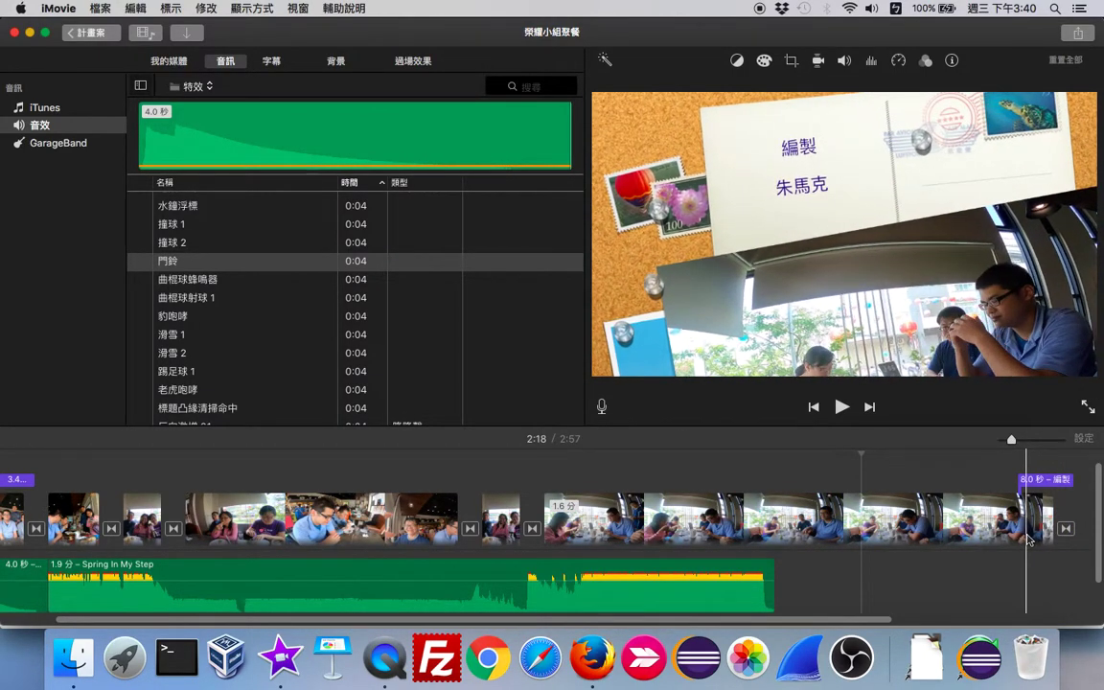
Split the last clip at 2:51 and delete the part after the split
{"action": "left_click", "coordinate": [1027, 539]}
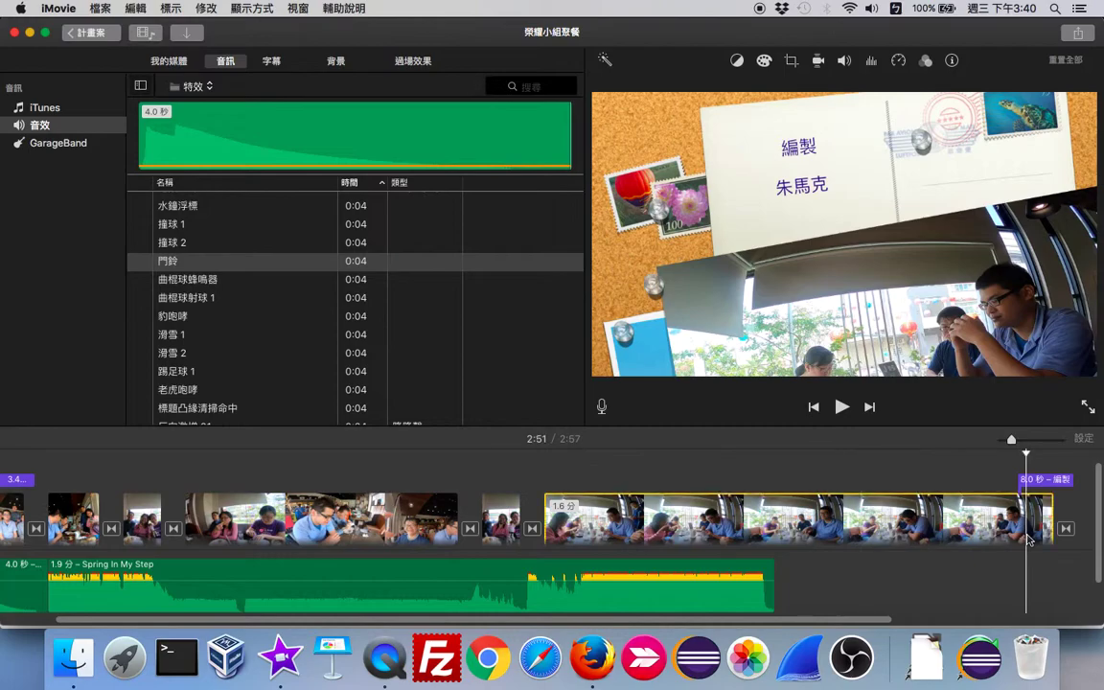
{"action": "right_click", "coordinate": [1029, 540]}
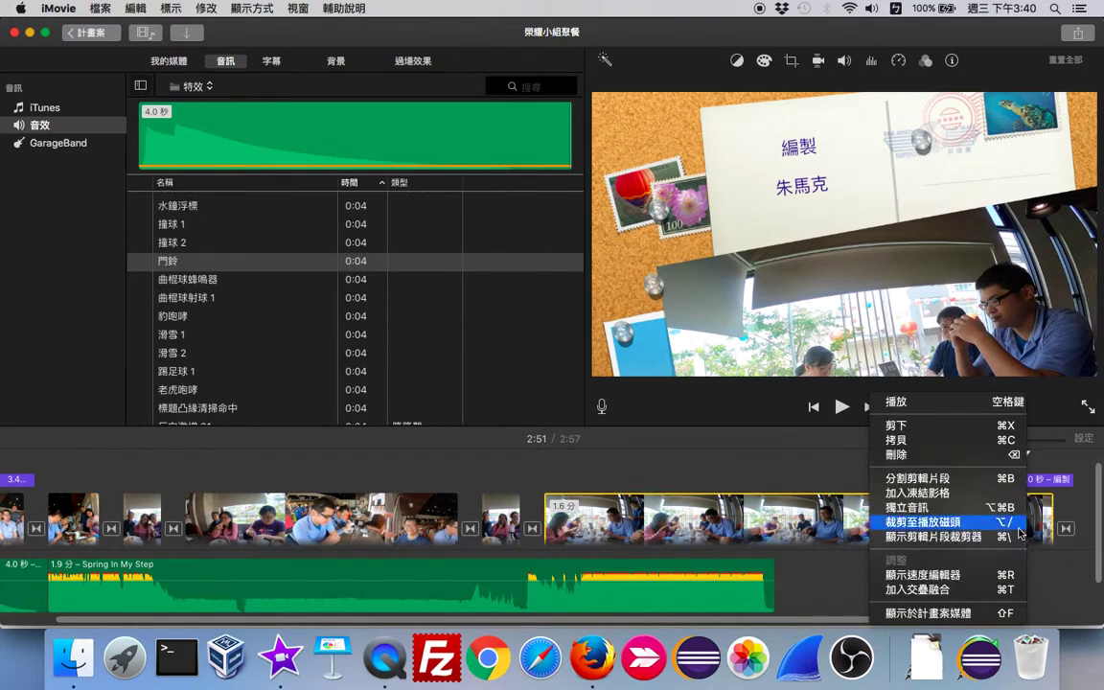
{"action": "left_click", "coordinate": [947, 481]}
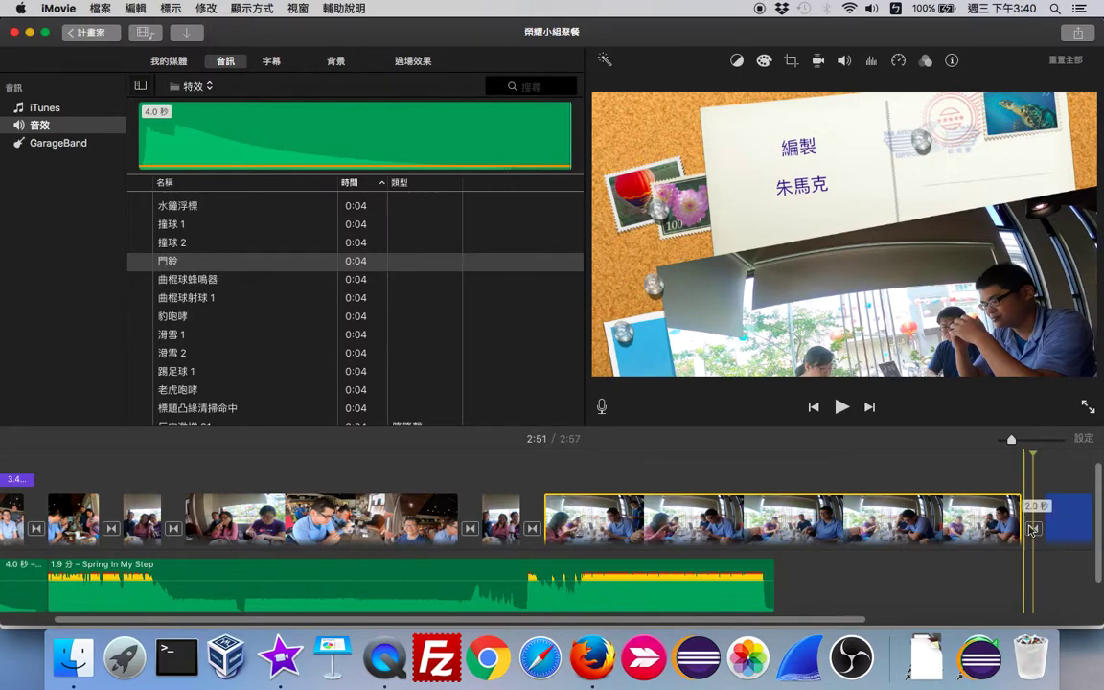
{"action": "right_click", "coordinate": [1062, 526]}
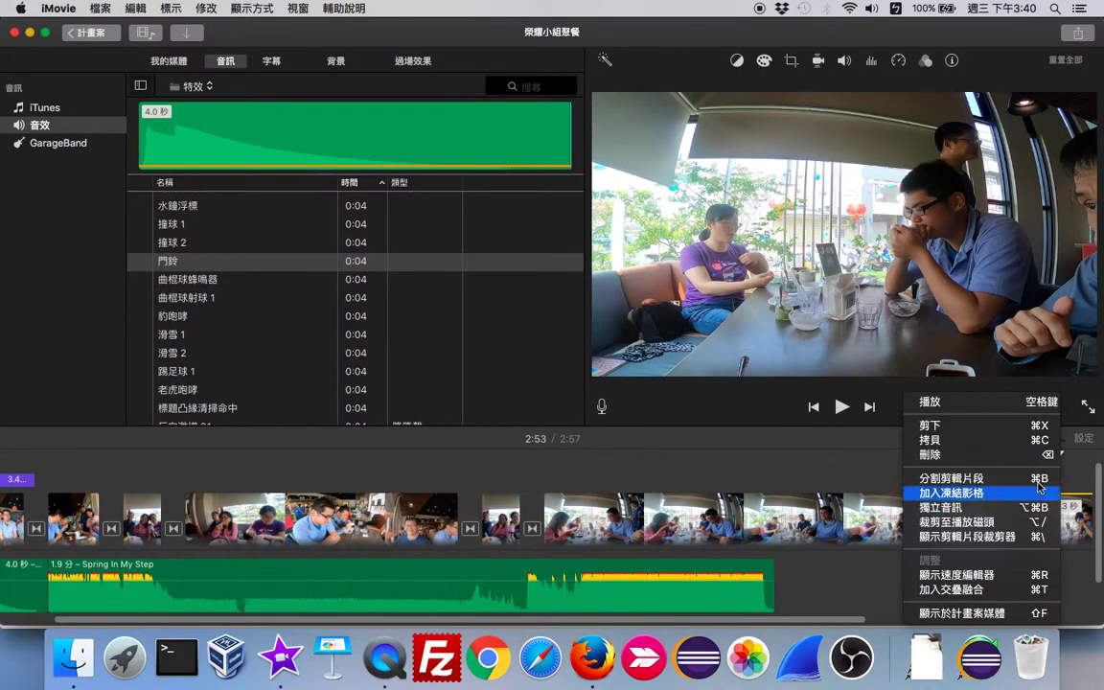
{"action": "left_click", "coordinate": [984, 456]}
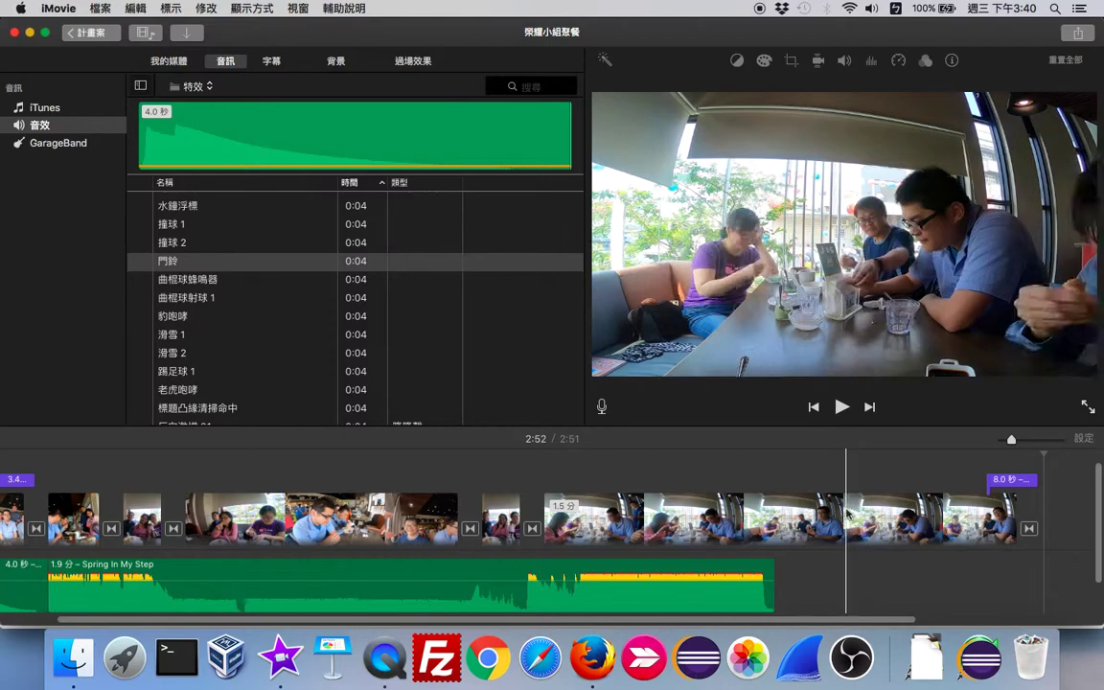
Split the last clip at 1:23 and delete the 6.0-second part before the split
{"action": "left_click", "coordinate": [776, 508]}
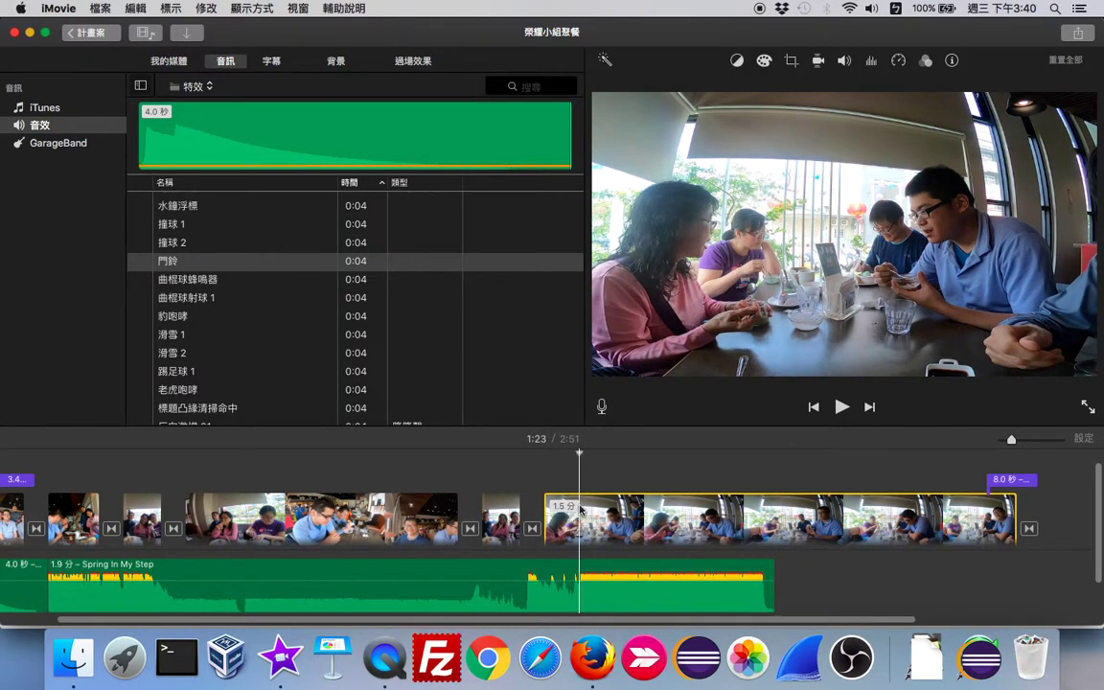
{"action": "right_click", "coordinate": [580, 508]}
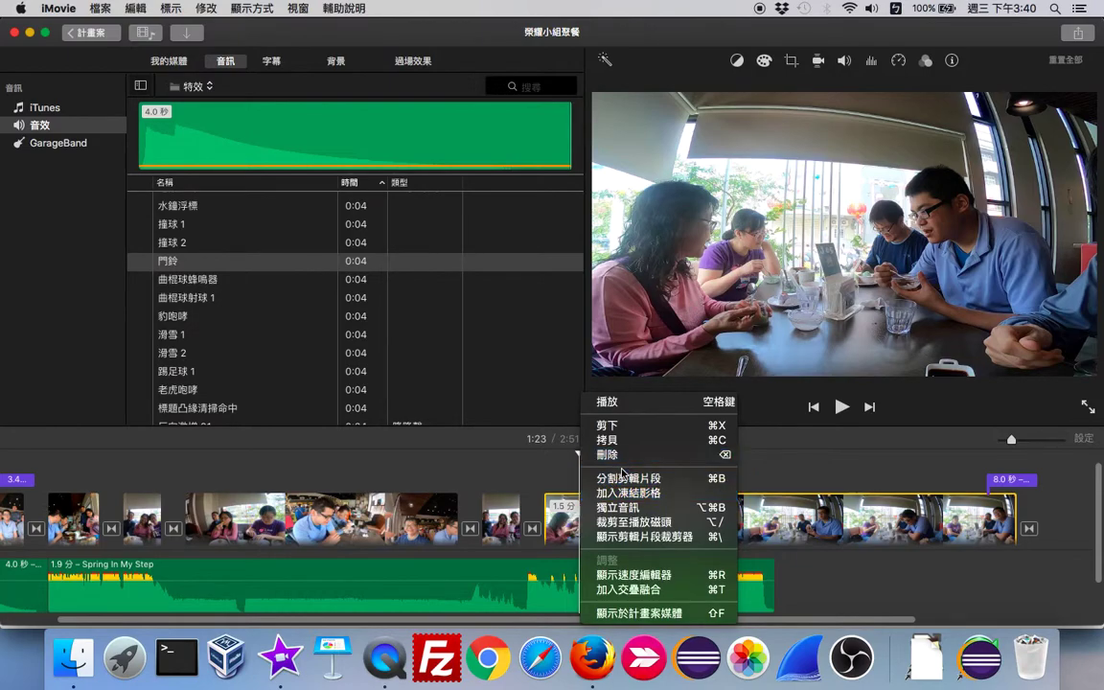
{"action": "left_click", "coordinate": [623, 477]}
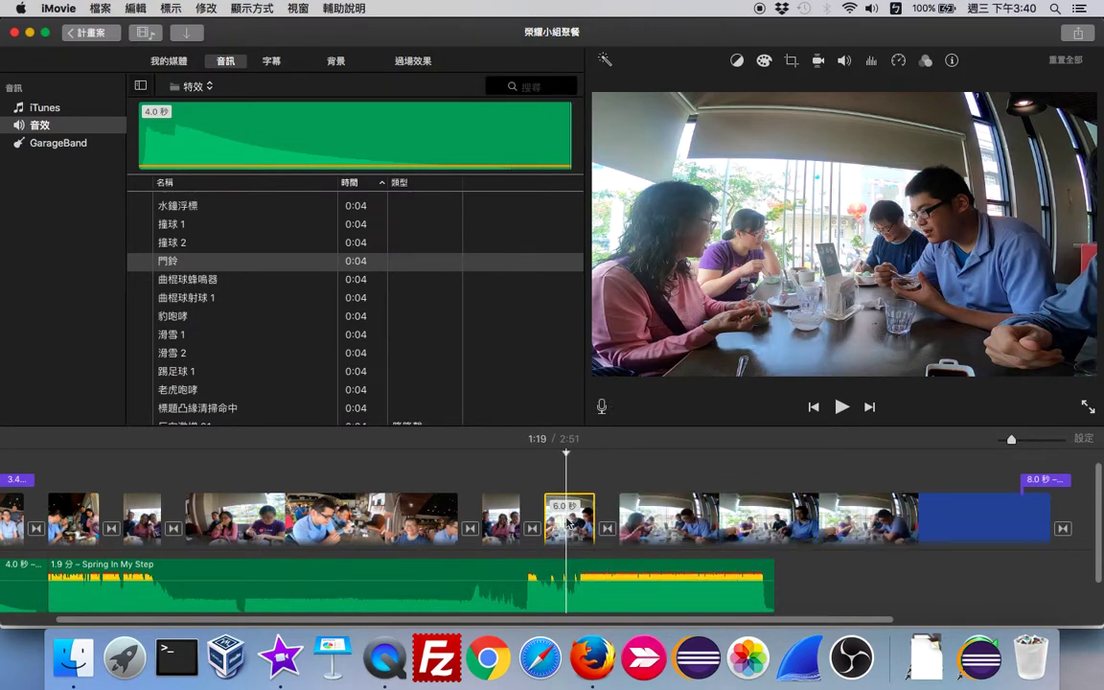
{"action": "right_click", "coordinate": [570, 518]}
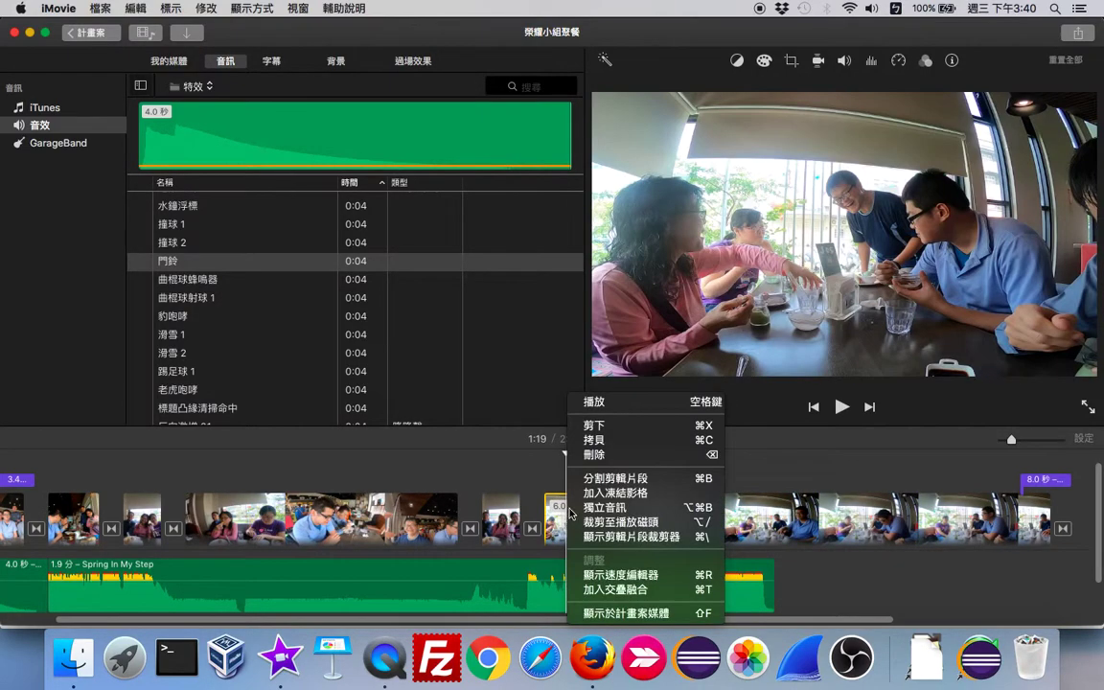
{"action": "left_click", "coordinate": [606, 454]}
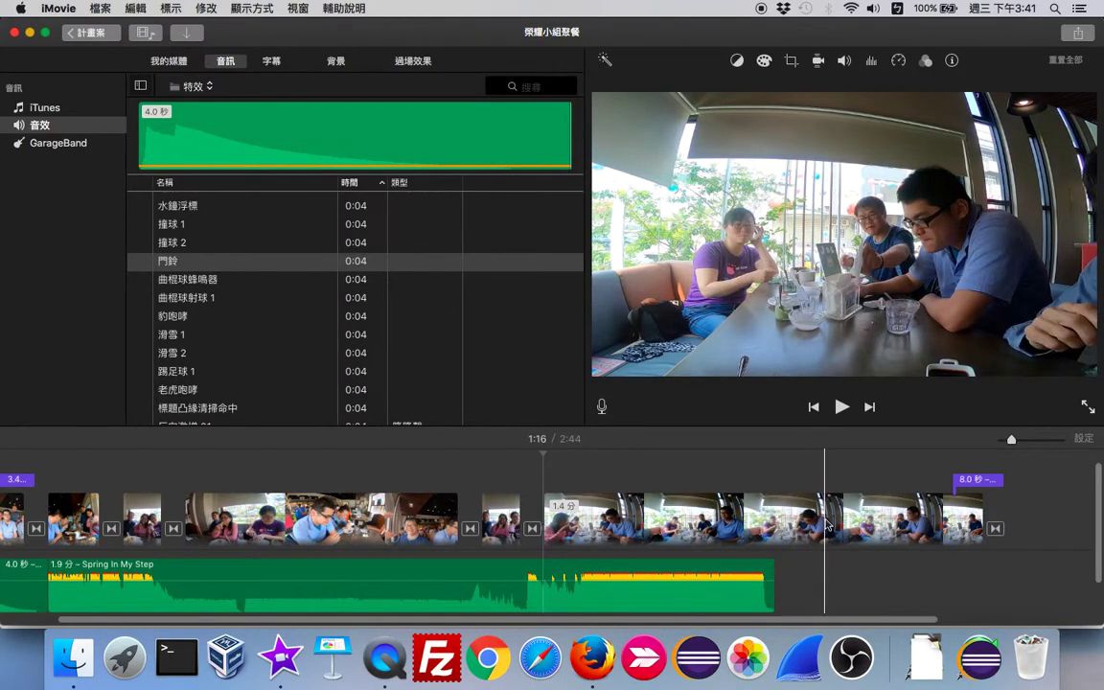
Split the last clip at 2:08 and delete the 33.3-second part after the split
{"action": "left_click", "coordinate": [809, 525]}
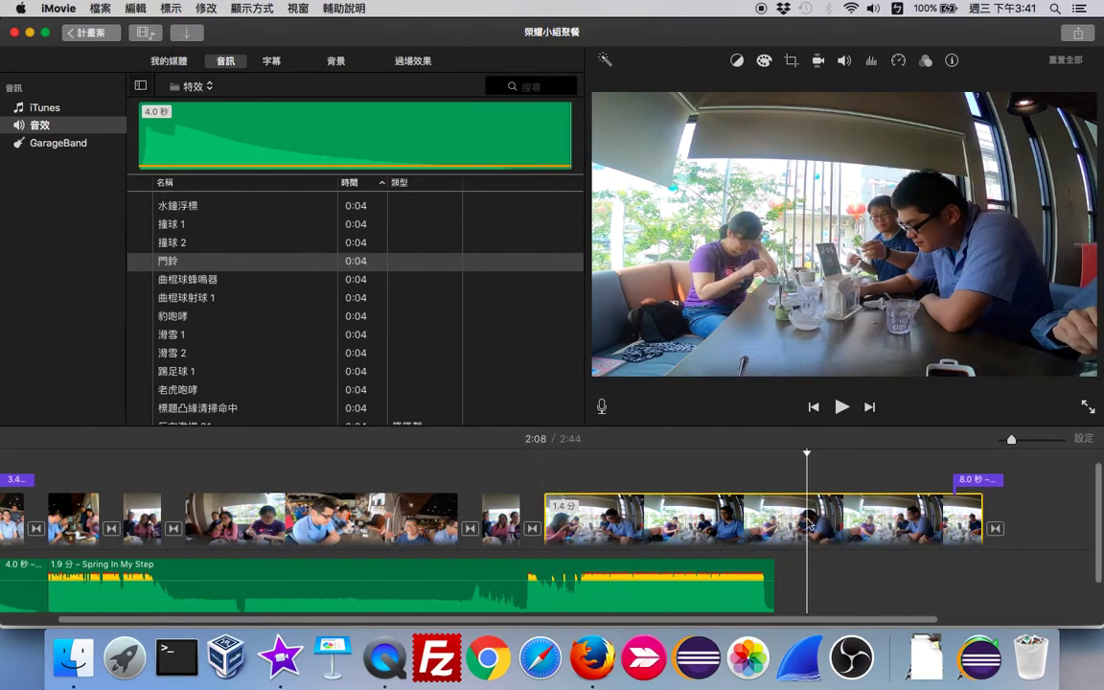
{"action": "right_click", "coordinate": [808, 525]}
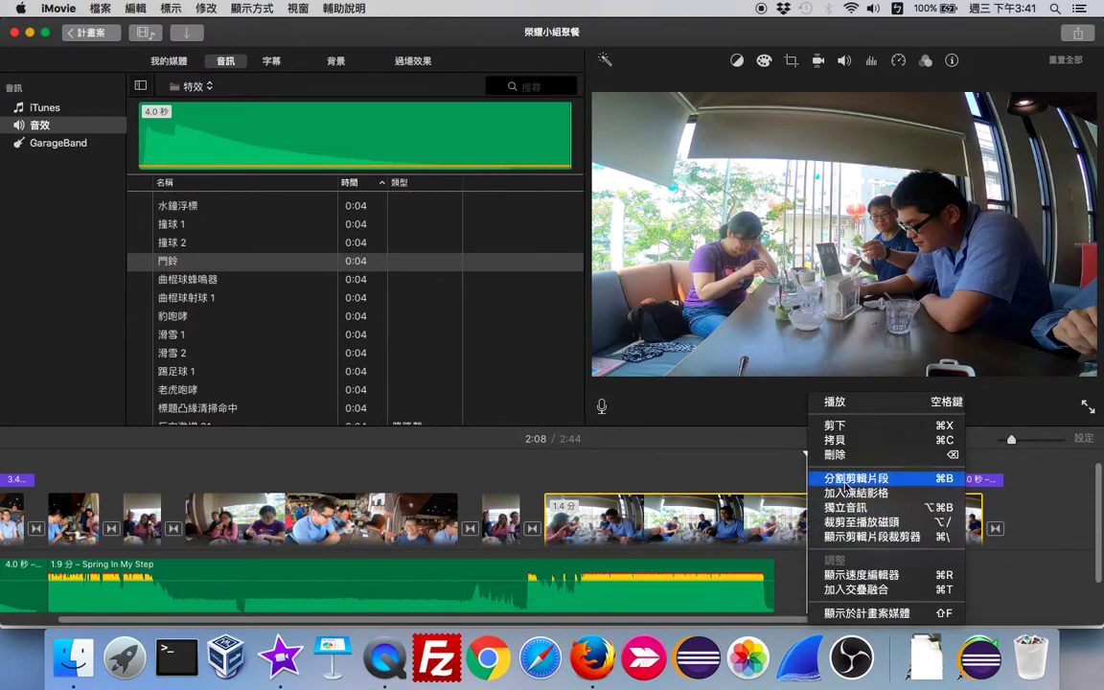
{"action": "key", "text": "Escape"}
{"action": "key", "text": "super+b"}
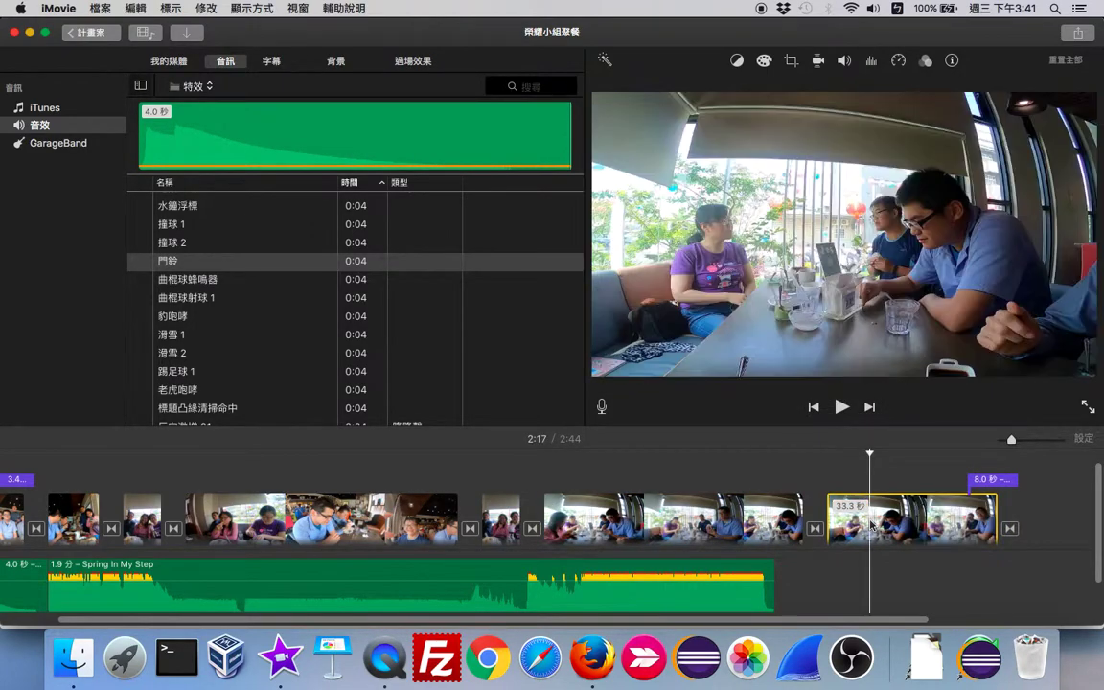
{"action": "right_click", "coordinate": [870, 524]}
{"action": "left_click", "coordinate": [898, 454]}
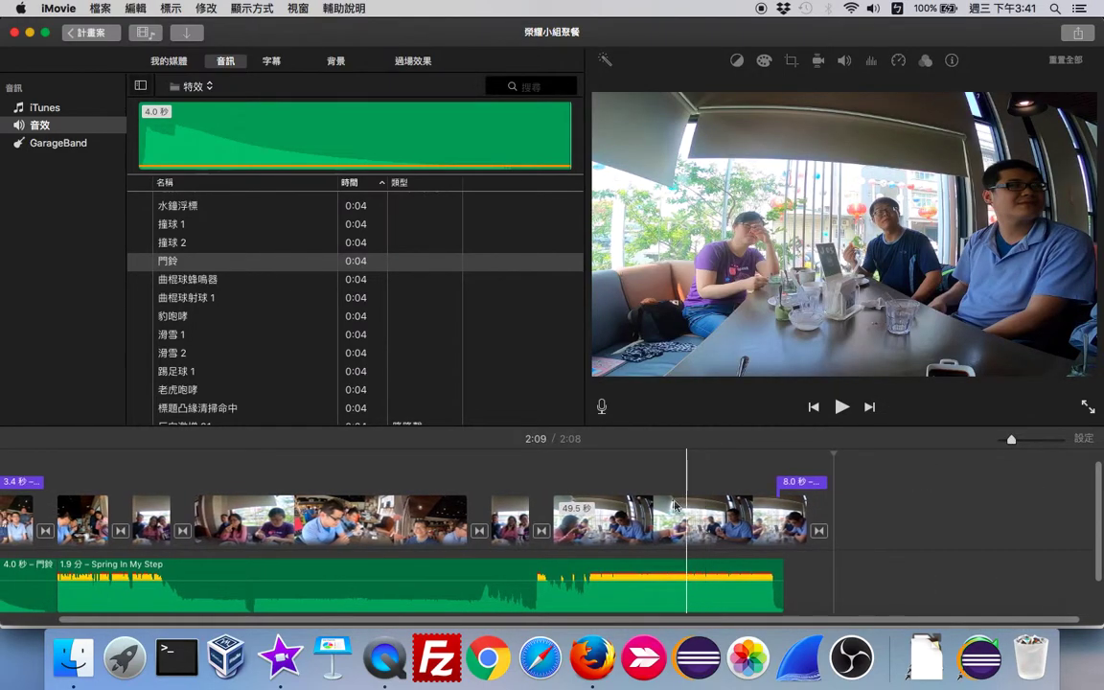
Play the shortened last clip from 1:27 into the closing title to check the ending and music
{"action": "left_click", "coordinate": [613, 525]}
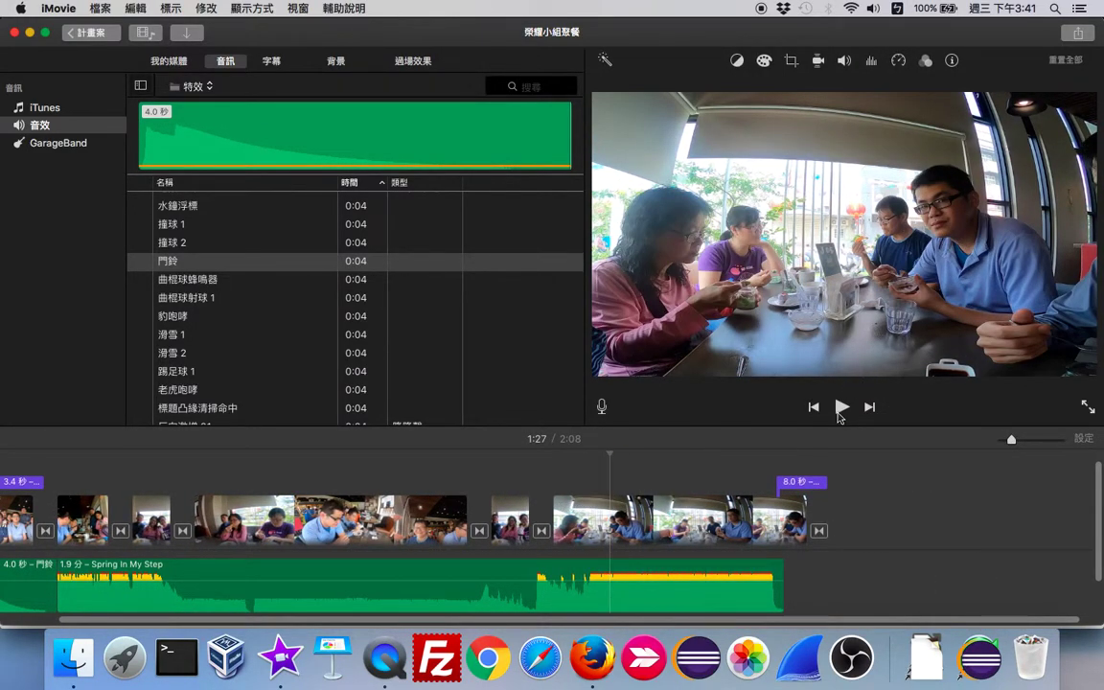
{"action": "left_click", "coordinate": [839, 410]}
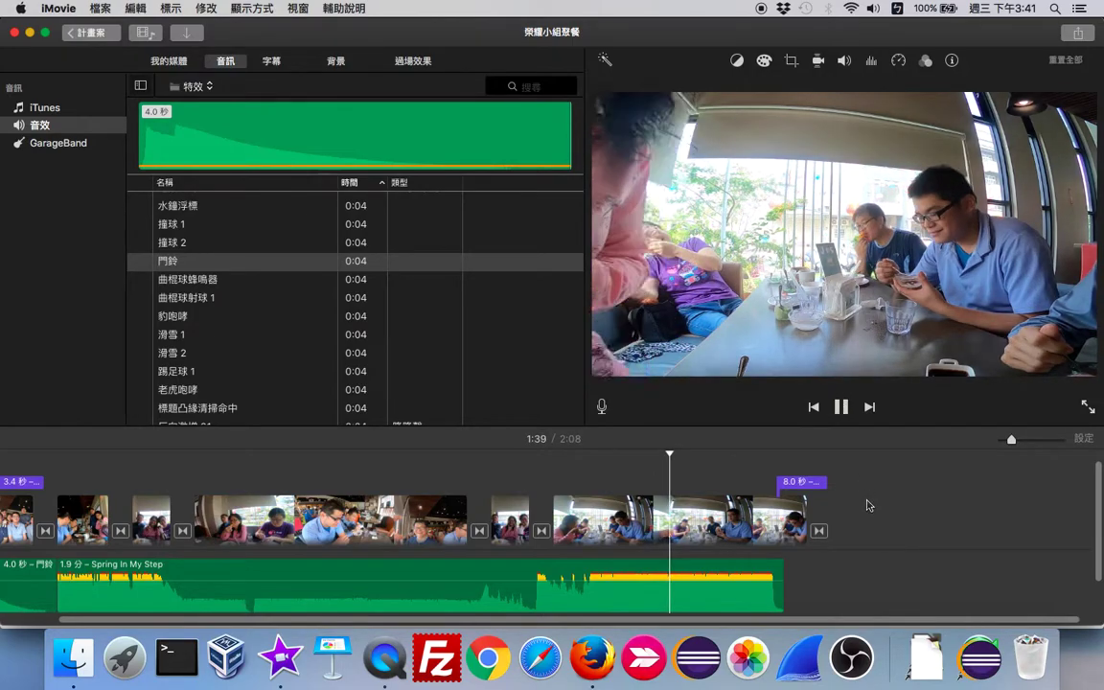
{"action": "key", "text": "space"}
{"action": "left_click", "coordinate": [729, 482]}
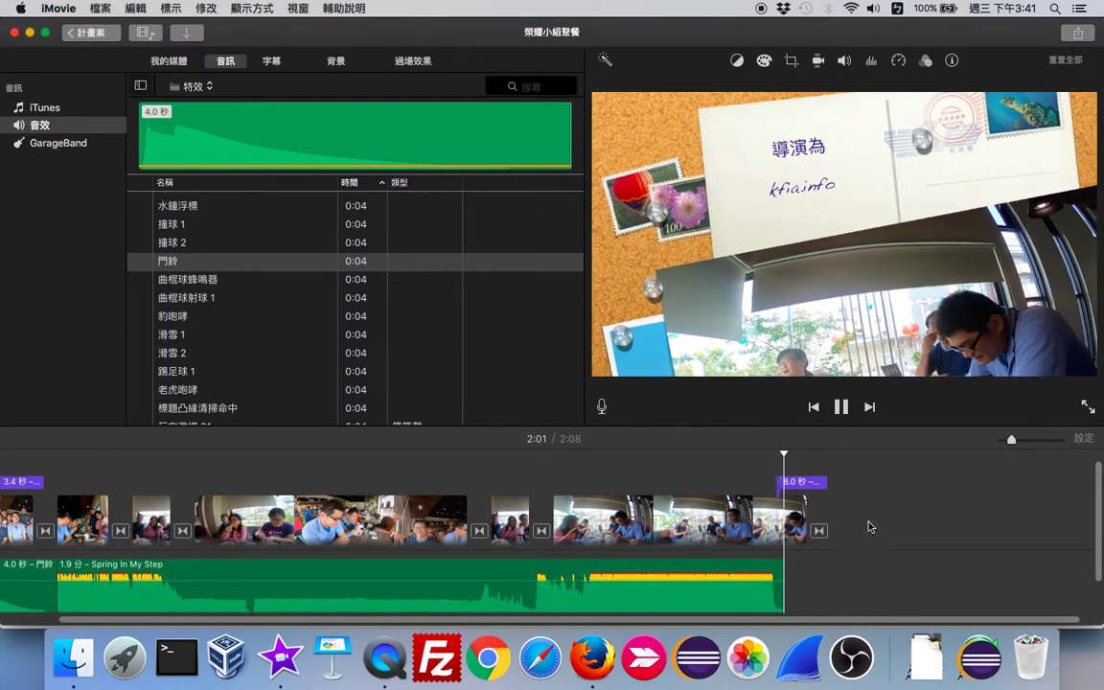
Replace the first line of the closing title with "影片編製"
{"action": "left_click", "coordinate": [805, 482]}
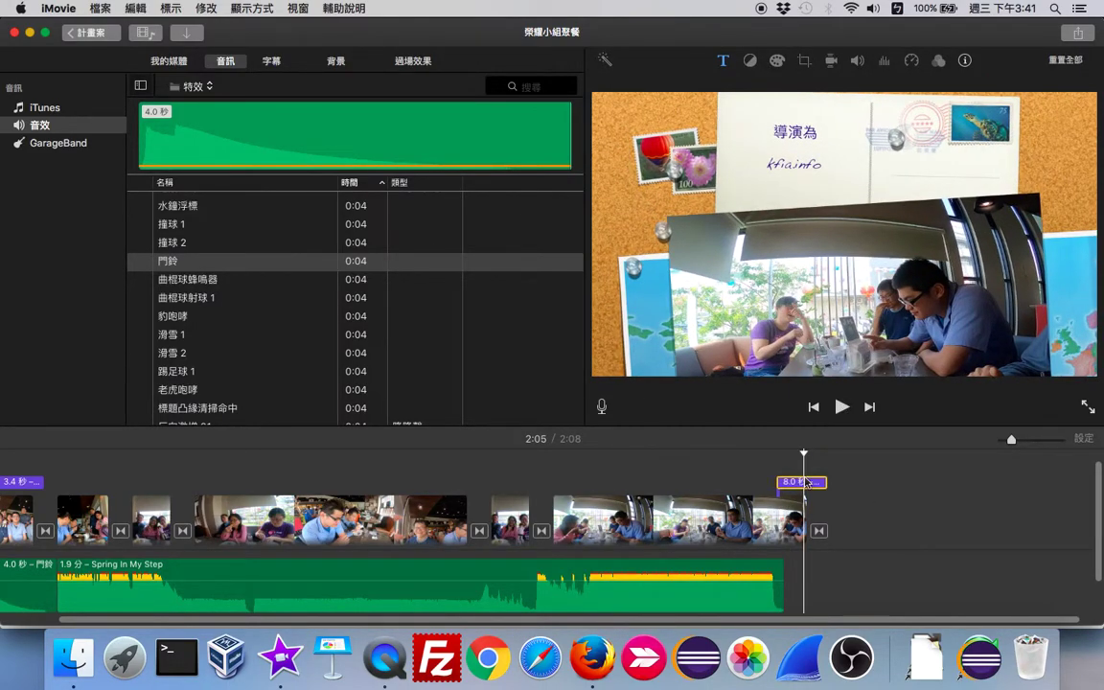
{"action": "double_click", "coordinate": [805, 482]}
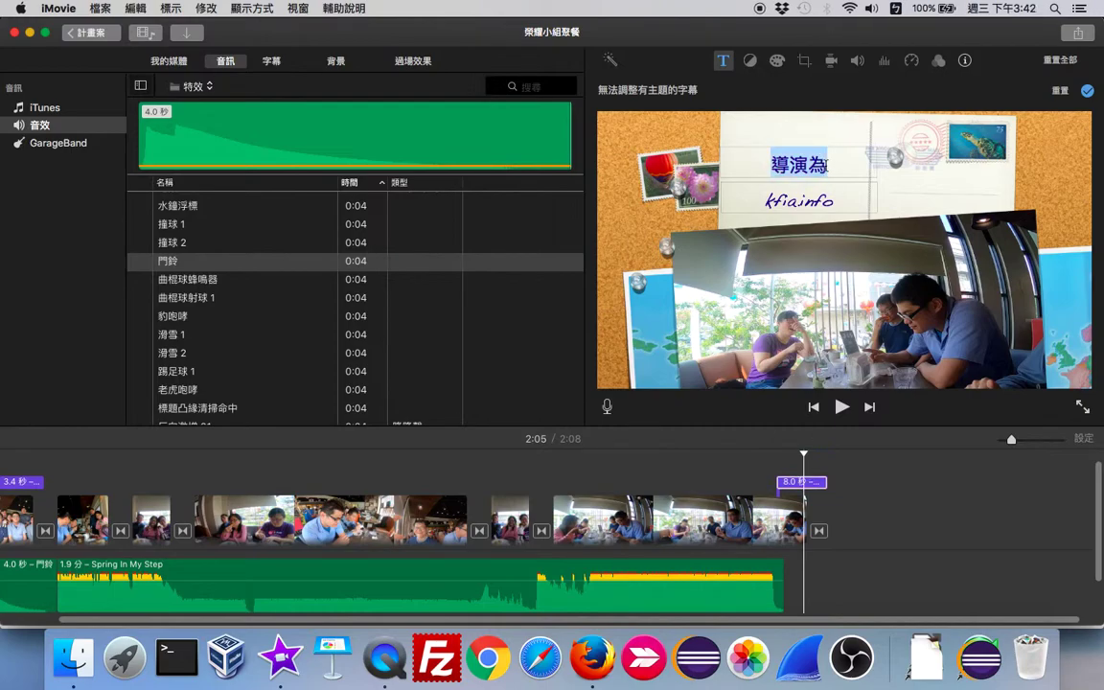
{"action": "type", "text": "變至"}
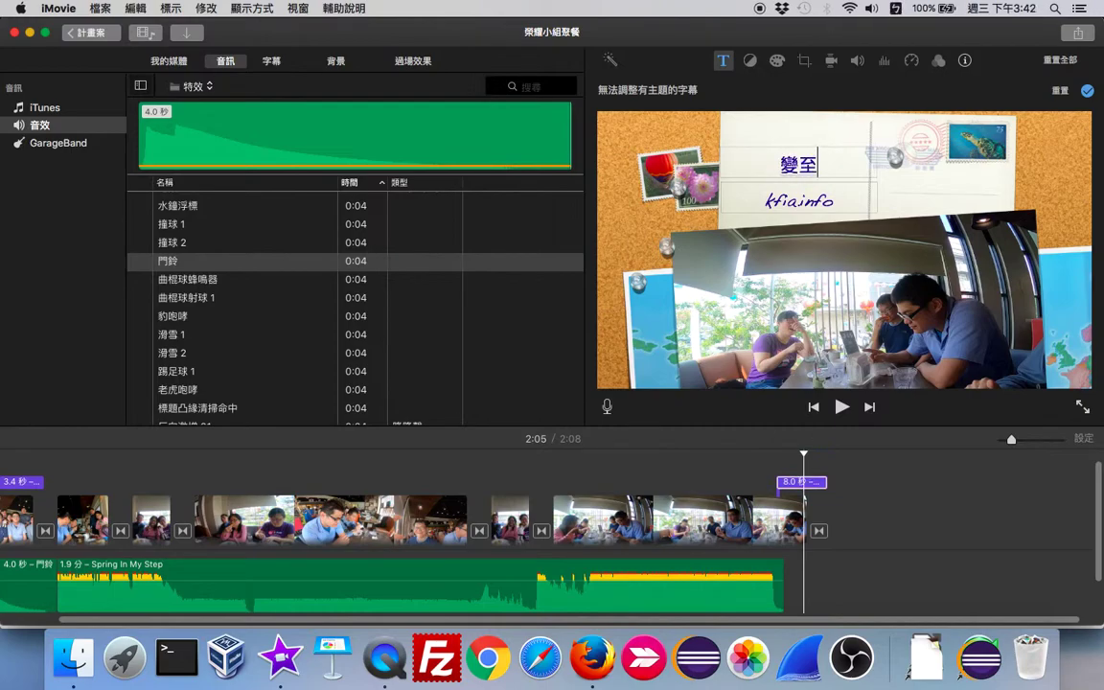
{"action": "type", "text": "片編制"}
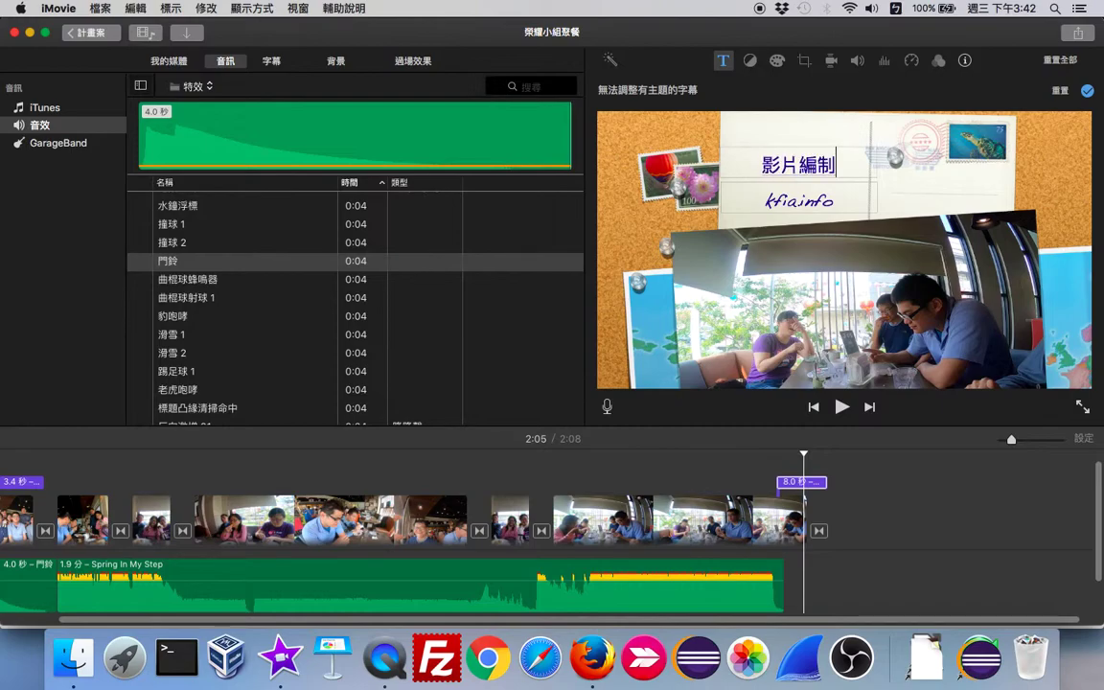
{"action": "key", "text": "Down"}
{"action": "key", "text": "Return"}
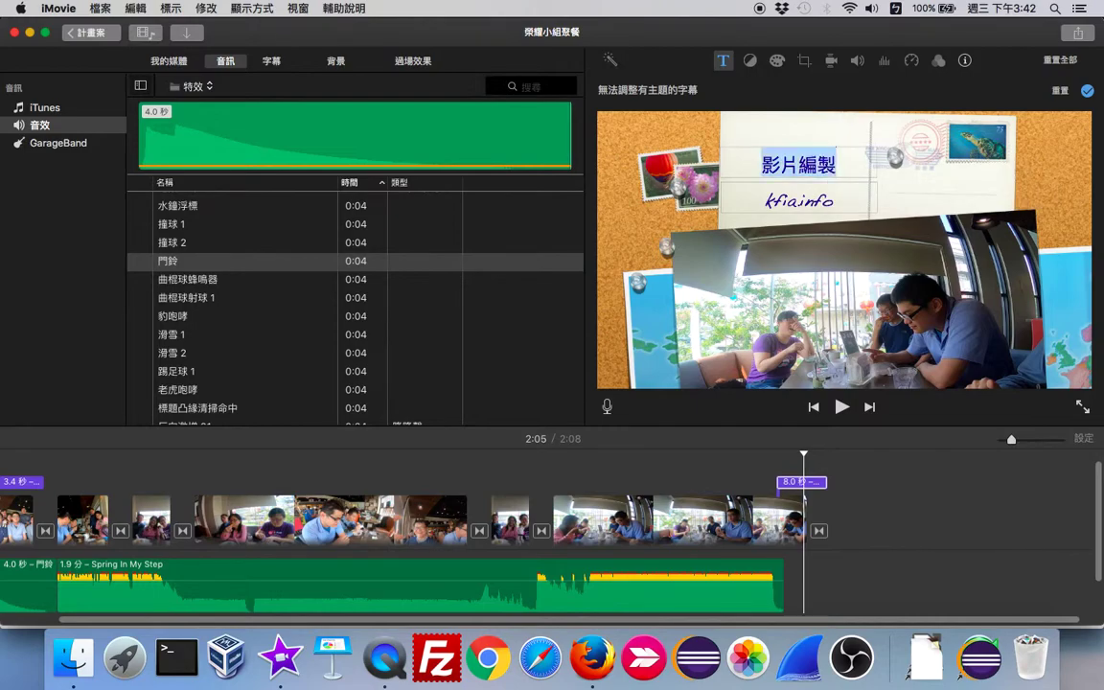
Replace the second line of the closing title with the video editor's name and close the title editing
{"action": "left_click", "coordinate": [830, 189]}
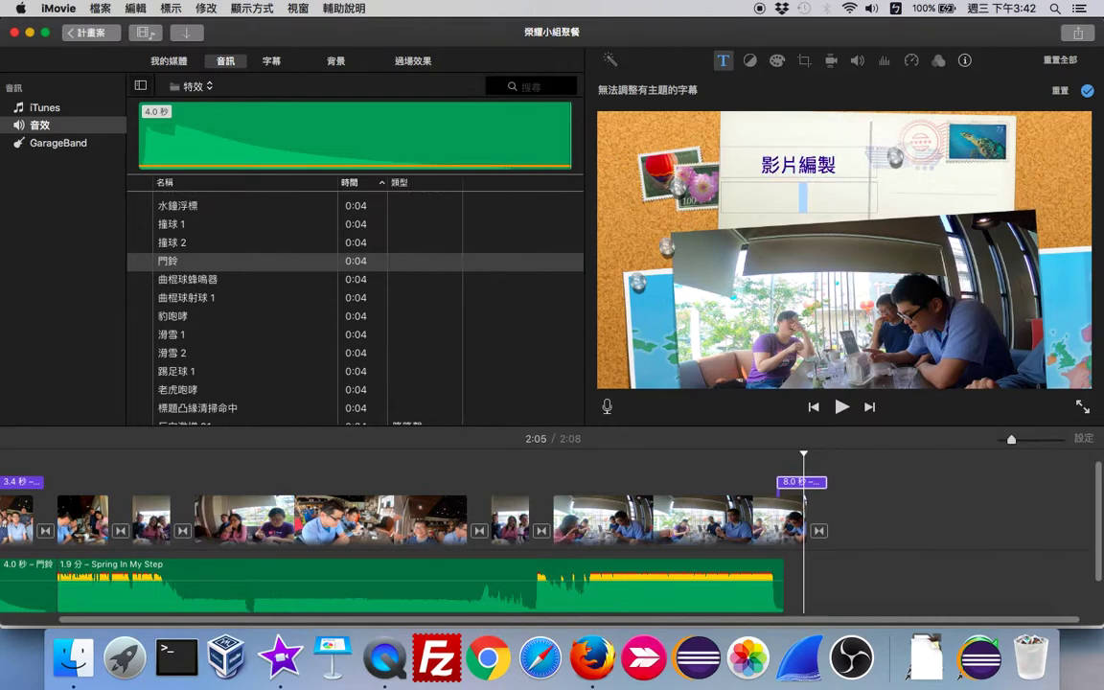
{"action": "type", "text": "克"}
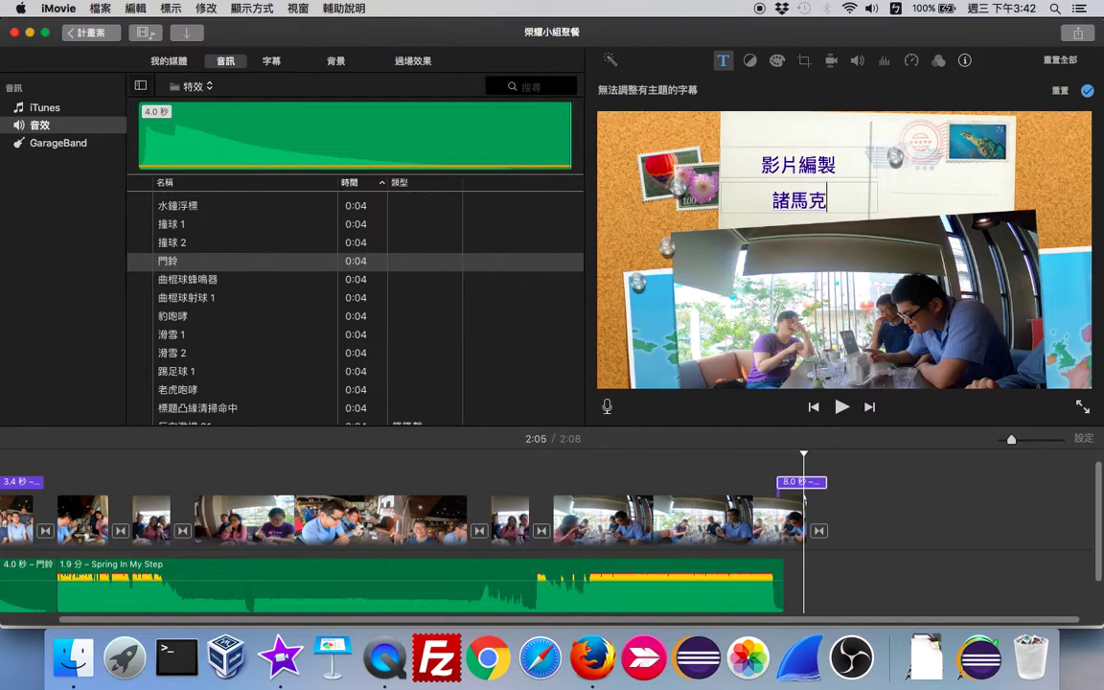
{"action": "key", "text": "Down"}
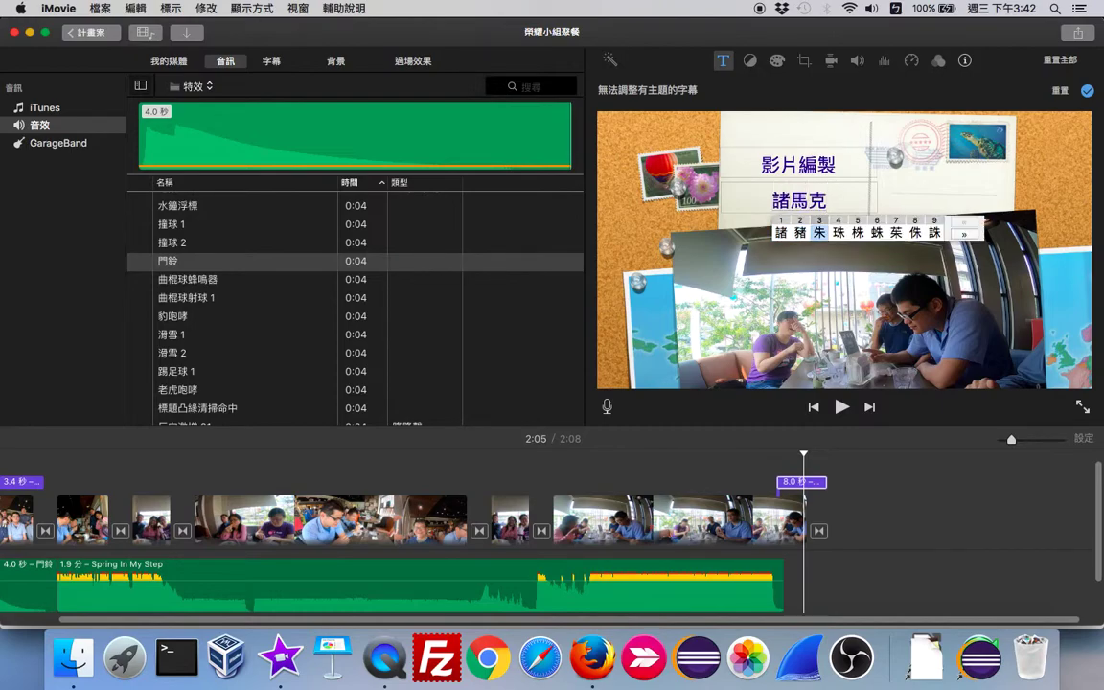
{"action": "key", "text": "Return"}
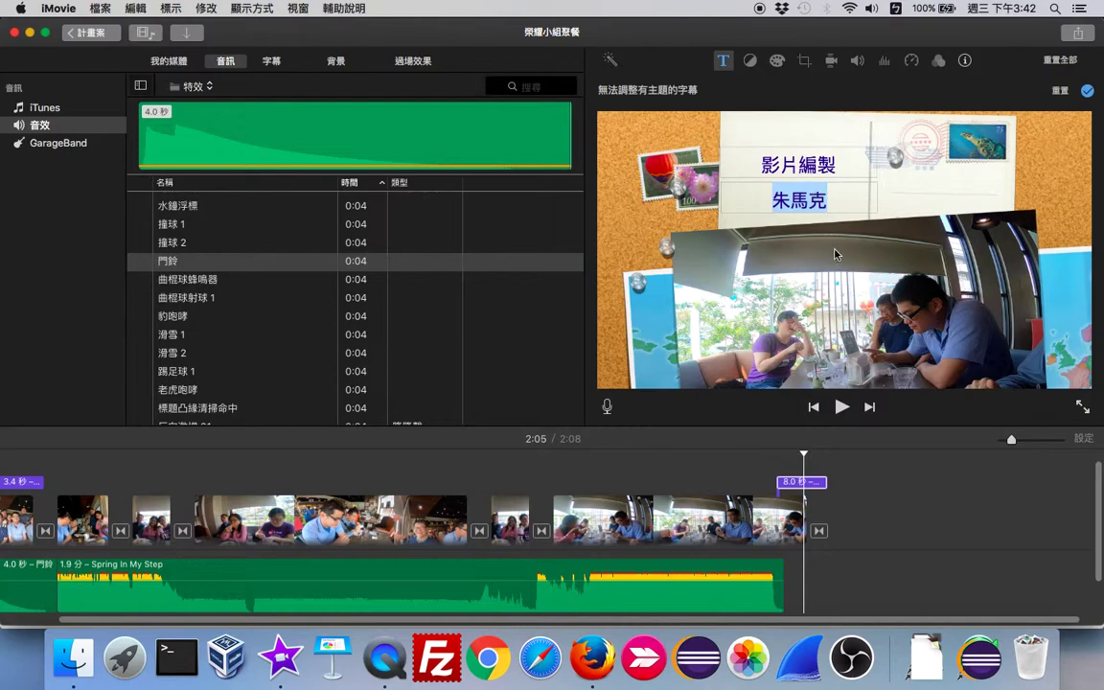
{"action": "left_click", "coordinate": [832, 242]}
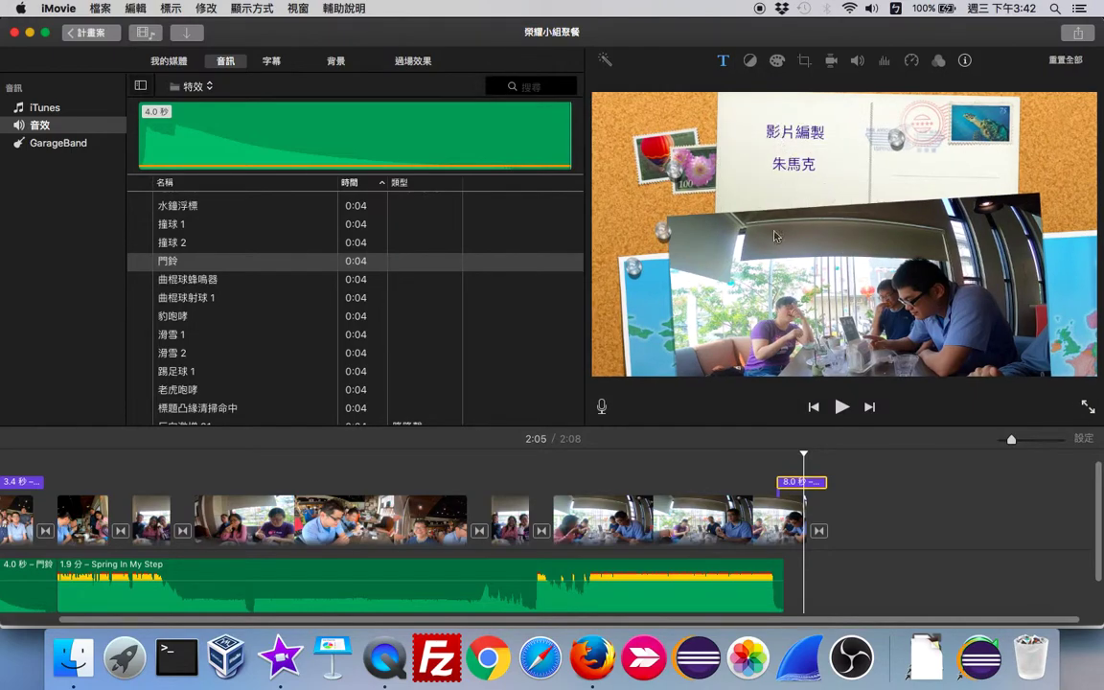
Try lowering the volume of other clips (降低其他剪輯片段的音量) during the last clip and play it from 1:21
{"action": "left_click", "coordinate": [743, 517]}
{"action": "left_click", "coordinate": [613, 515]}
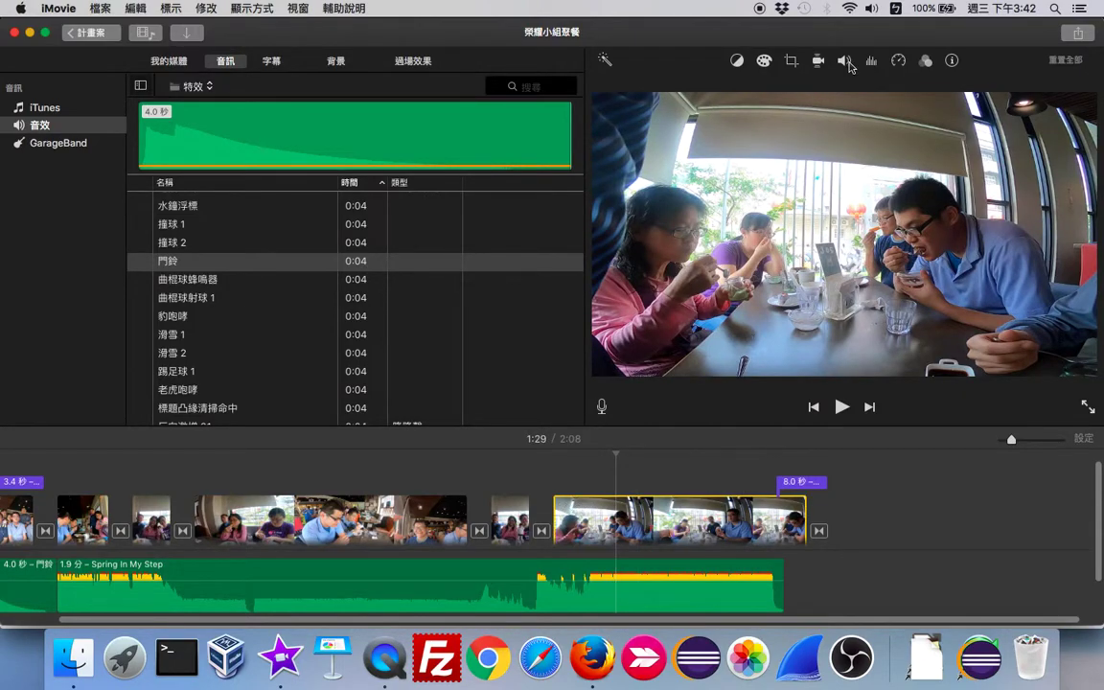
{"action": "left_click", "coordinate": [844, 61]}
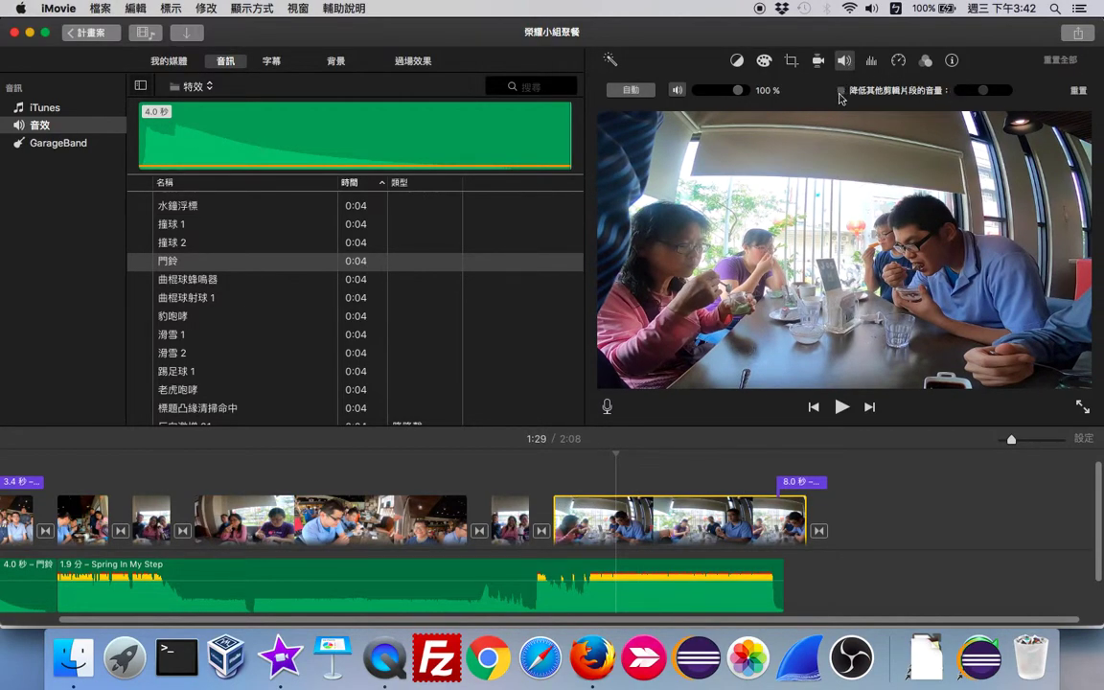
{"action": "left_click", "coordinate": [575, 458]}
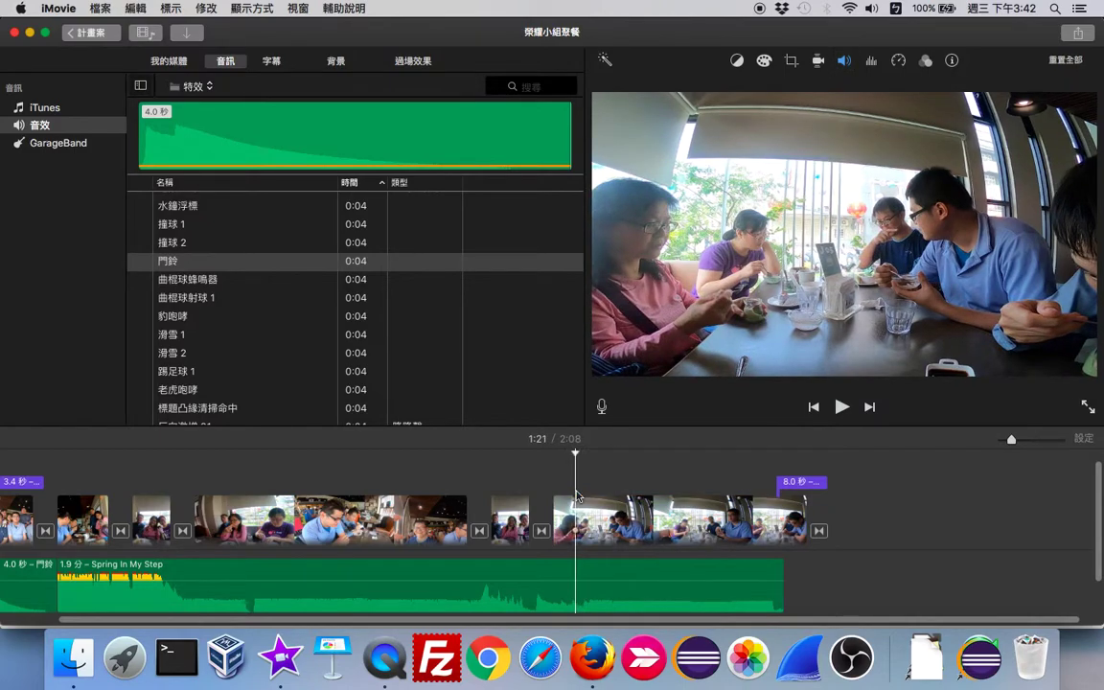
{"action": "left_click", "coordinate": [846, 413]}
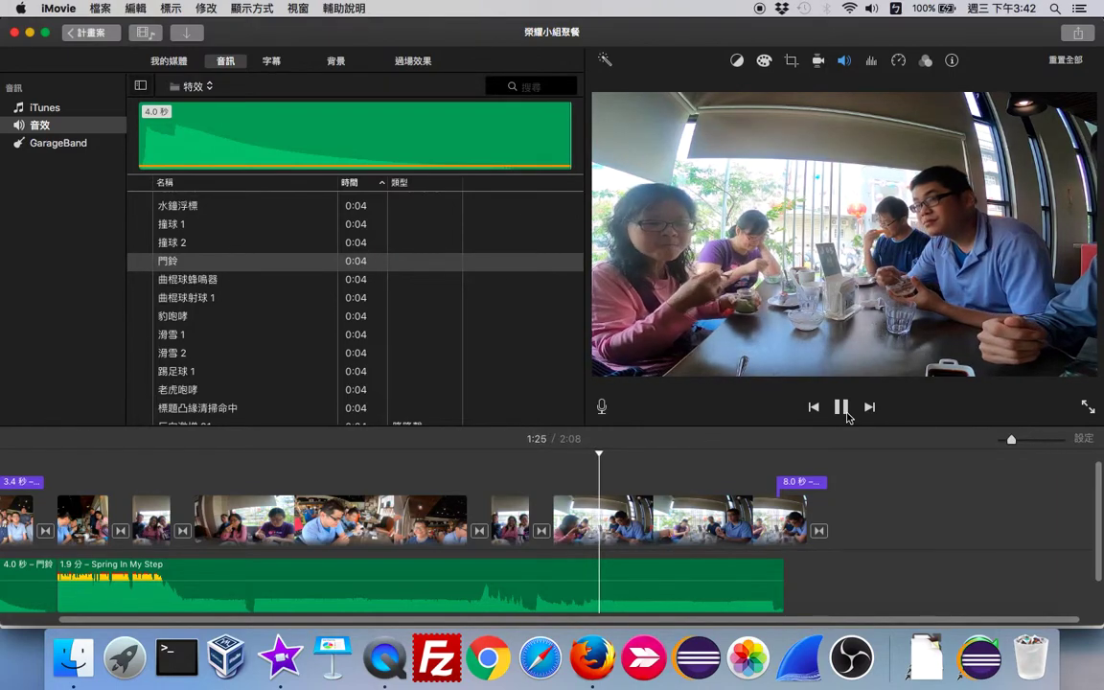
{"action": "left_click", "coordinate": [846, 413]}
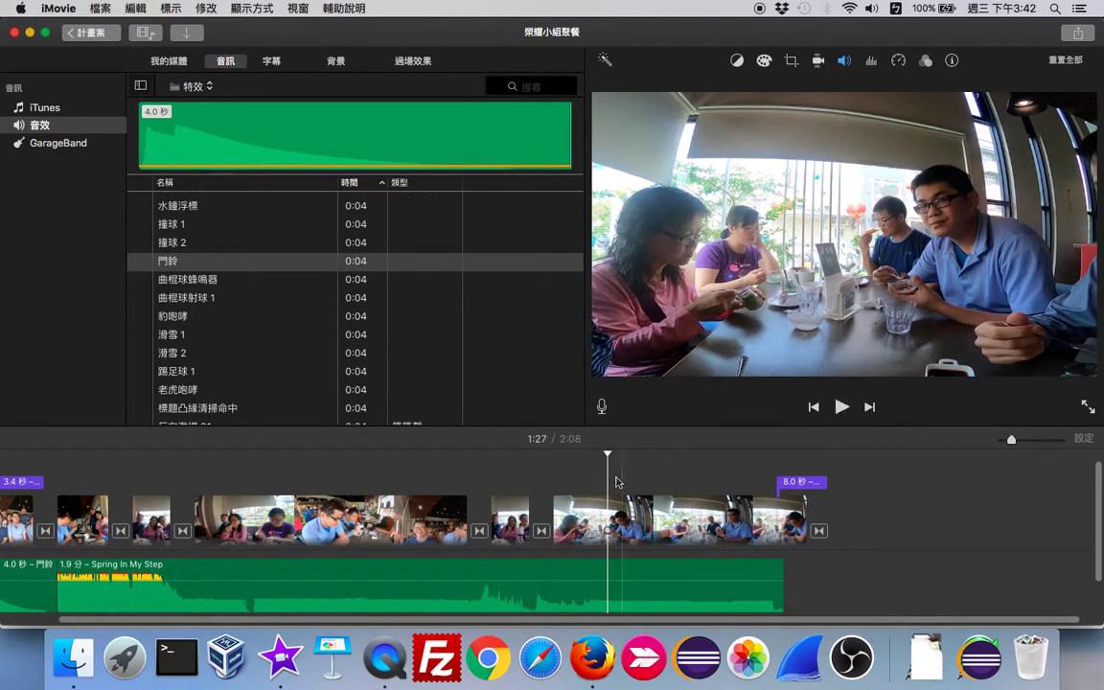
Turn off the lowering of other clips' volume for the last clip
{"action": "left_click", "coordinate": [638, 517]}
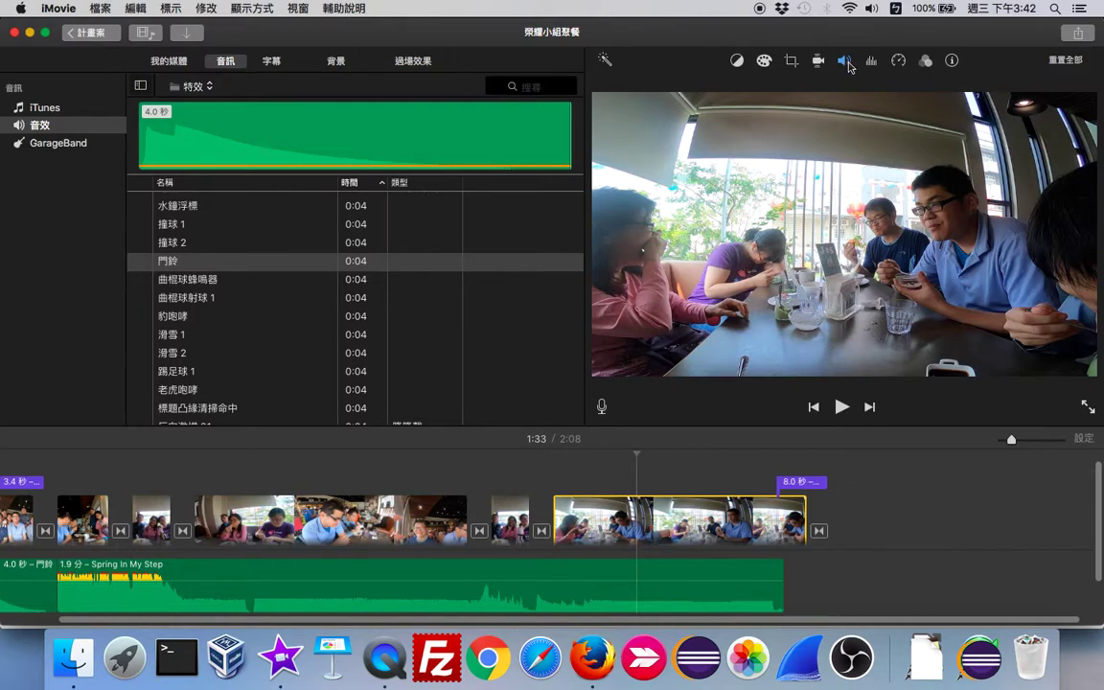
{"action": "left_click", "coordinate": [844, 61]}
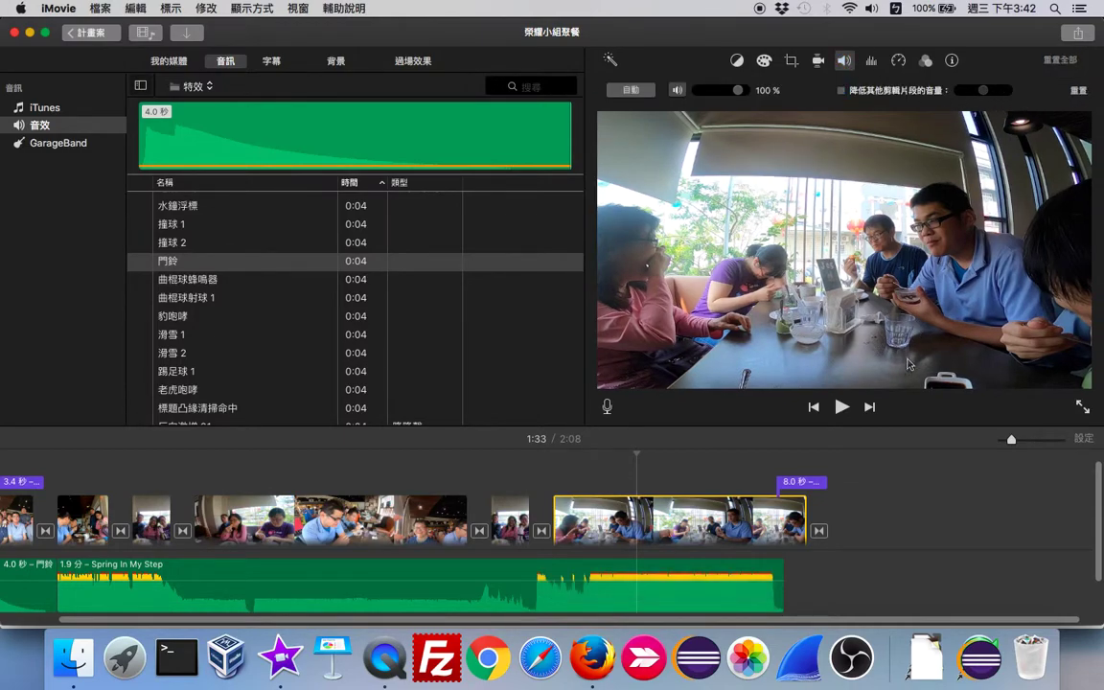
Play the end of the last clip through the edited closing title to check it
{"action": "left_click", "coordinate": [911, 503]}
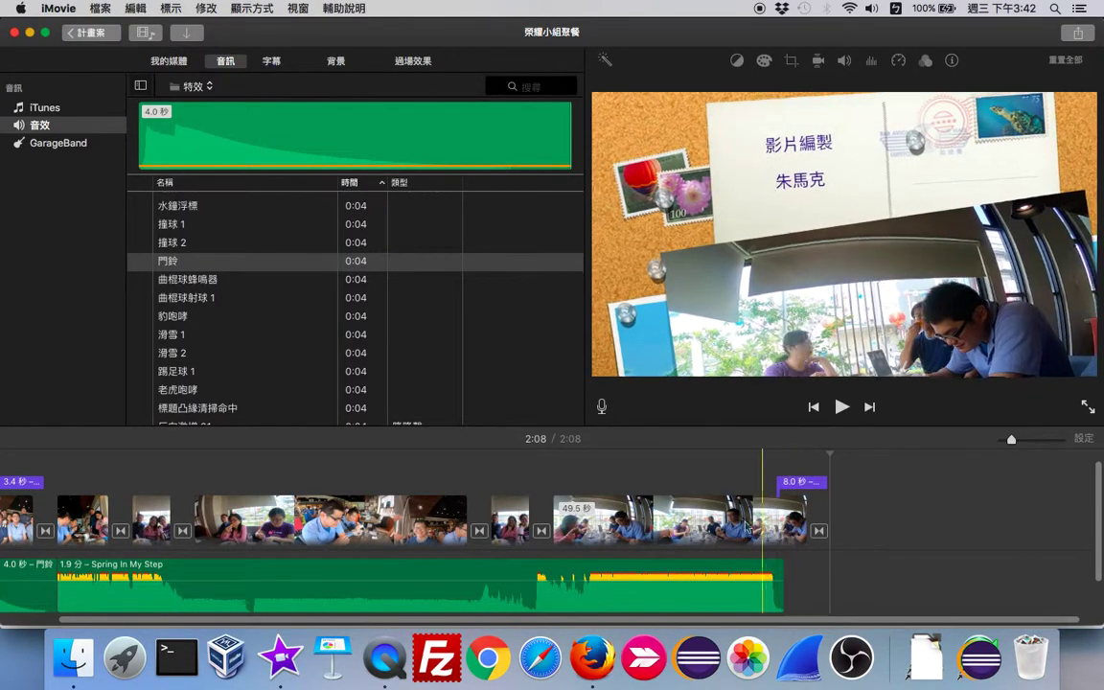
{"action": "left_click", "coordinate": [739, 522]}
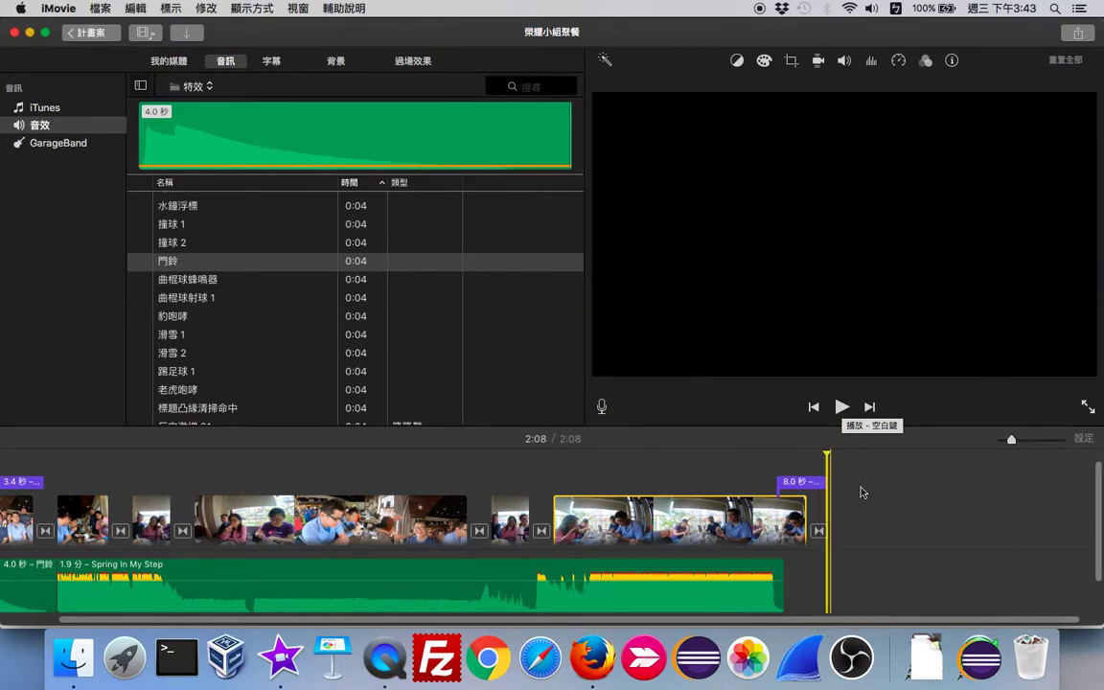
Add the "製作人員 1" theme title above the fourth clip, starting at about 0:22
{"action": "scroll", "coordinate": [575, 517], "scroll_direction": "left", "scroll_amount": 3}
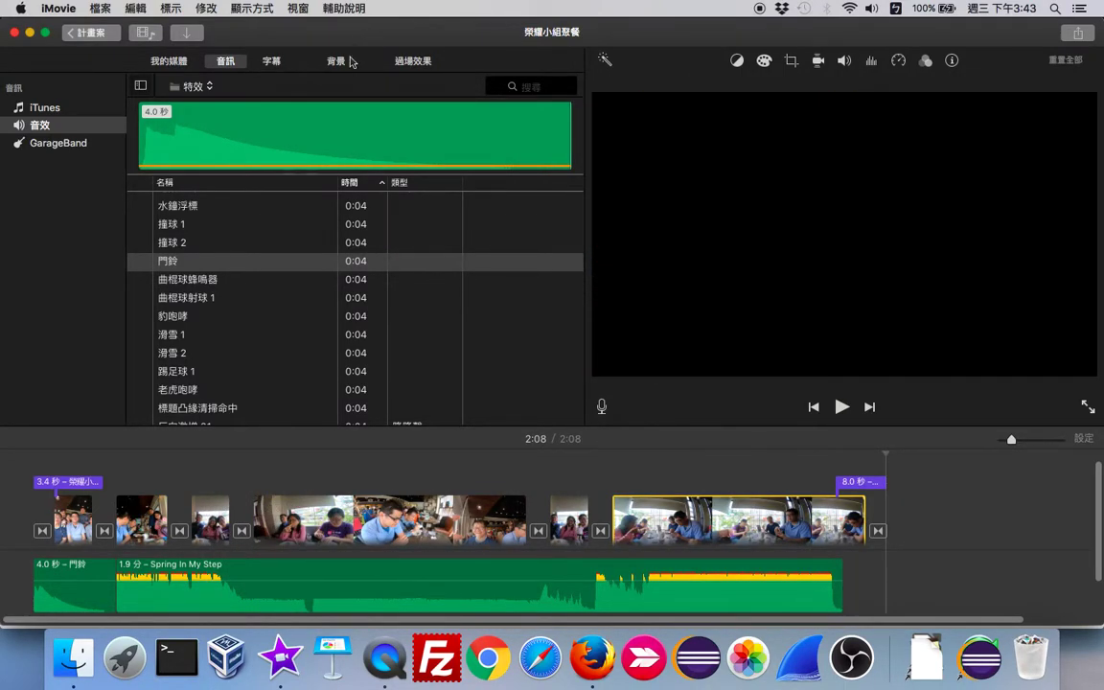
{"action": "left_click", "coordinate": [275, 61]}
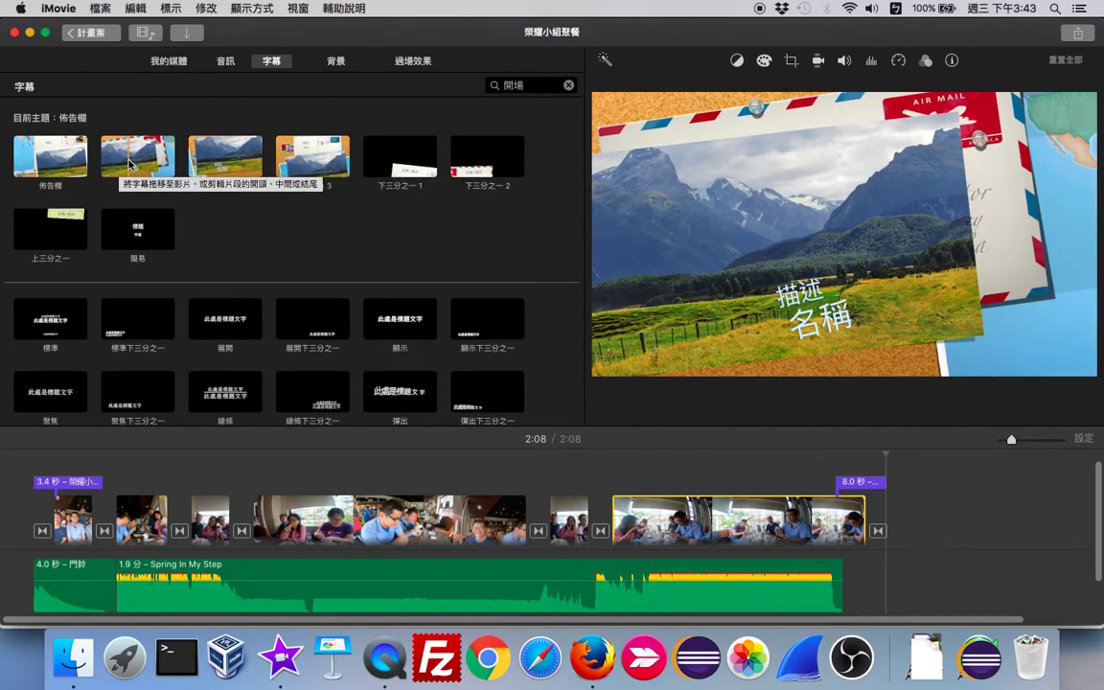
{"action": "left_click", "coordinate": [131, 164]}
{"action": "mouse_move", "coordinate": [131, 164]}
{"action": "left_mouse_down"}
{"action": "mouse_move", "coordinate": [230, 287]}
{"action": "mouse_move", "coordinate": [288, 412]}
{"action": "mouse_move", "coordinate": [272, 470]}
{"action": "left_mouse_up"}
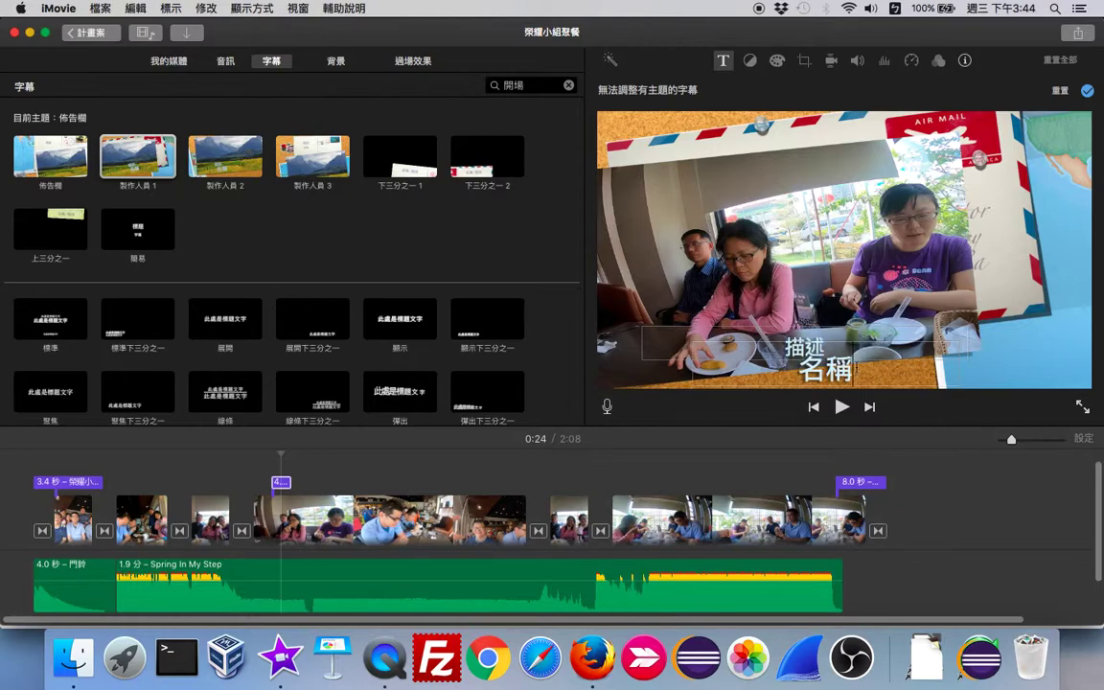
Clear the "名稱" placeholder text of the new title above the fourth clip
{"action": "left_click", "coordinate": [824, 367]}
{"action": "key", "text": "BackSpace"}
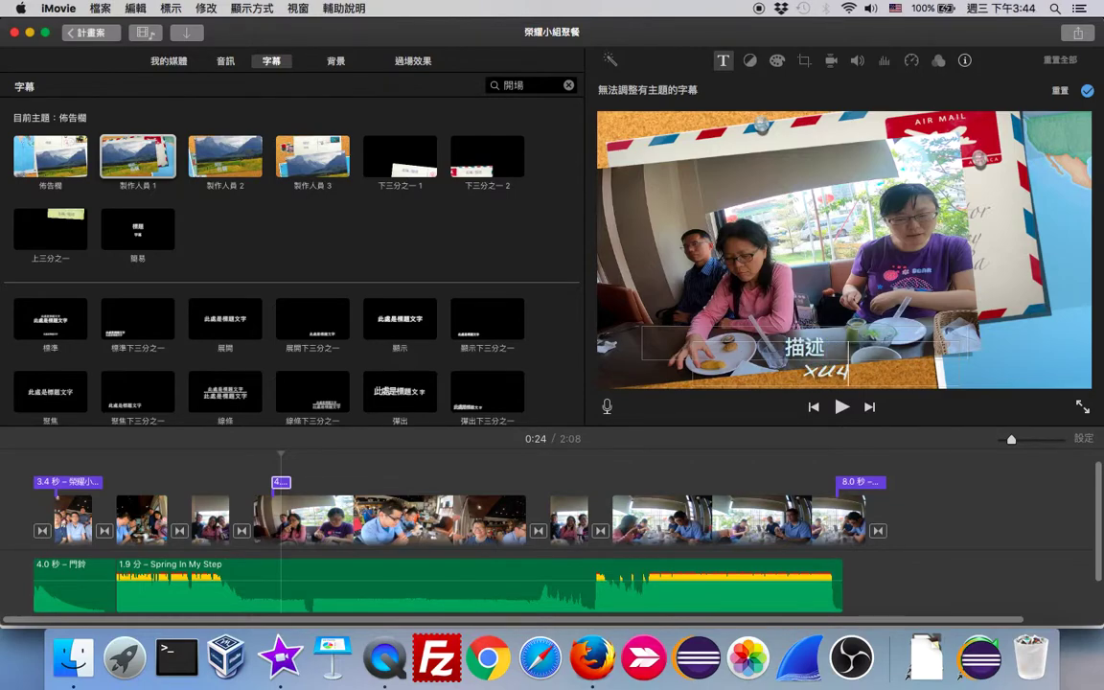
{"action": "key", "text": "Escape"}
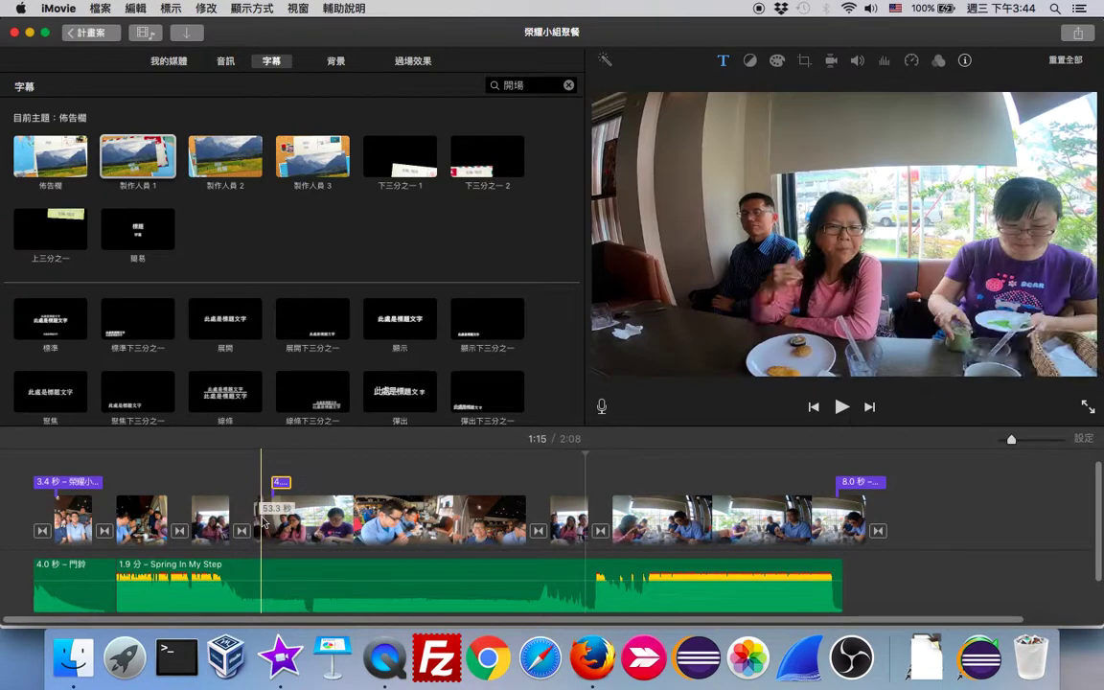
Play the fourth clip from 0:20 to preview how the new title appears
{"action": "left_click", "coordinate": [265, 523]}
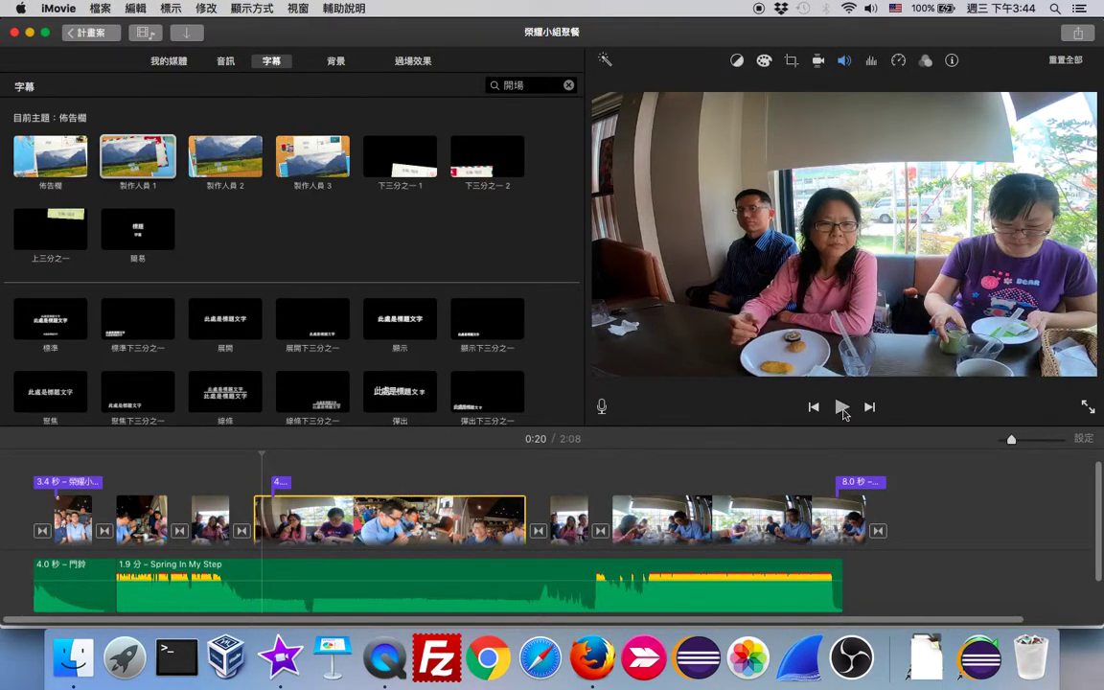
{"action": "left_click", "coordinate": [844, 412]}
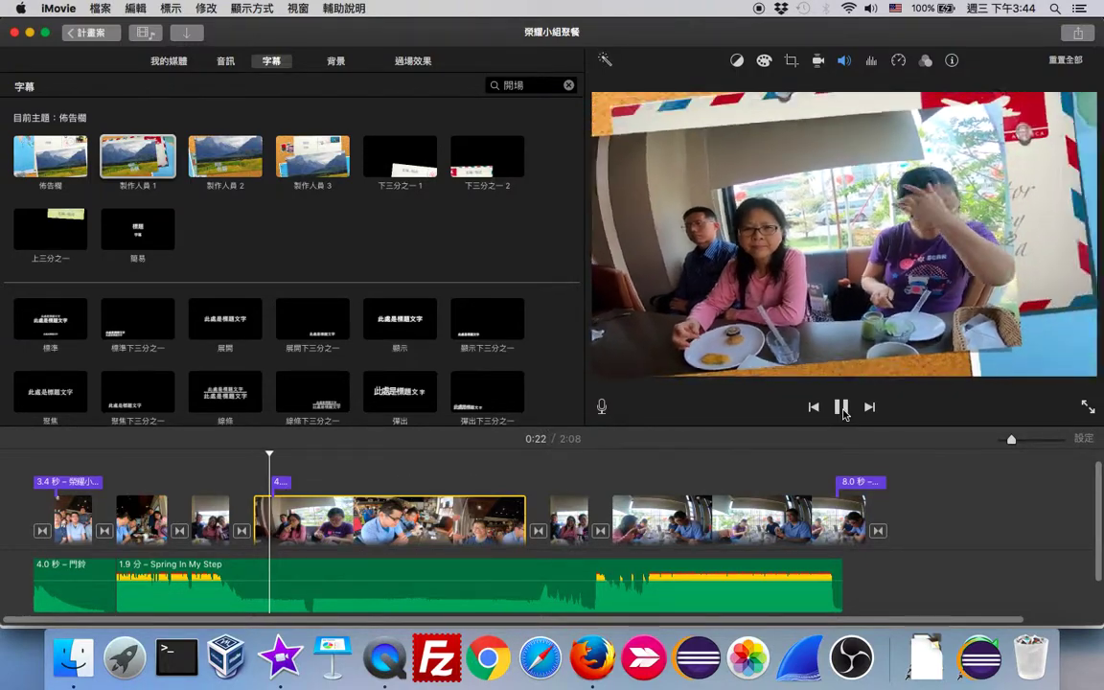
{"action": "left_click", "coordinate": [843, 410]}
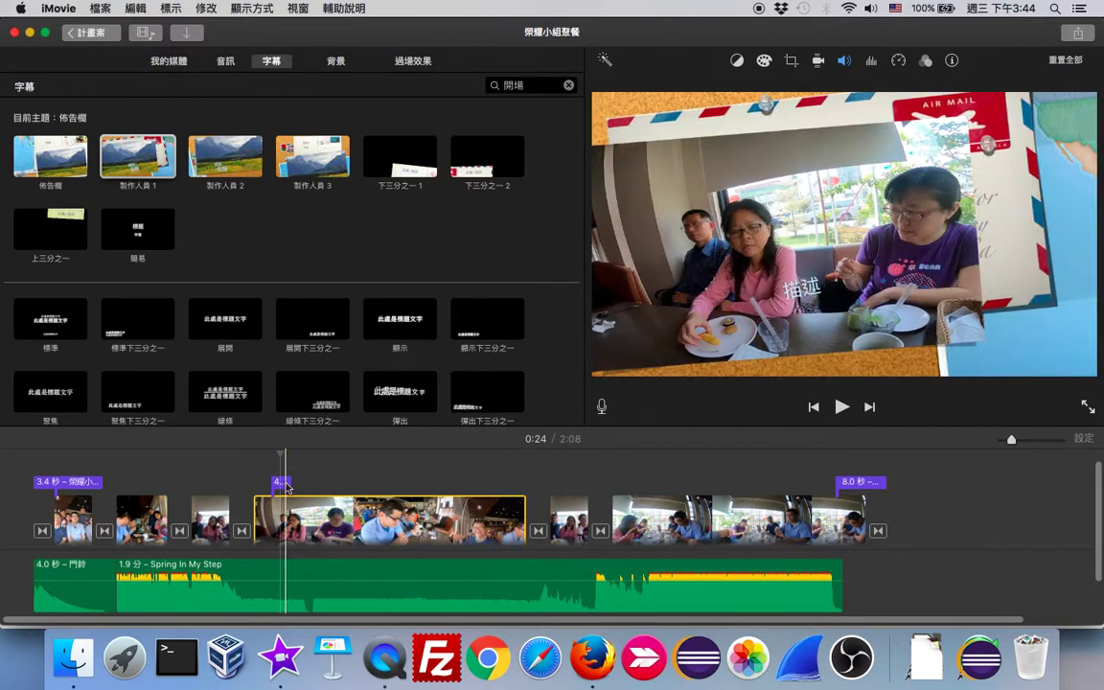
Enter the two diners' given names, separated by a slash, in the name line of the fourth clip's title
{"action": "left_click", "coordinate": [285, 483]}
{"action": "left_click", "coordinate": [822, 362]}
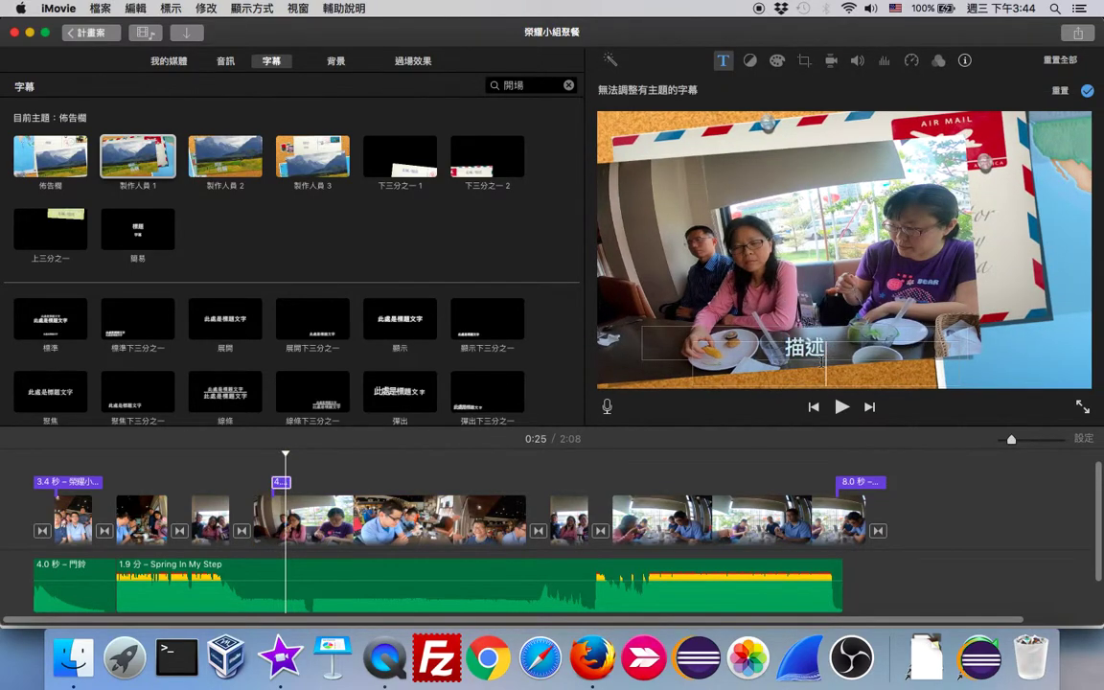
{"action": "key", "text": "Return"}
{"action": "type", "text": "力香"}
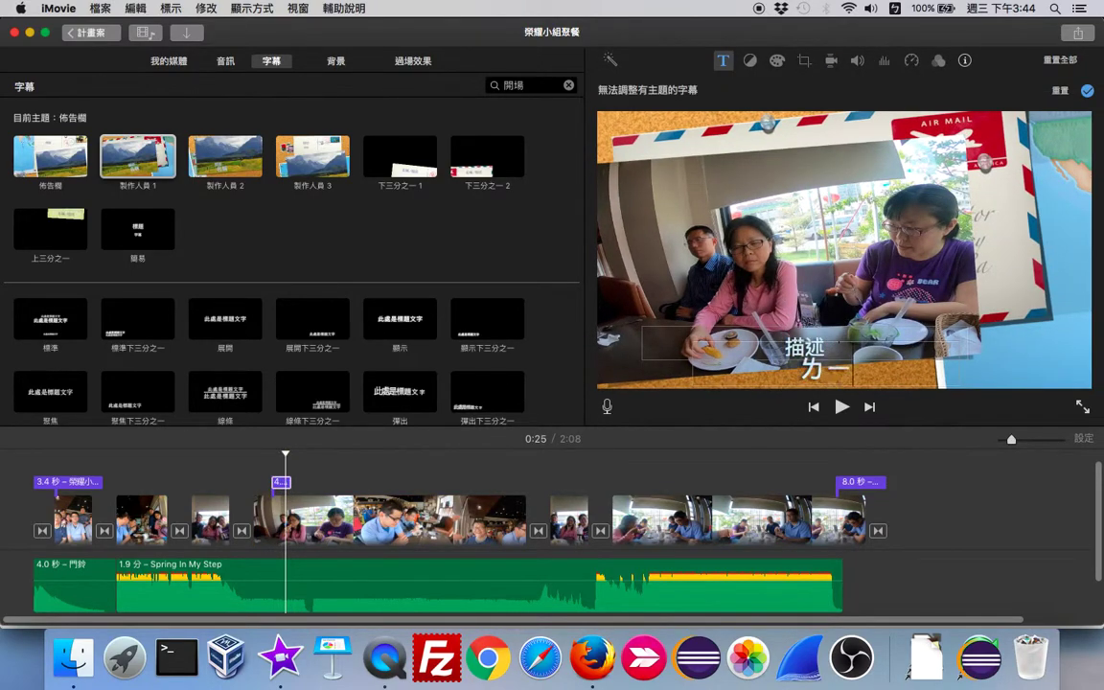
{"action": "key", "text": "Down"}
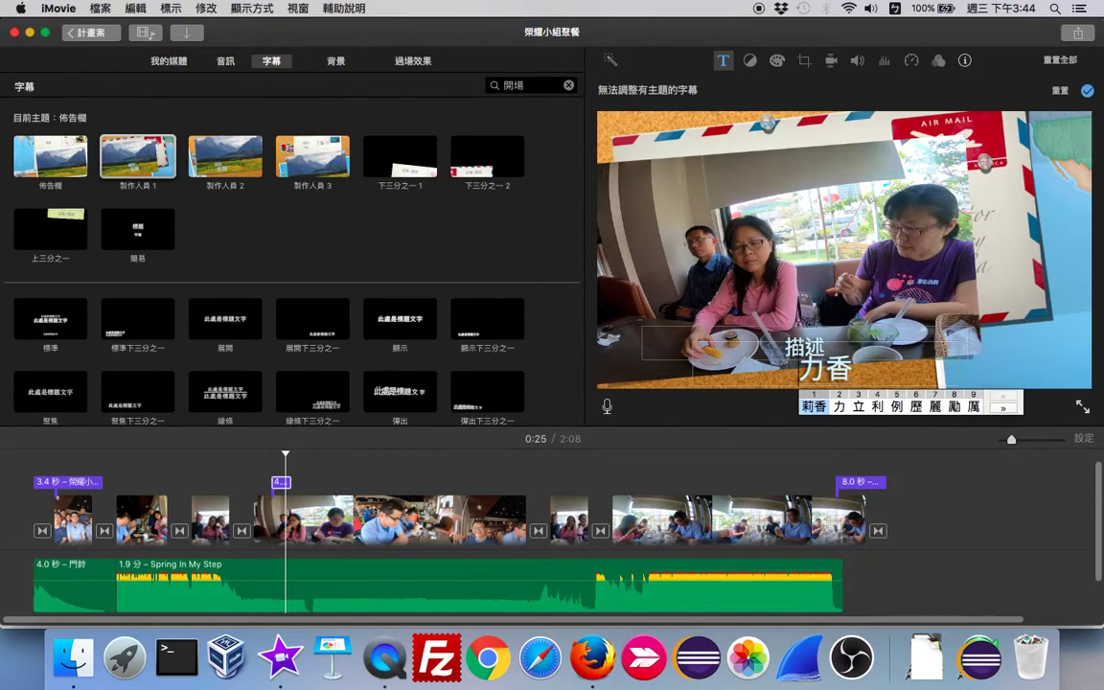
{"action": "key", "text": "Return"}
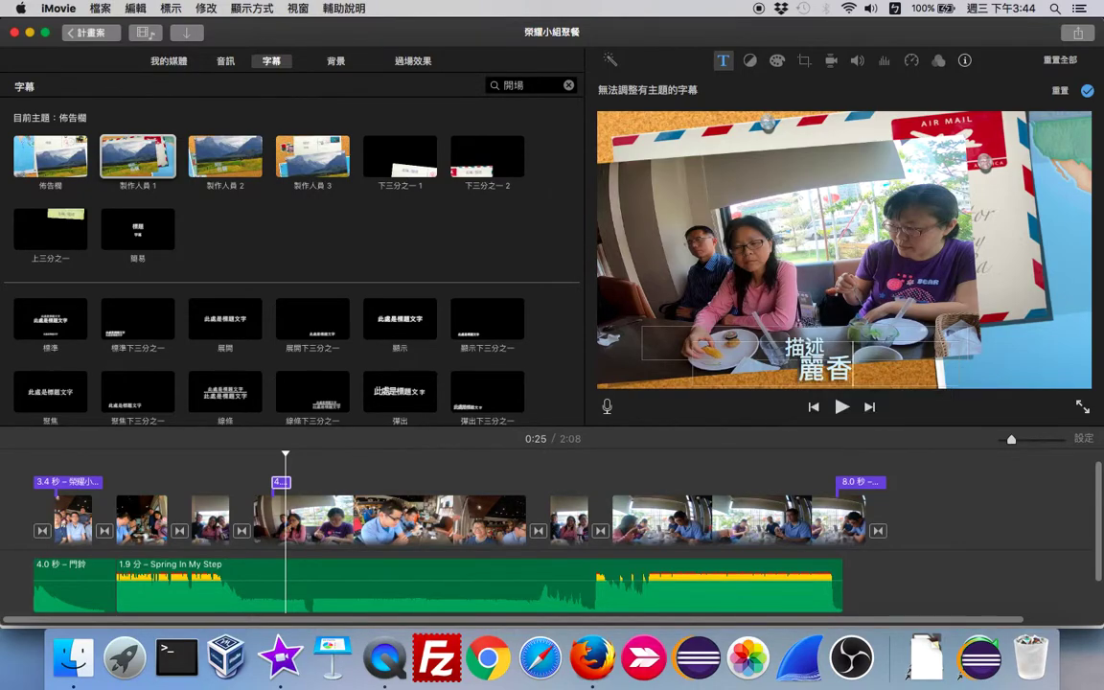
{"action": "type", "text": "/ 配文"}
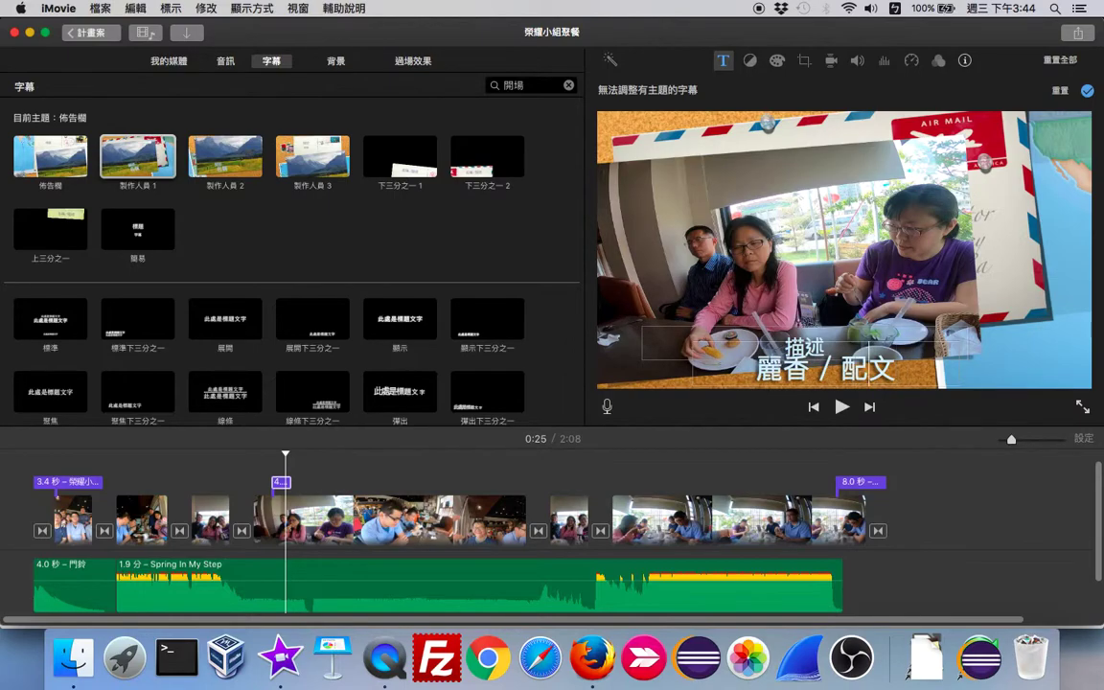
Correct the characters of the second name in the title and remove the "描述" placeholder line
{"action": "key", "text": "Left"}
{"action": "key", "text": "Left"}
{"action": "key", "text": "Down"}
{"action": "key", "text": "Return"}
{"action": "key", "text": "Down"}
{"action": "key", "text": "Right"}
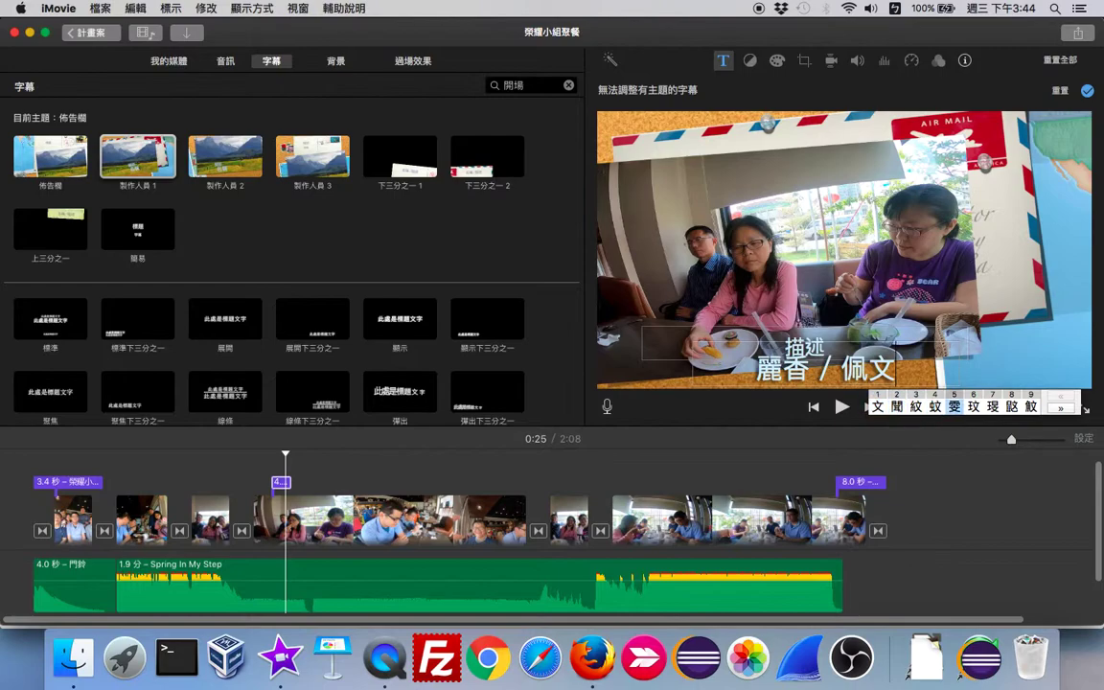
{"action": "key", "text": "Return"}
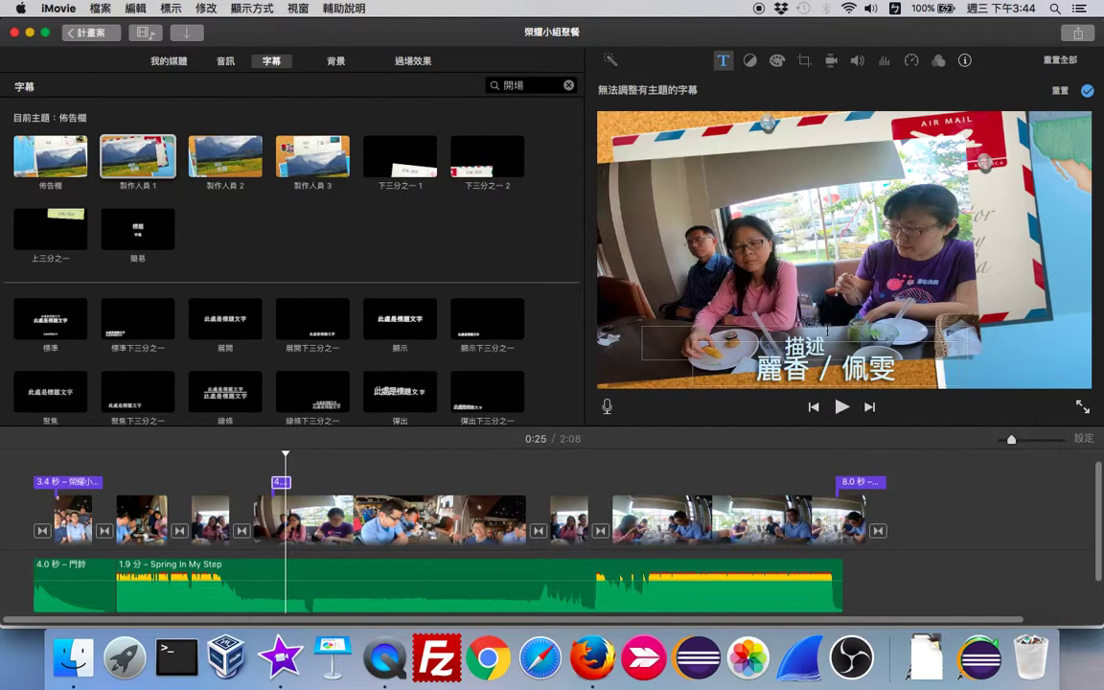
{"action": "key", "text": "Escape"}
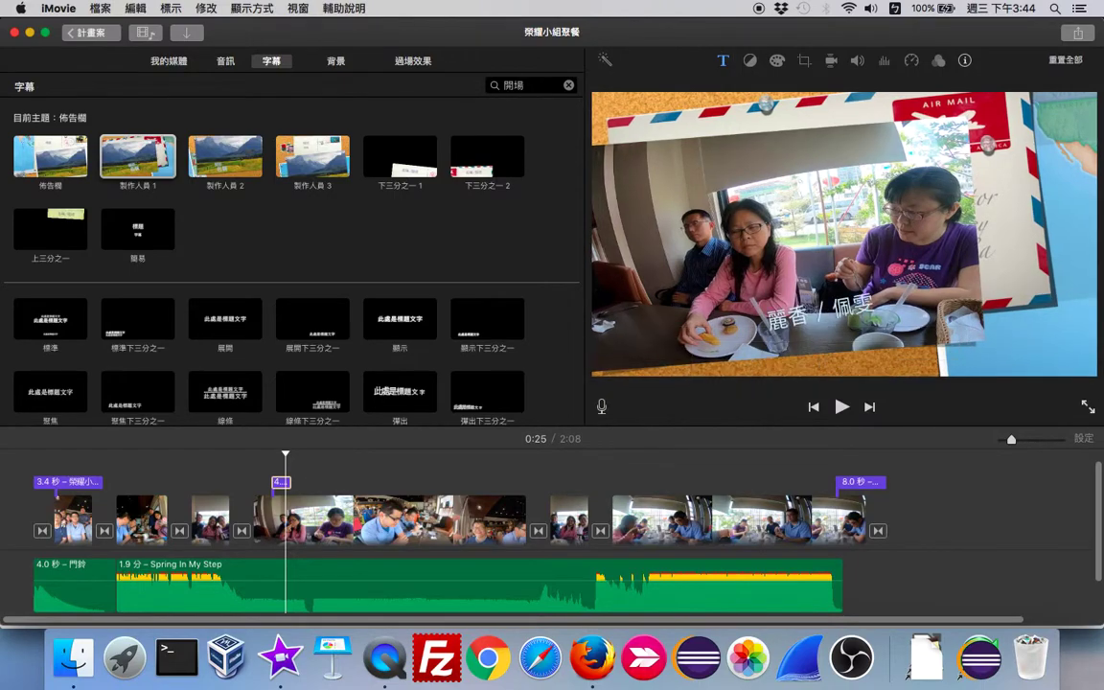
Play the fourth clip from just before its name title to preview the caption
{"action": "left_click", "coordinate": [534, 469]}
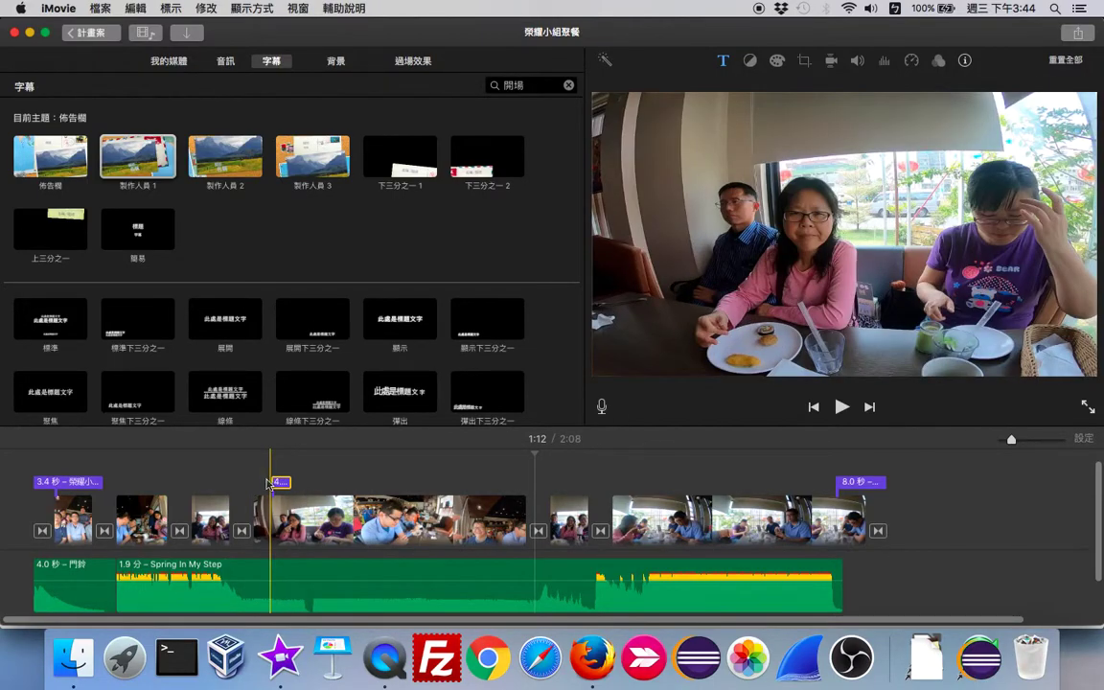
{"action": "left_click", "coordinate": [263, 482]}
{"action": "left_click", "coordinate": [841, 406]}
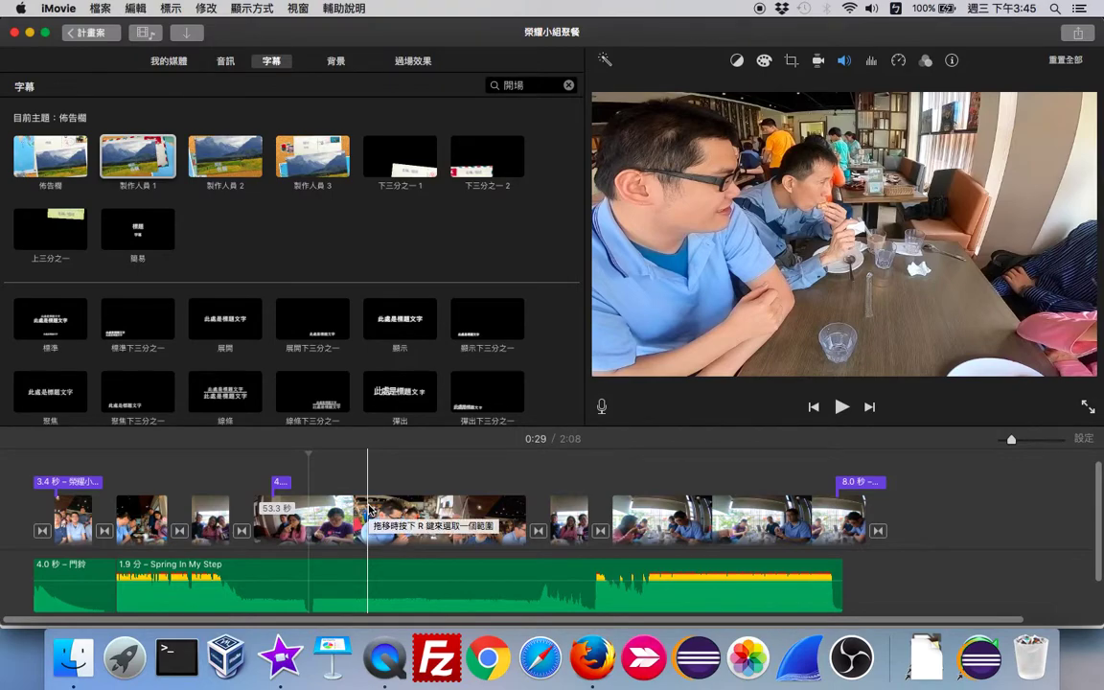
Add a second "製作人員 1" title to the fourth clip where the two men in light blue shirts appear
{"action": "left_click", "coordinate": [369, 510]}
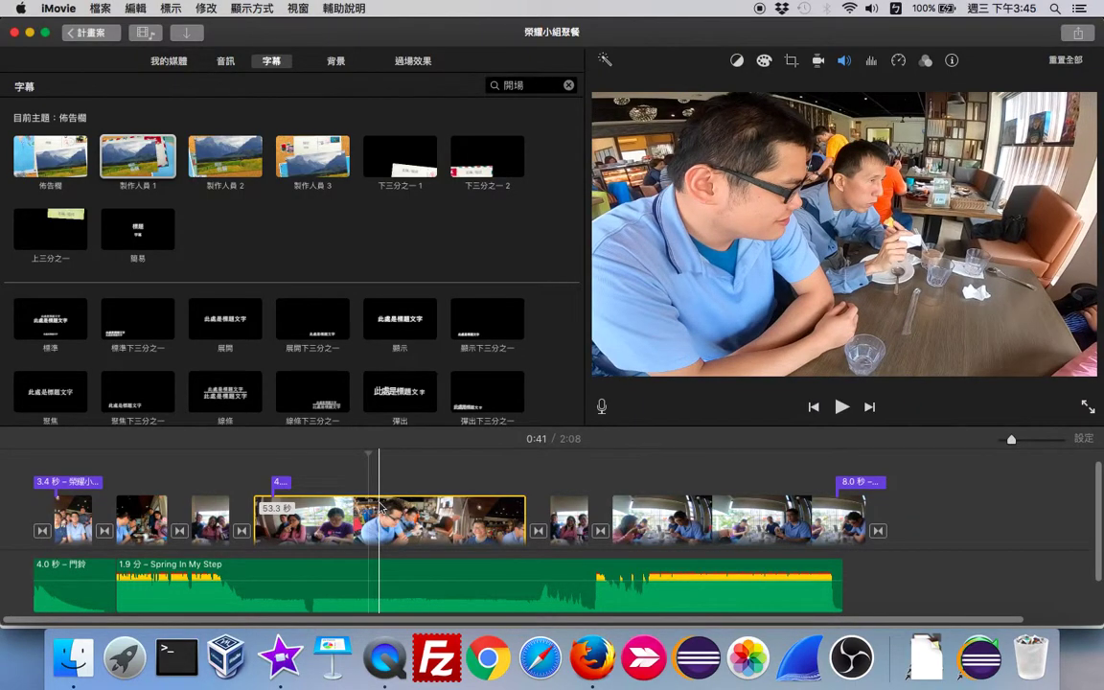
{"action": "key", "text": "space"}
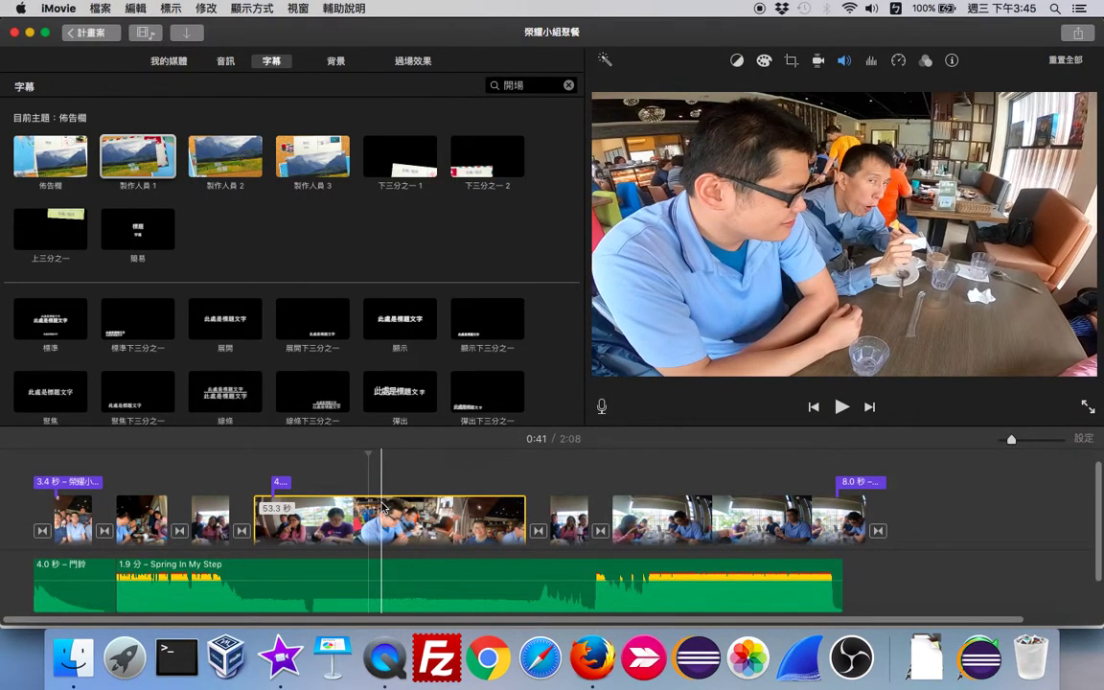
{"action": "double_click", "coordinate": [159, 168]}
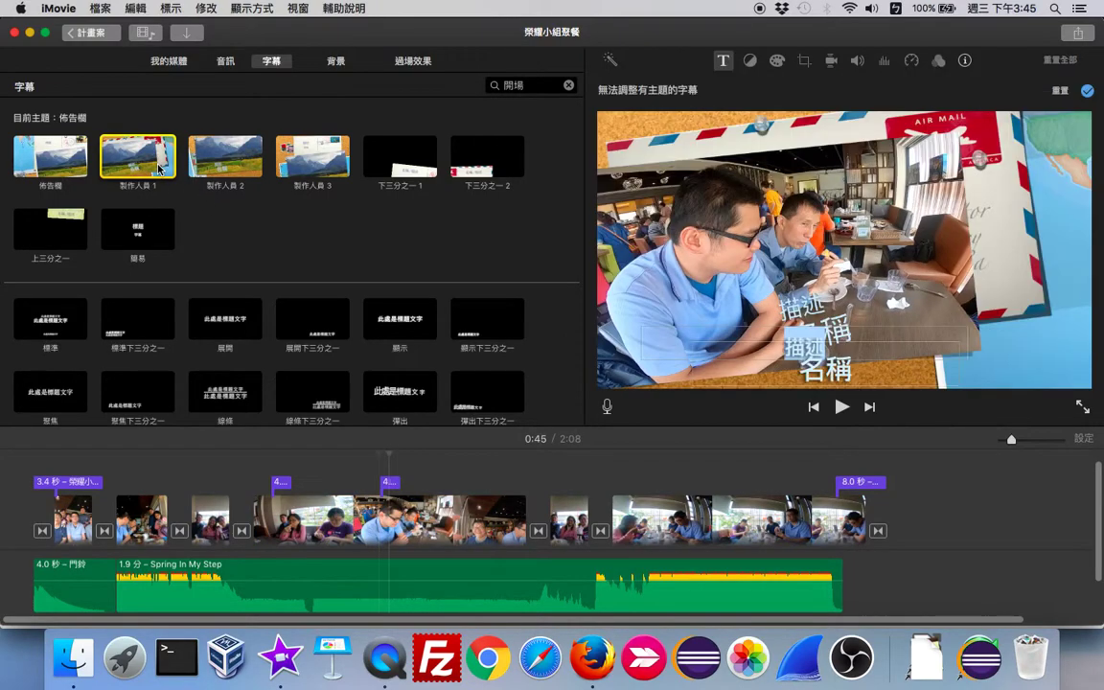
Play the fourth clip from 0:40 to preview the second title with its placeholder text
{"action": "left_click", "coordinate": [365, 492]}
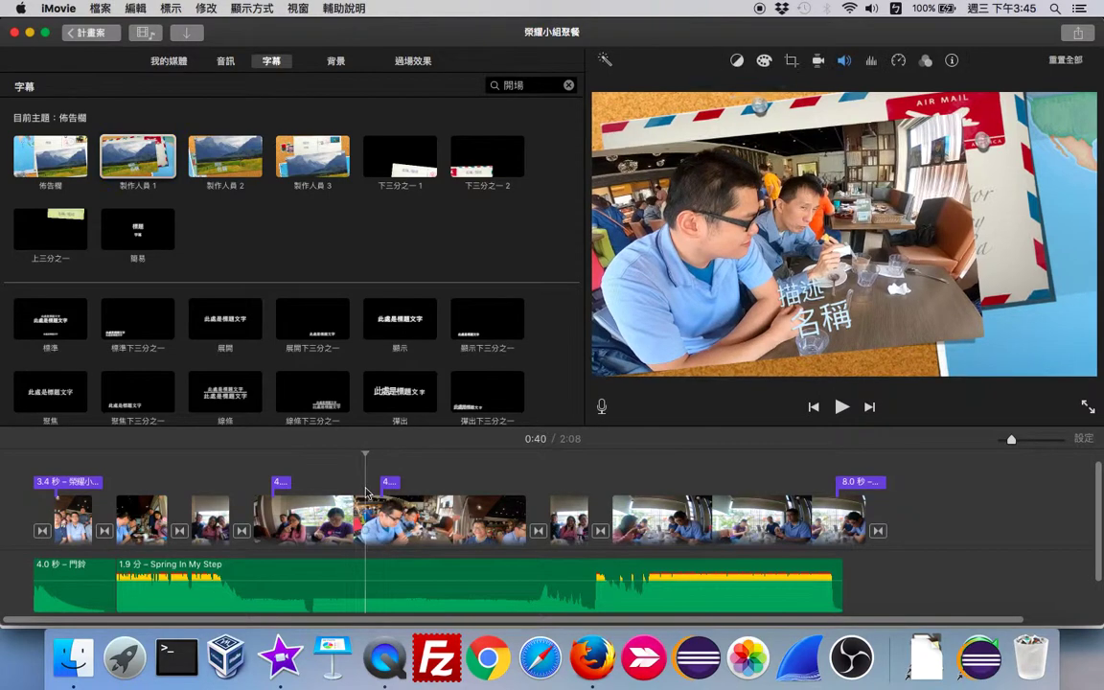
{"action": "left_click", "coordinate": [842, 406]}
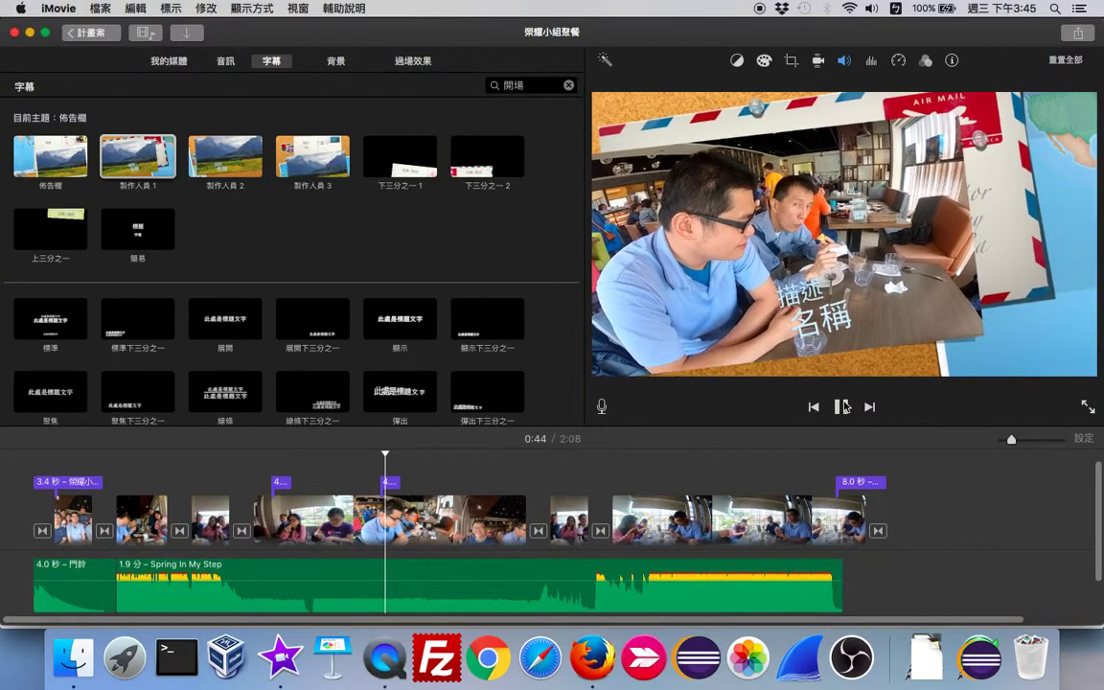
{"action": "left_click", "coordinate": [842, 407]}
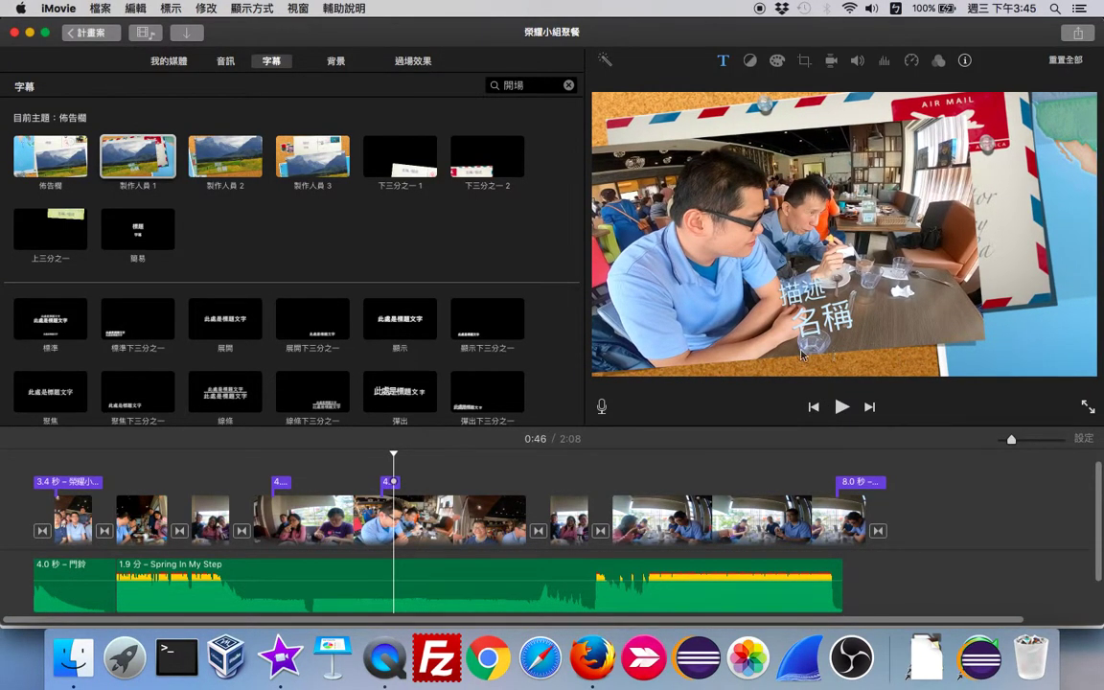
Open the second title's text for editing and clear its "名稱" placeholder
{"action": "left_click", "coordinate": [370, 517]}
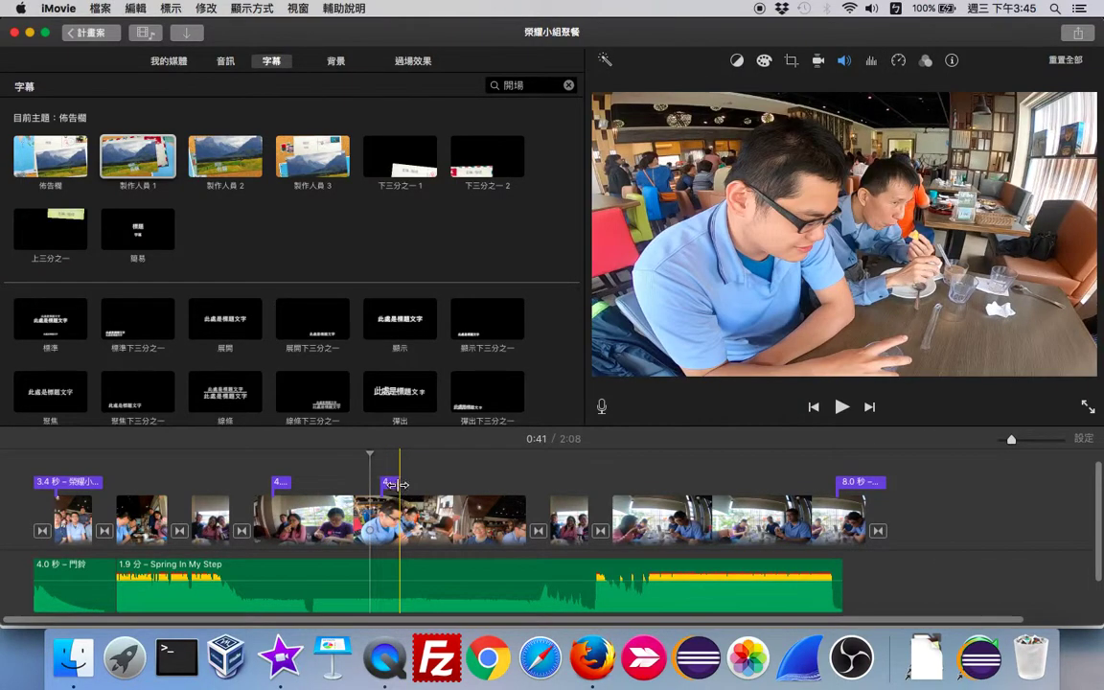
{"action": "left_click", "coordinate": [396, 484]}
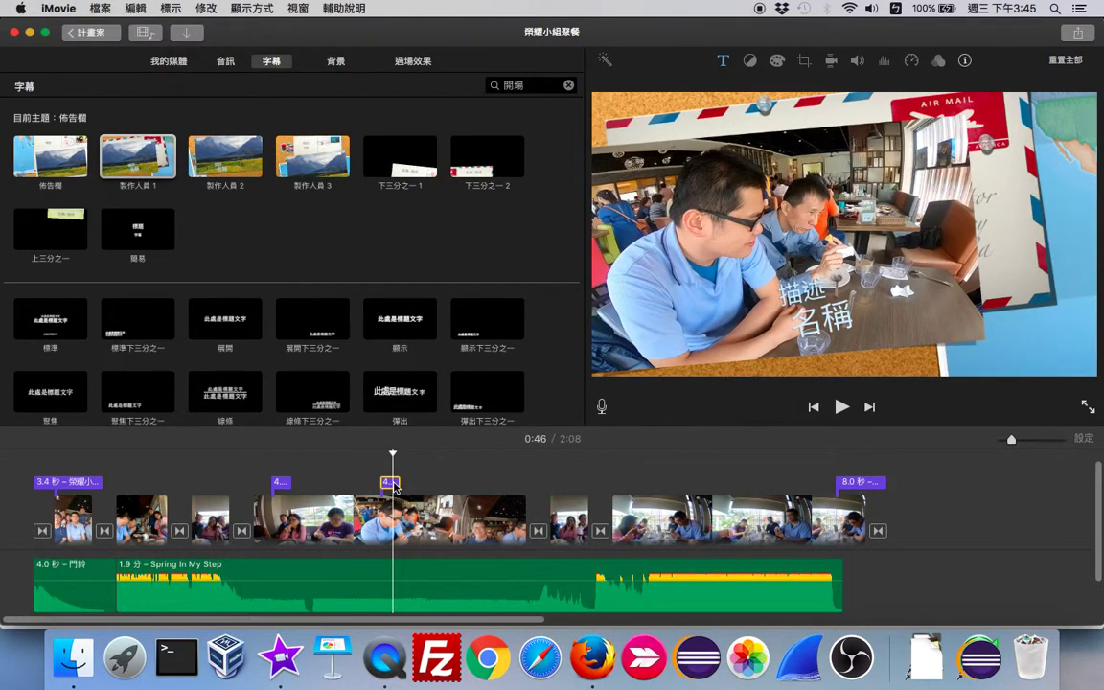
{"action": "left_click", "coordinate": [819, 290]}
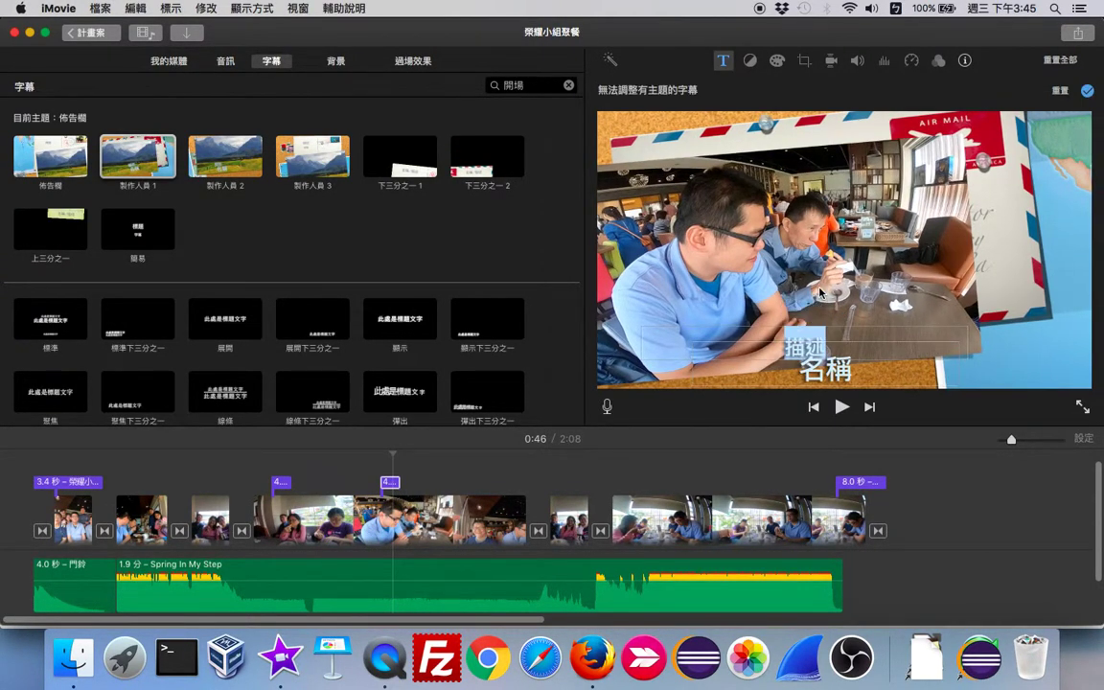
{"action": "left_click", "coordinate": [829, 347]}
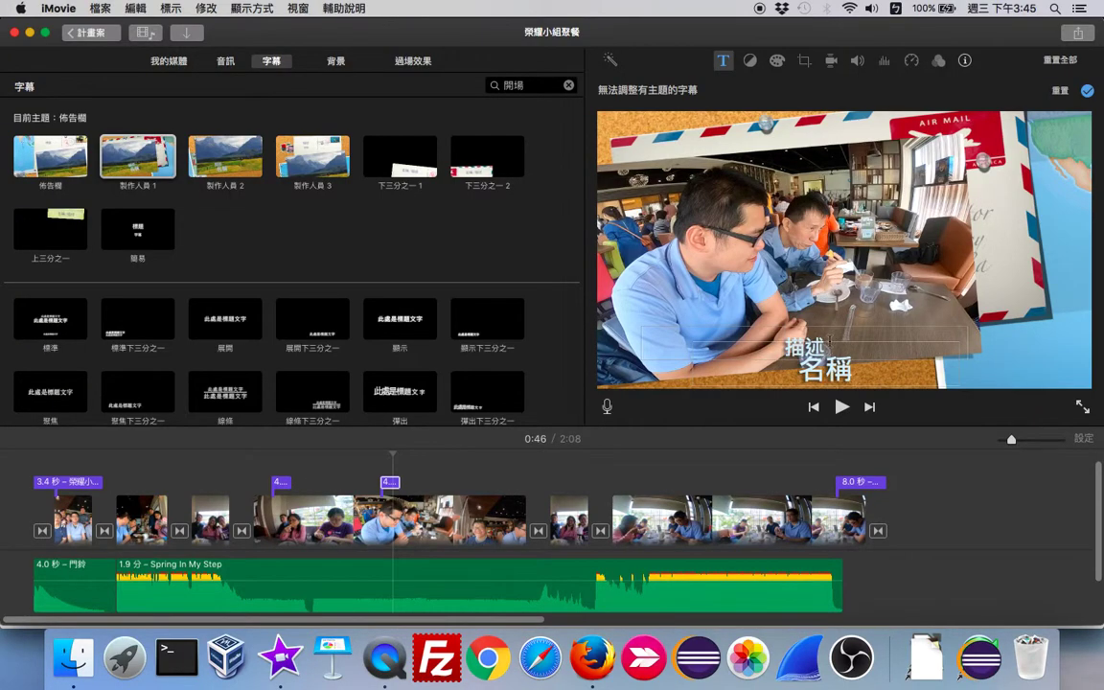
{"action": "key", "text": "BackSpace"}
{"action": "key", "text": "BackSpace"}
{"action": "key", "text": "ctrl+space"}
{"action": "type", "text": "s/xu"}
{"action": "key", "text": "BackSpace"}
{"action": "key", "text": "BackSpace"}
{"action": "key", "text": "BackSpace"}
{"action": "key", "text": "BackSpace"}
Enter the two men's given names, separated by a slash, in the second title's name line
{"action": "key", "text": "ctrl+space"}
{"action": "type", "text": "政力"}
{"action": "key", "text": "Left"}
{"action": "key", "text": "Down"}
{"action": "key", "text": "Return"}
{"action": "type", "text": "/"}
{"action": "key", "text": "ctrl+space"}
{"action": "type", "text": "主明"}
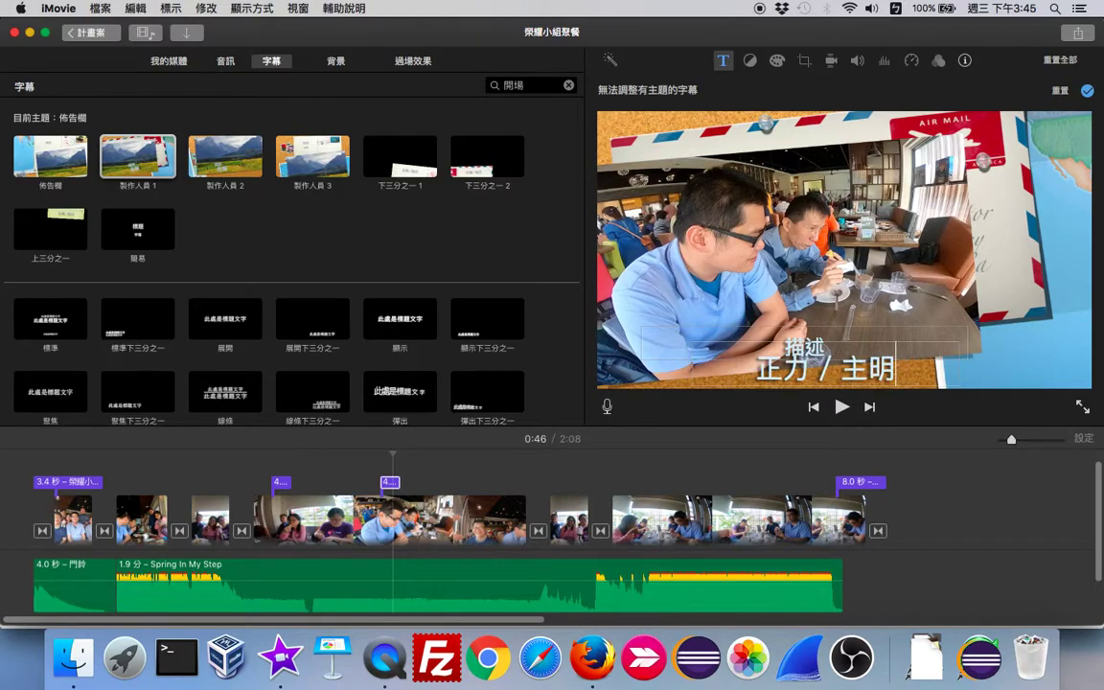
Replace the second title's "描述" placeholder with "組員" and play the title back
{"action": "key", "text": "super+a"}
{"action": "left_click", "coordinate": [872, 336]}
{"action": "key", "text": "Escape"}
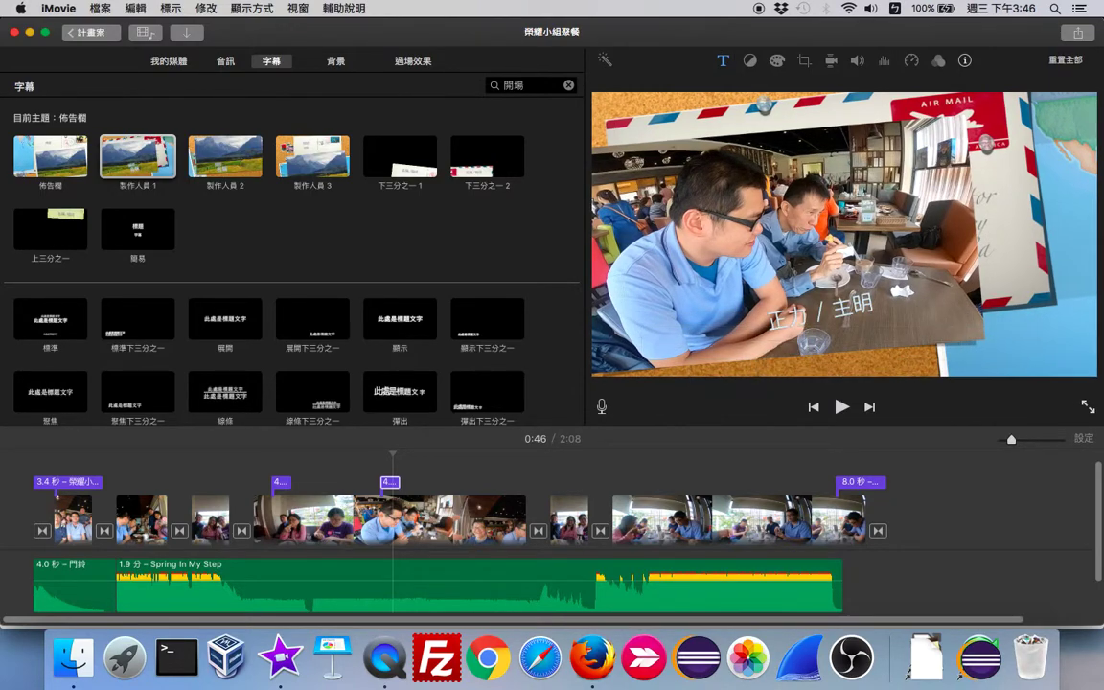
{"action": "left_click", "coordinate": [821, 326]}
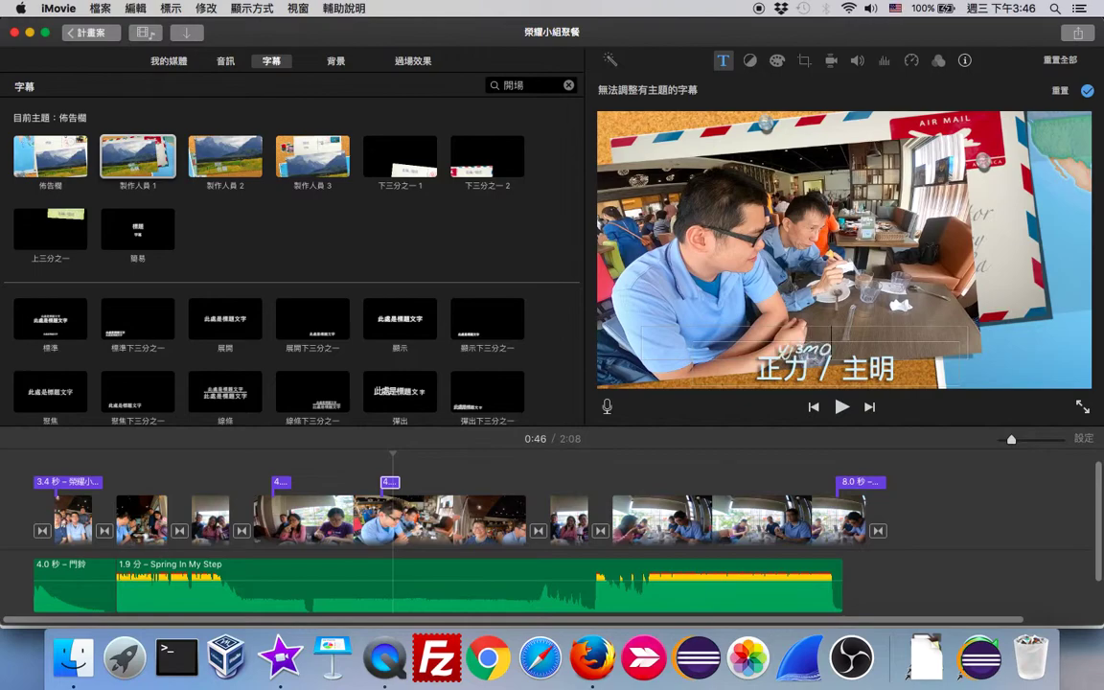
{"action": "type", "text": "組員"}
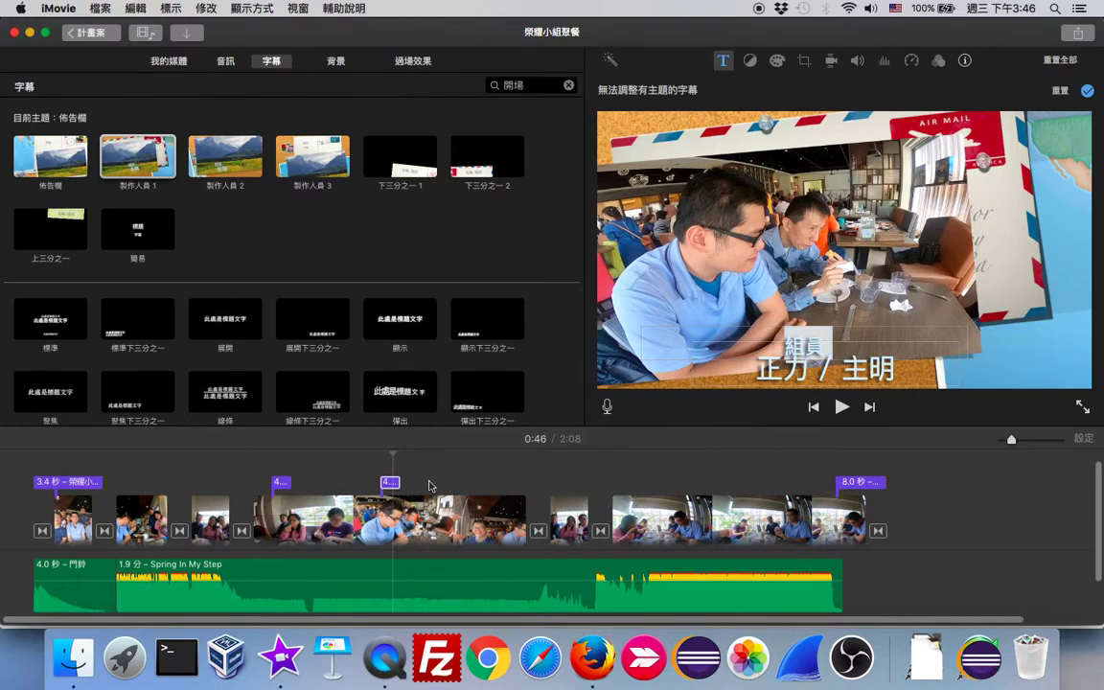
{"action": "left_click", "coordinate": [362, 487]}
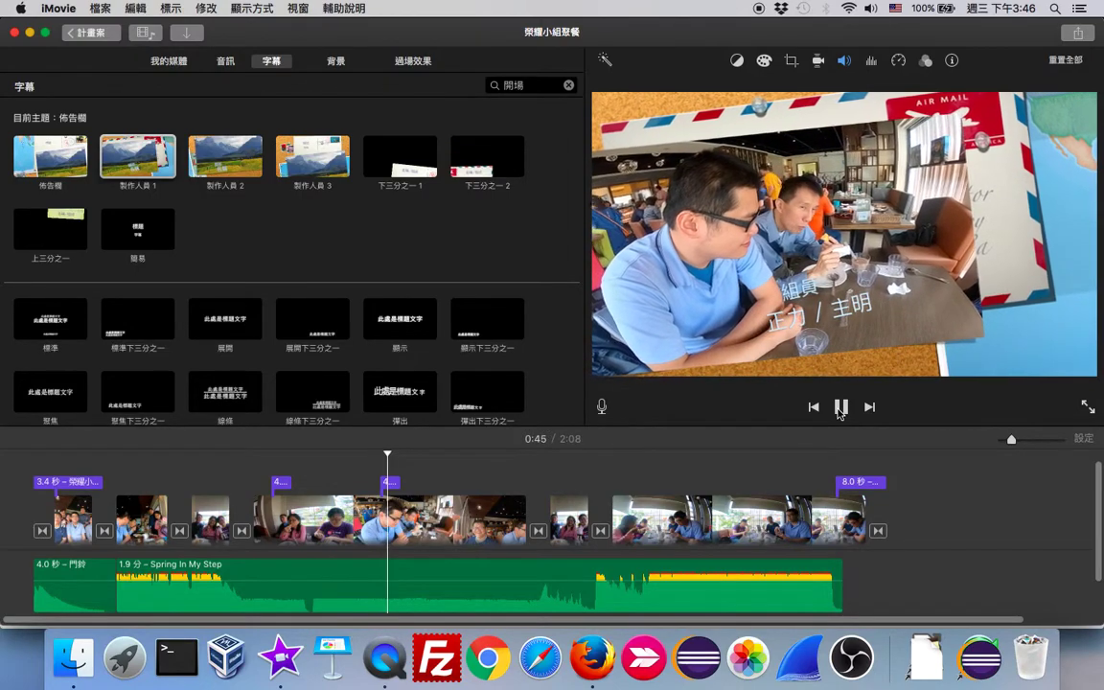
{"action": "left_click", "coordinate": [840, 408]}
Enter "組員" in the empty description line of the fourth clip's first name title
{"action": "left_click", "coordinate": [280, 482]}
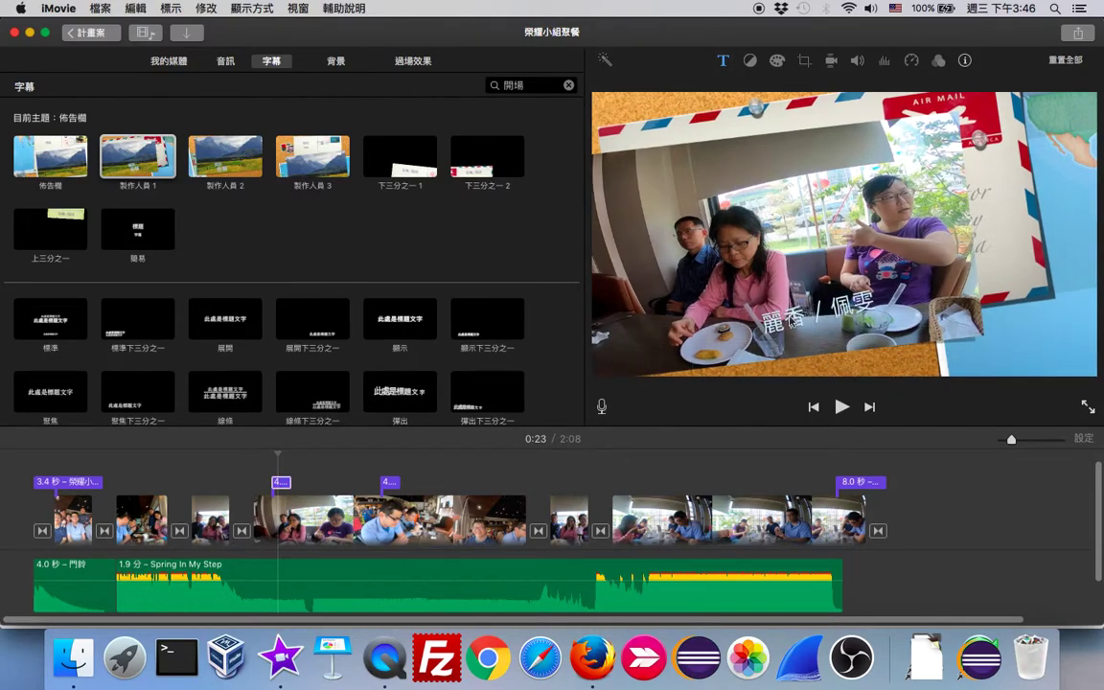
{"action": "left_click", "coordinate": [790, 320]}
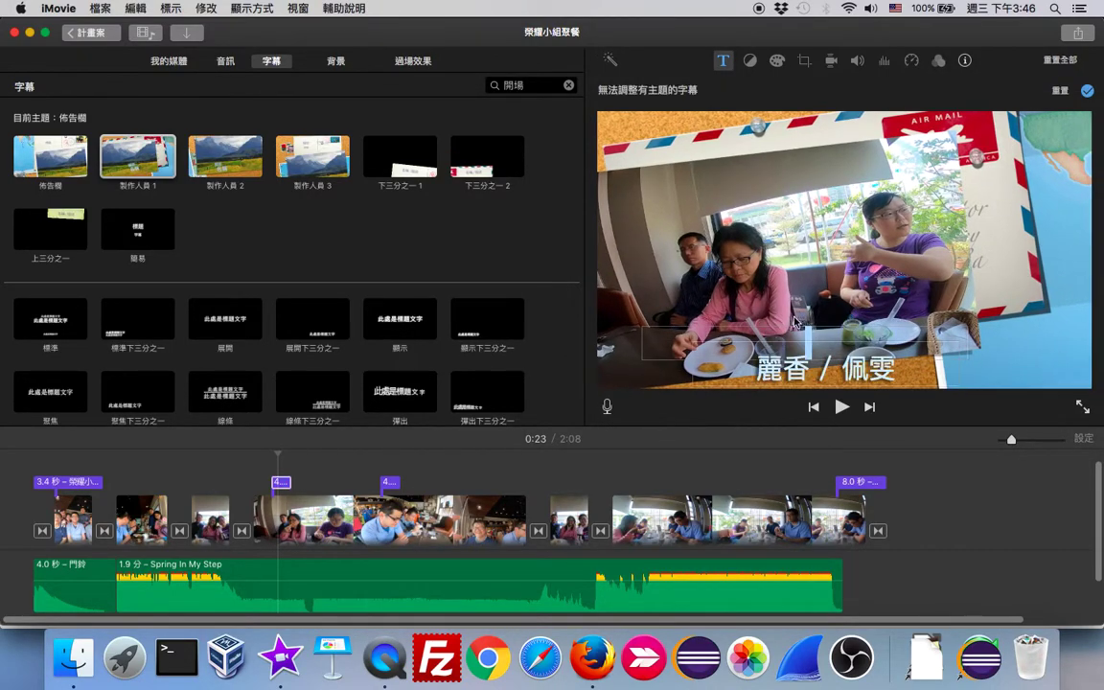
{"action": "type", "text": "組ㄩㄢˊ"}
{"action": "key", "text": "ctrl+space"}
{"action": "key", "text": "super+a"}
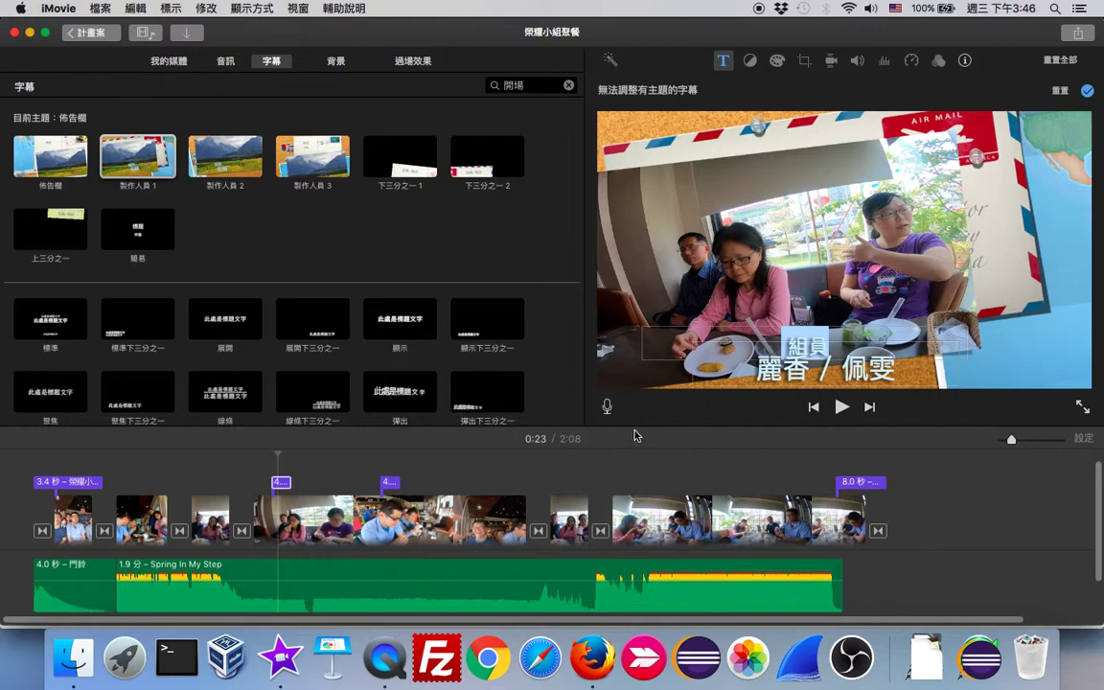
{"action": "key", "text": "Right"}
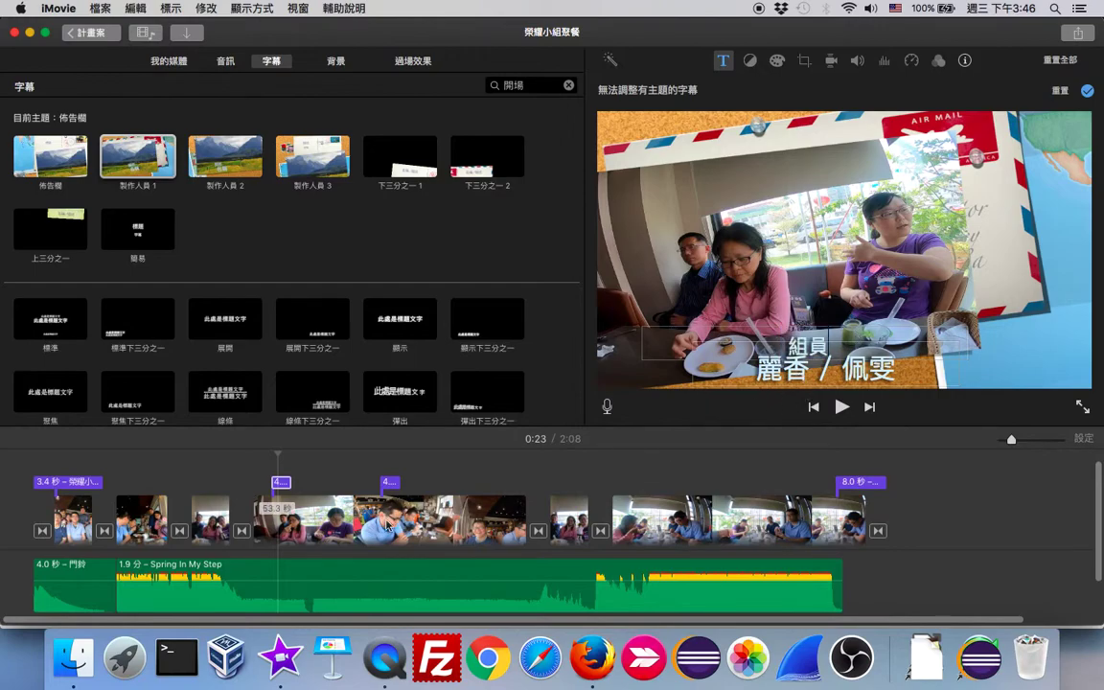
Add a third "製作人員 1" title to the fourth clip at 1:03, where the man making a V sign appears
{"action": "left_click", "coordinate": [435, 521]}
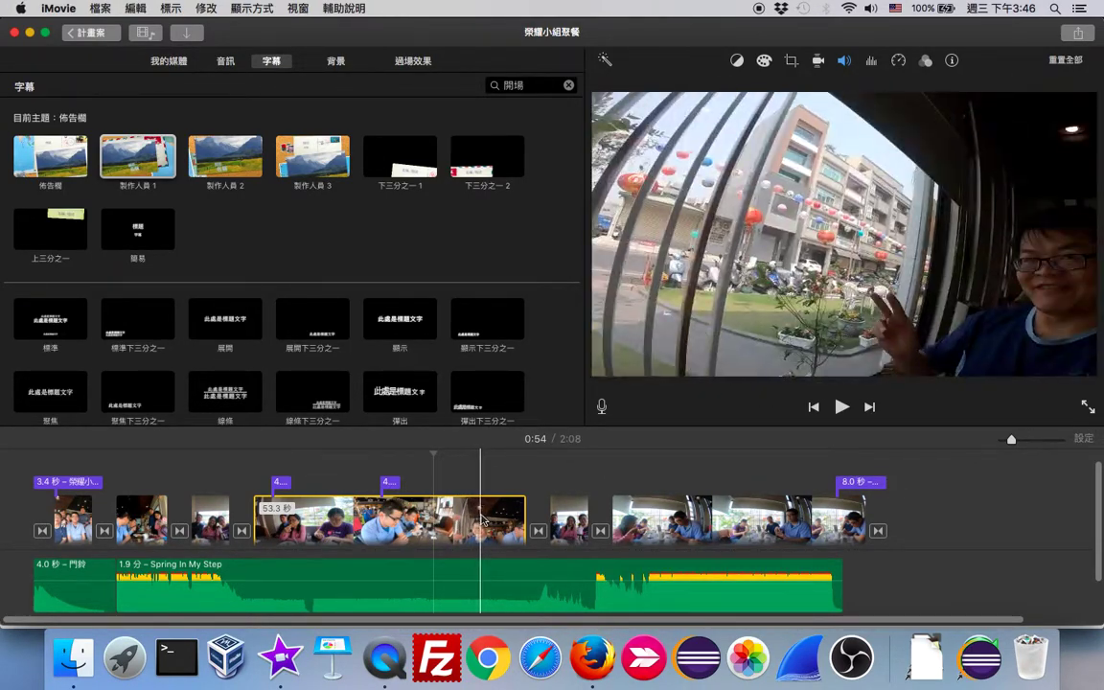
{"action": "left_click", "coordinate": [483, 520]}
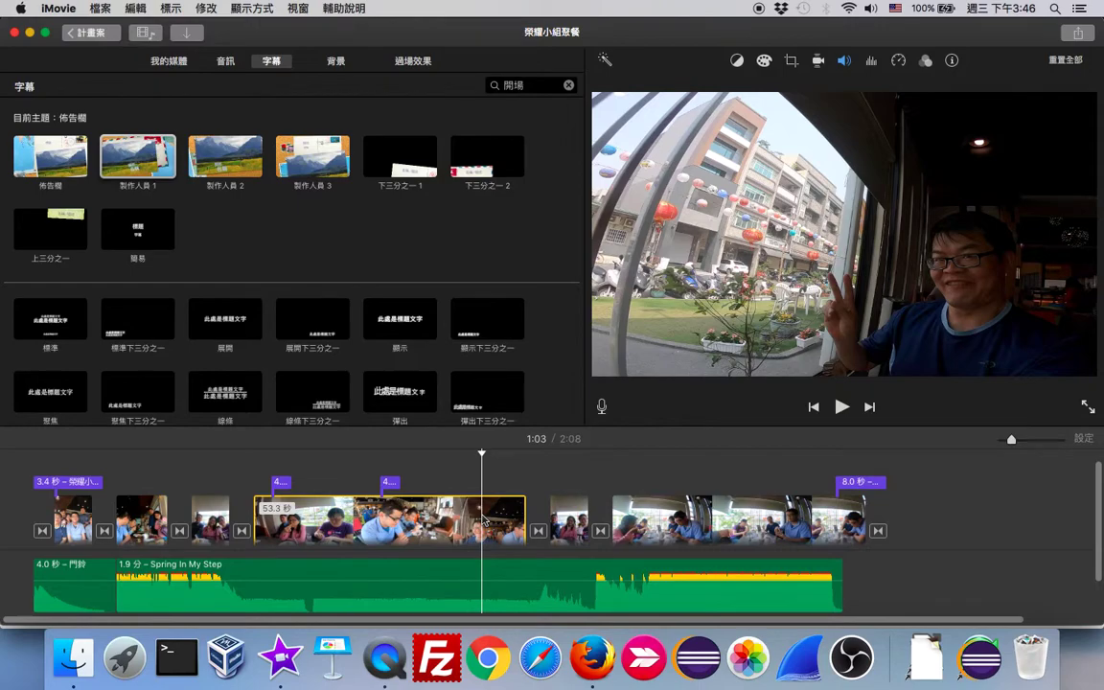
{"action": "left_click", "coordinate": [153, 159]}
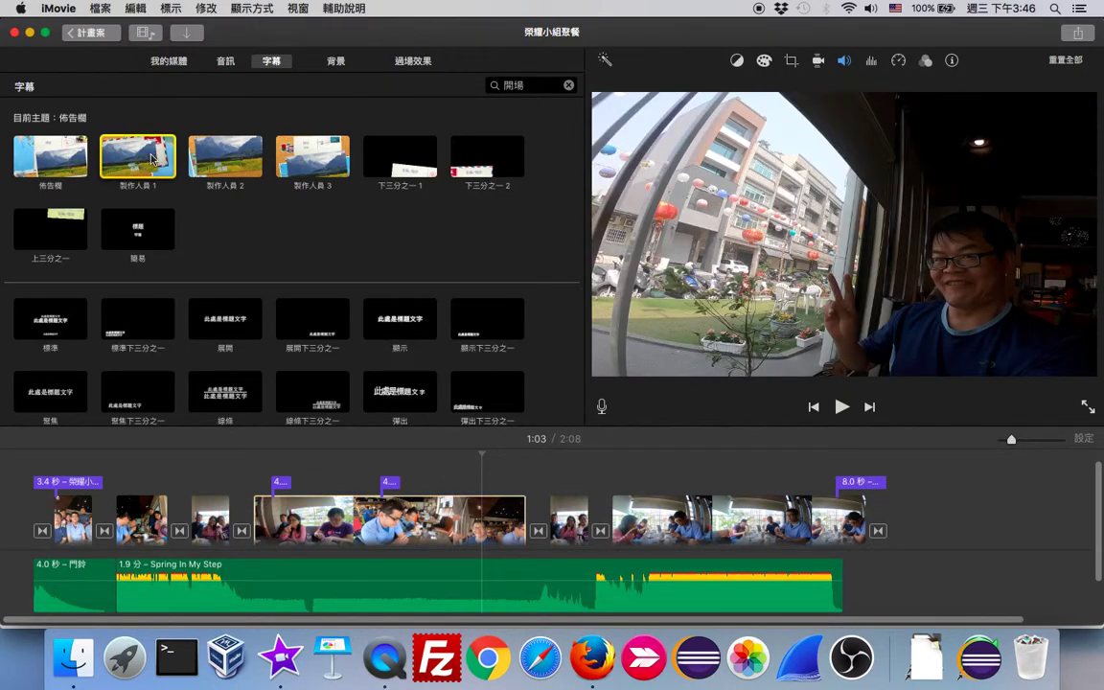
{"action": "double_click", "coordinate": [153, 159]}
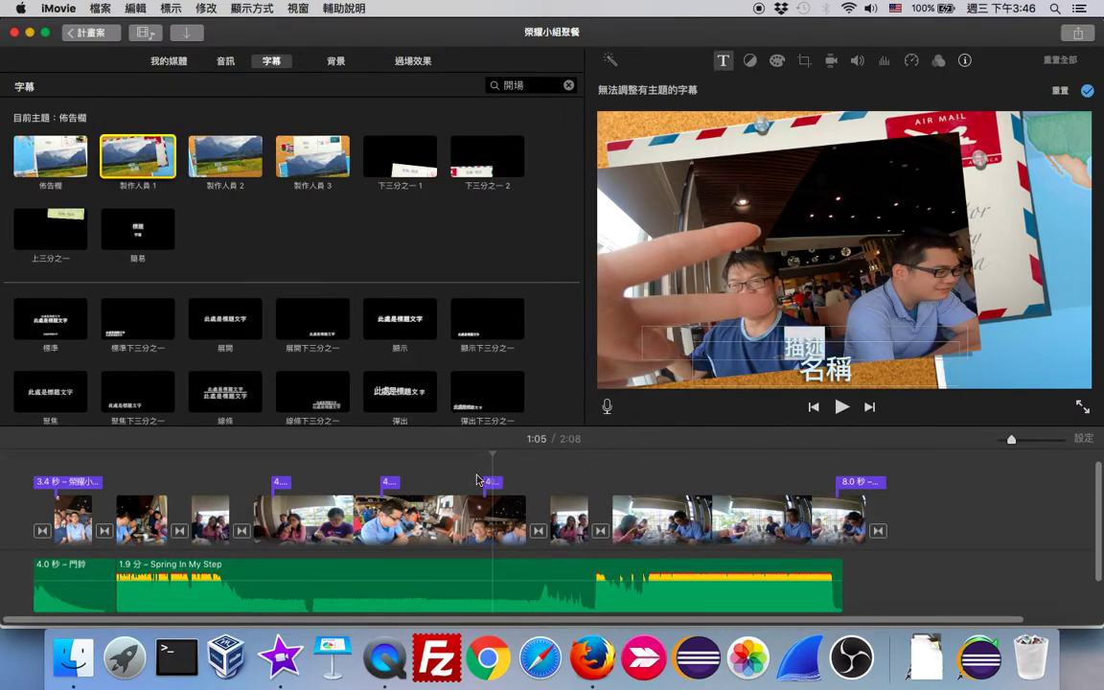
Play the fourth clip from just before the third title to preview its placeholder text
{"action": "left_click", "coordinate": [476, 477]}
{"action": "left_click", "coordinate": [850, 413]}
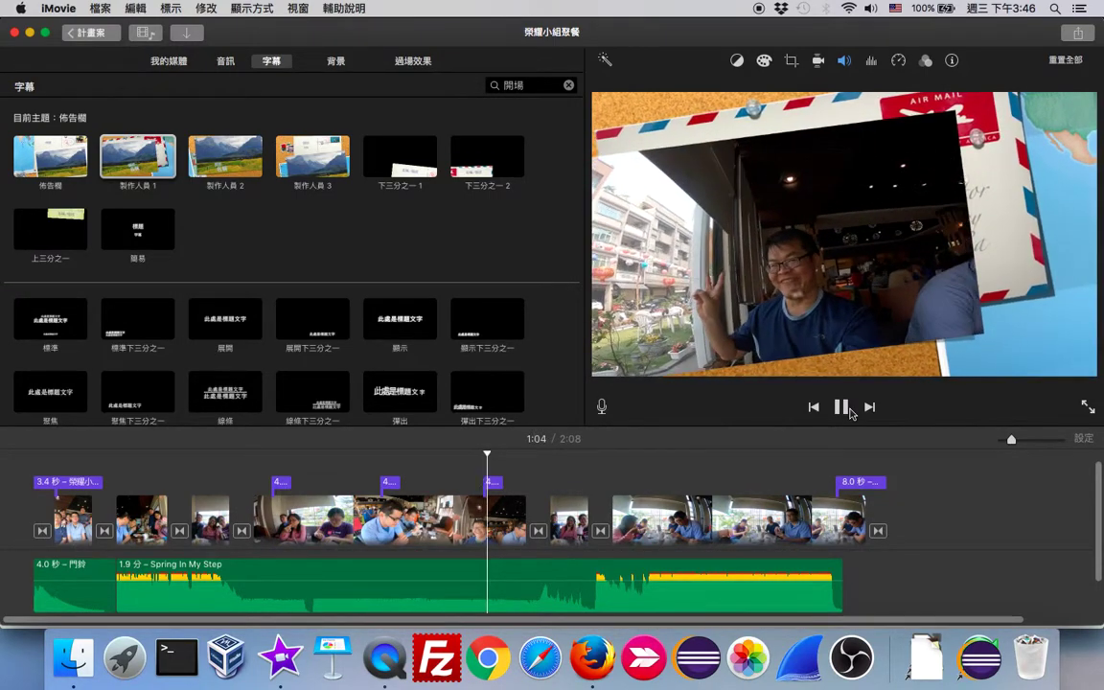
{"action": "left_click", "coordinate": [850, 414]}
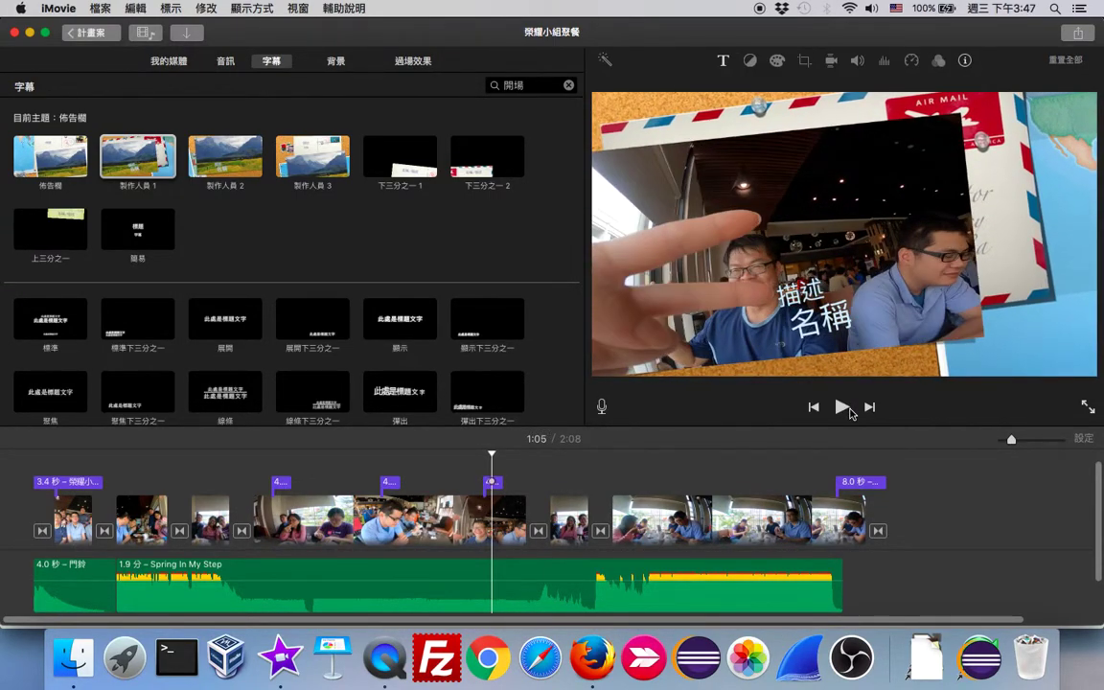
Replace the third title's "描述" placeholder with "小組長"
{"action": "double_click", "coordinate": [796, 291]}
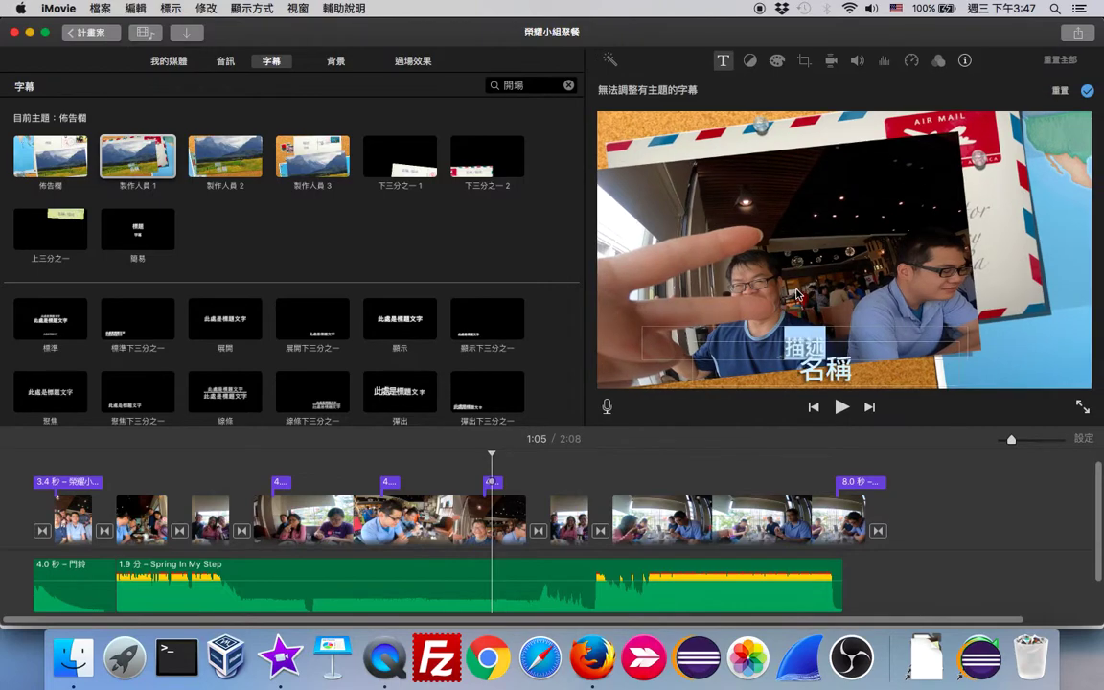
{"action": "type", "text": "小組ㄓ"}
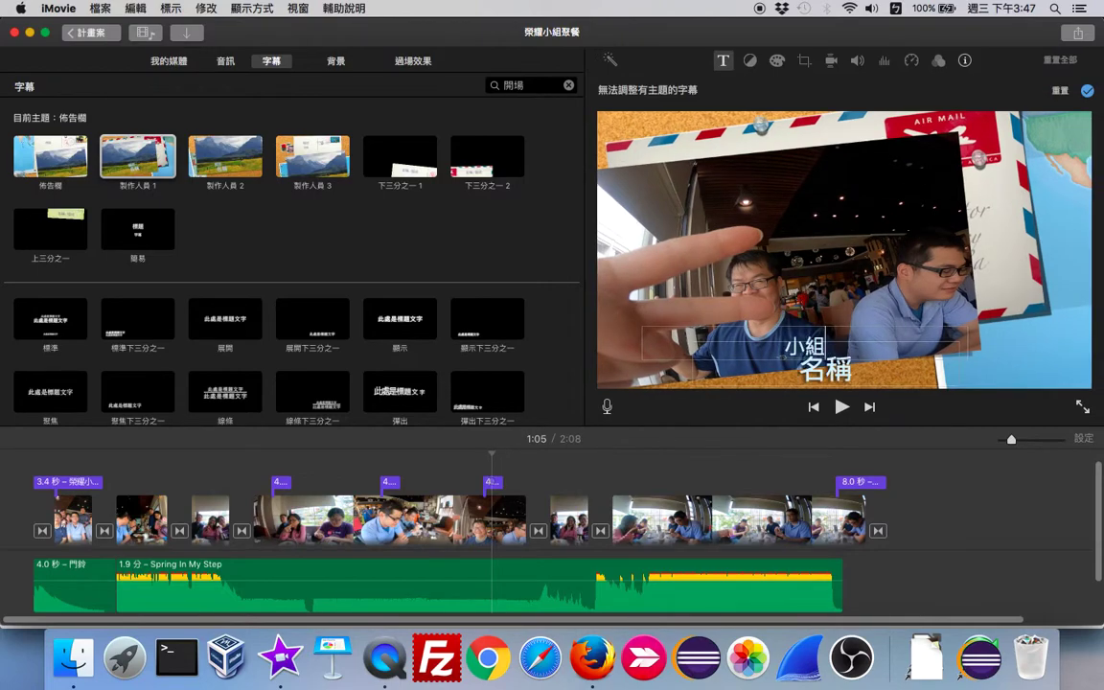
{"action": "key", "text": "super+a"}
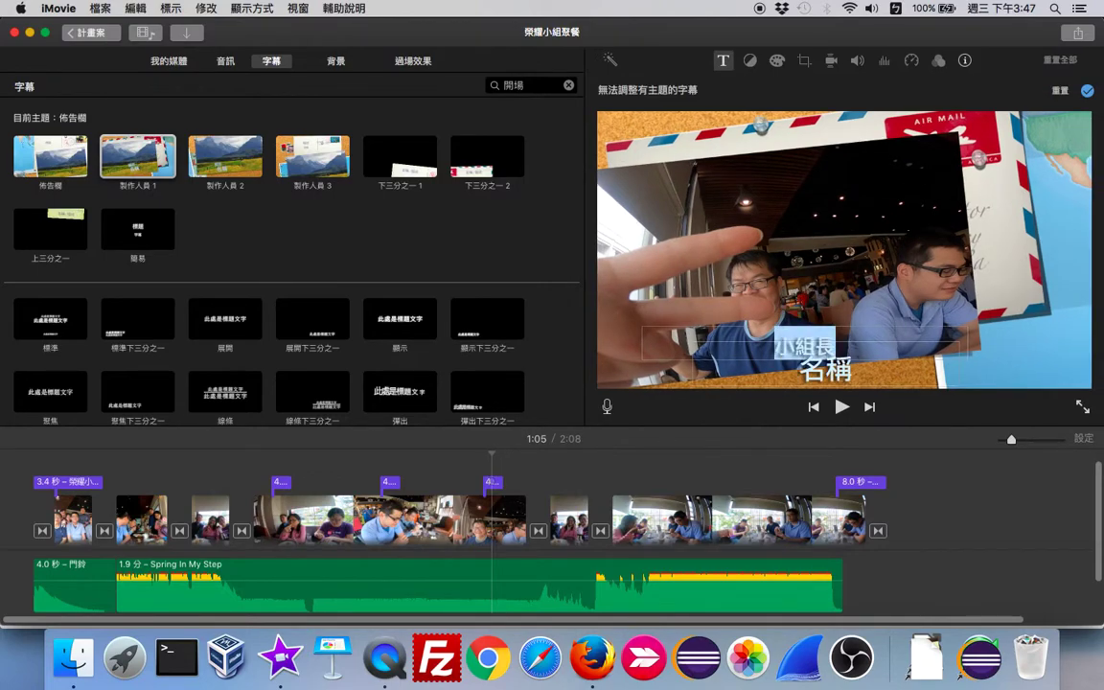
Replace the third title's "名稱" placeholder with the group leader's given name, entered phonetically in Chinese
{"action": "left_click", "coordinate": [855, 372]}
{"action": "key", "text": "BackSpace"}
{"action": "key", "text": "BackSpace"}
{"action": "key", "text": "ctrl+space"}
{"action": "type", "text": "ej"}
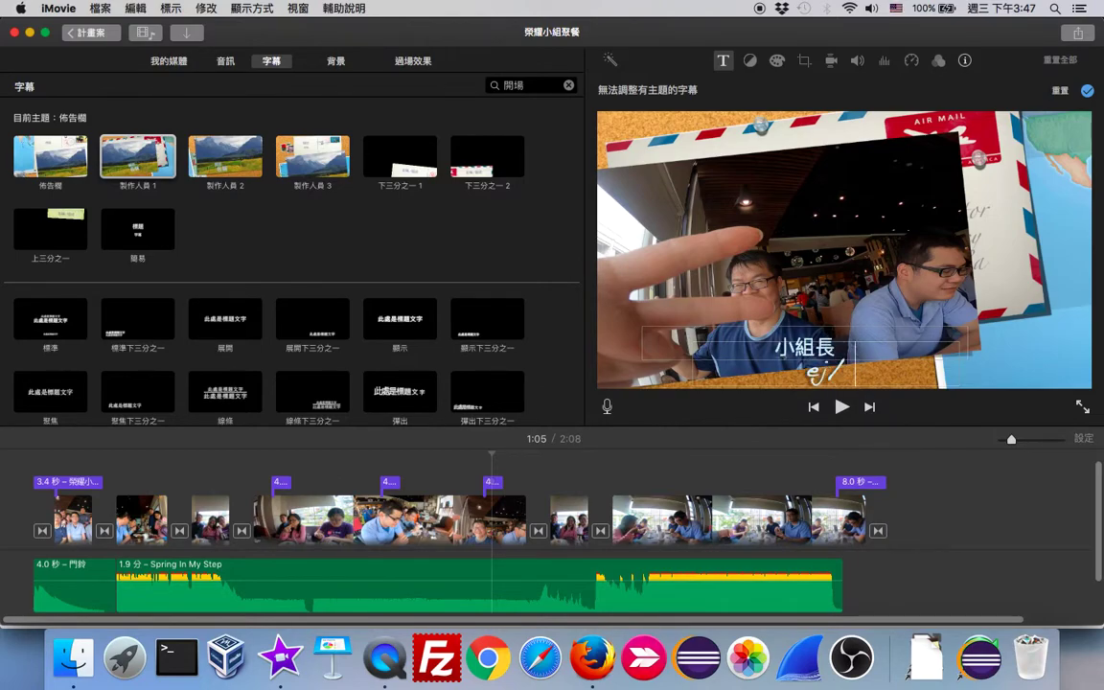
{"action": "key", "text": "BackSpace"}
{"action": "key", "text": "BackSpace"}
{"action": "key", "text": "ctrl+space"}
{"action": "type", "text": "ej/4cl4"}
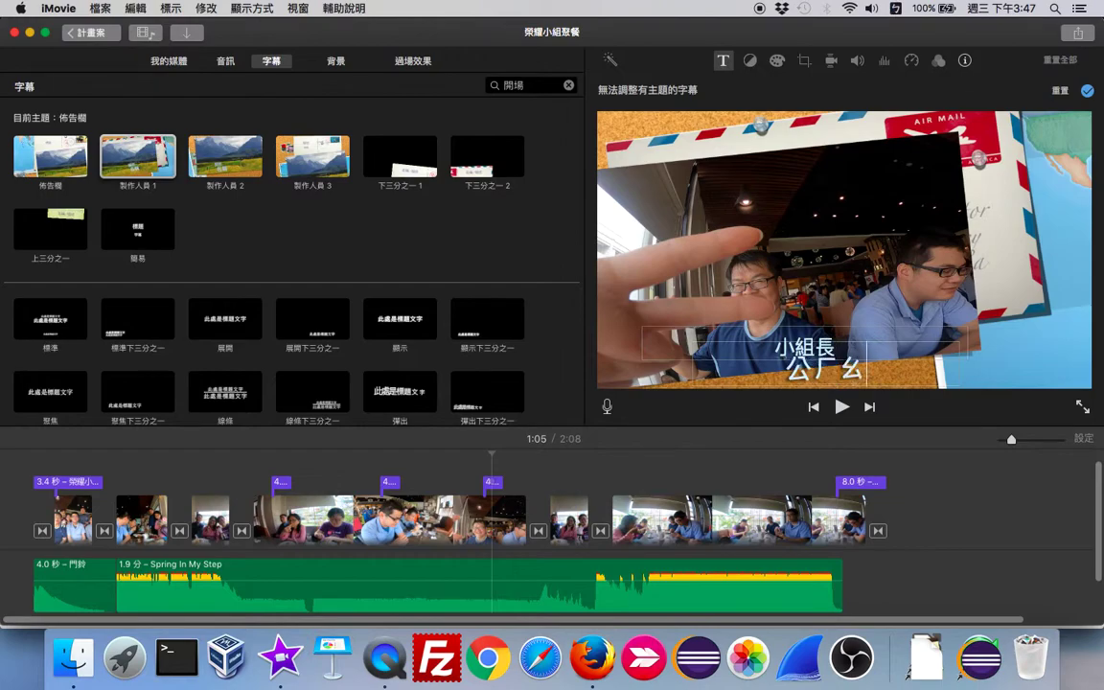
Correct both characters of the group leader's name by choosing the right candidates for each
{"action": "key", "text": "Down"}
{"action": "key", "text": "Right"}
{"action": "key", "text": "Right"}
{"action": "key", "text": "Right"}
{"action": "key", "text": "Right"}
{"action": "key", "text": "Right"}
{"action": "key", "text": "Right"}
{"action": "key", "text": "Right"}
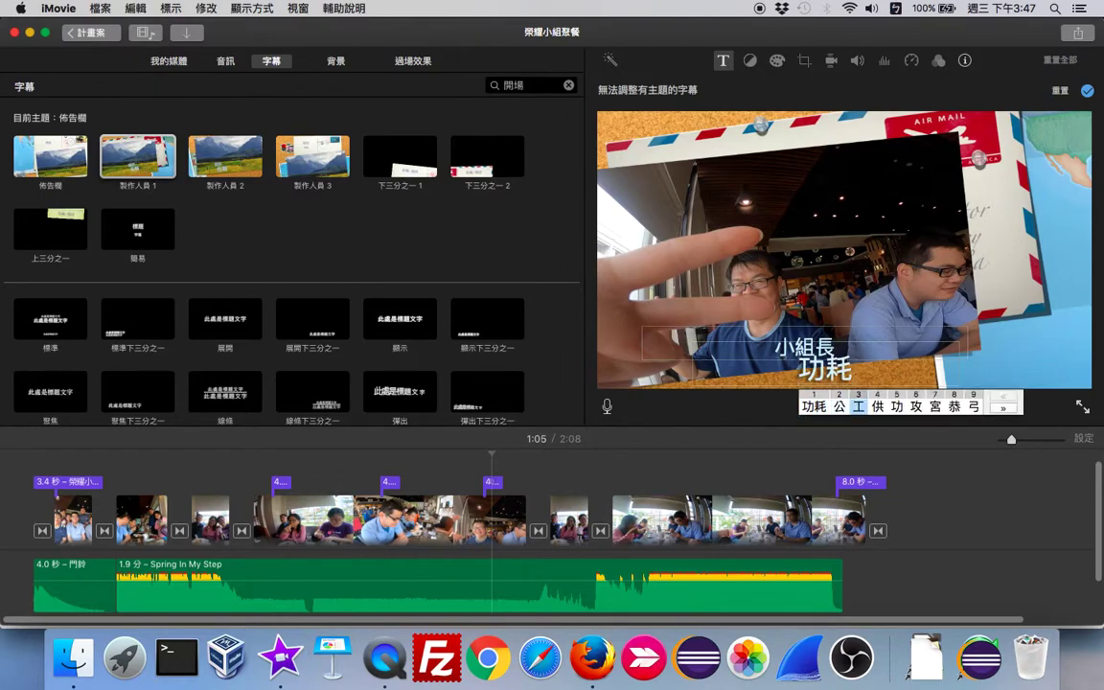
{"action": "key", "text": "Return"}
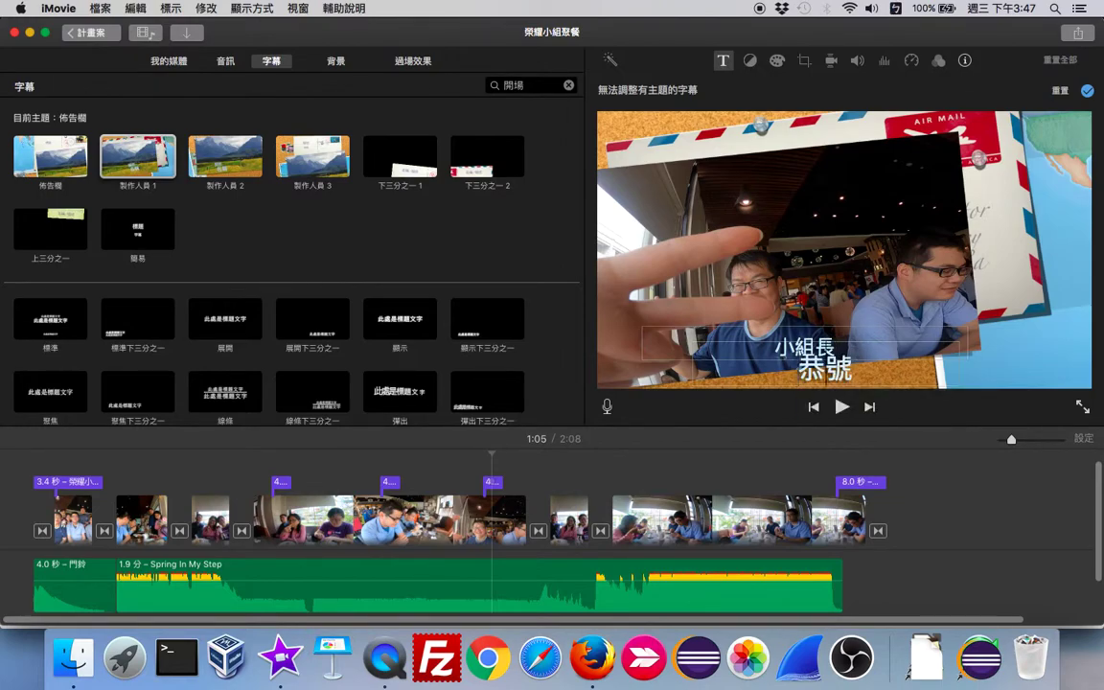
{"action": "key", "text": "Down"}
{"action": "key", "text": "Right"}
{"action": "key", "text": "Right"}
{"action": "key", "text": "Right"}
{"action": "key", "text": "Right"}
{"action": "key", "text": "Right"}
{"action": "key", "text": "Return"}
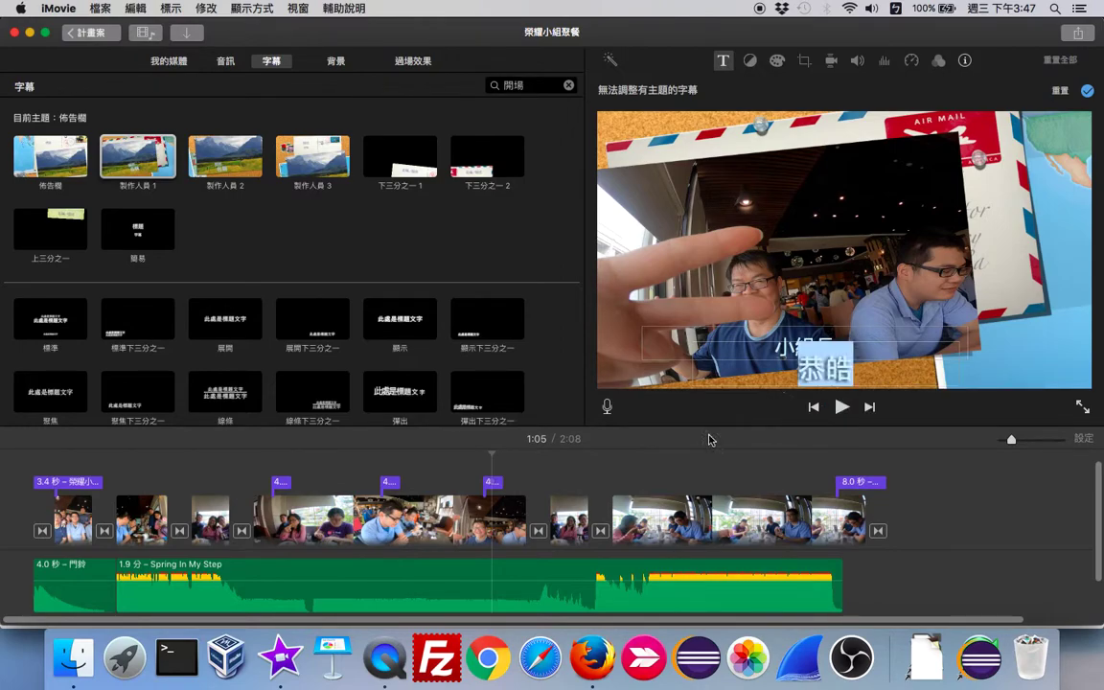
Play the fourth clip from before its third title to preview the group leader's caption
{"action": "left_click", "coordinate": [462, 495]}
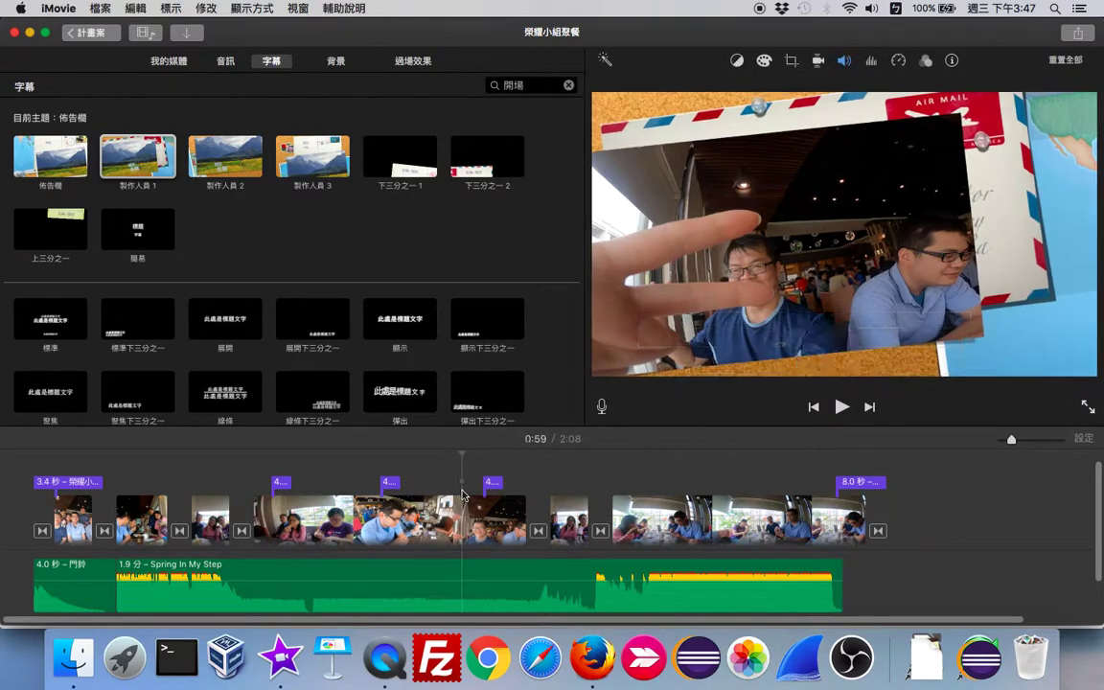
{"action": "left_click", "coordinate": [841, 407]}
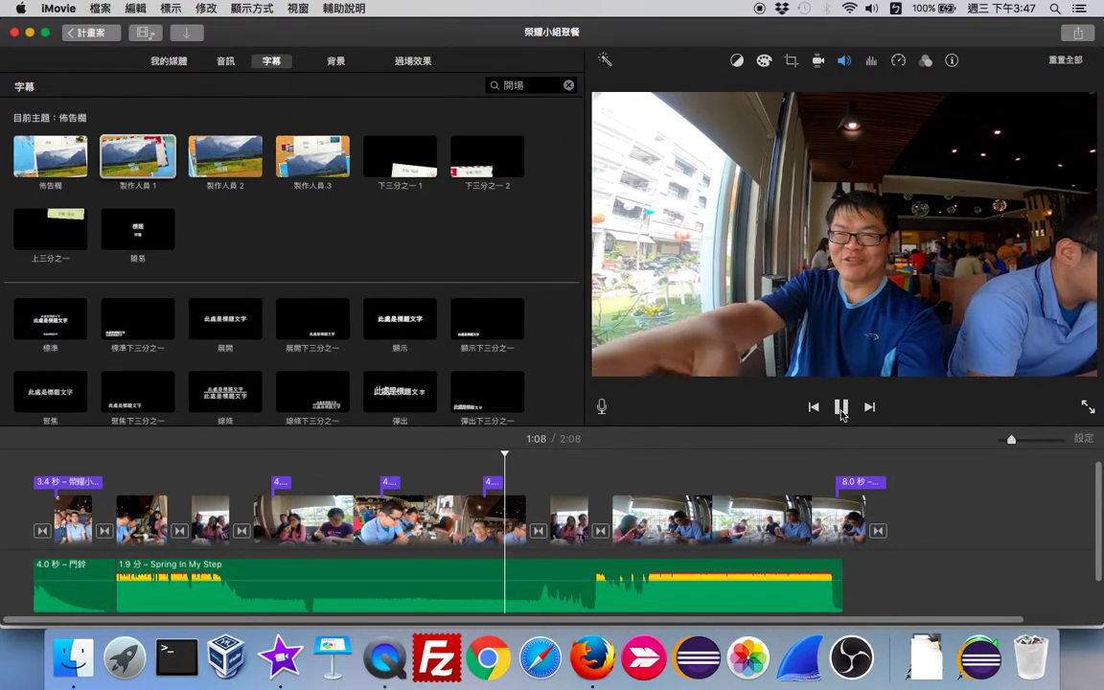
{"action": "key", "text": "space"}
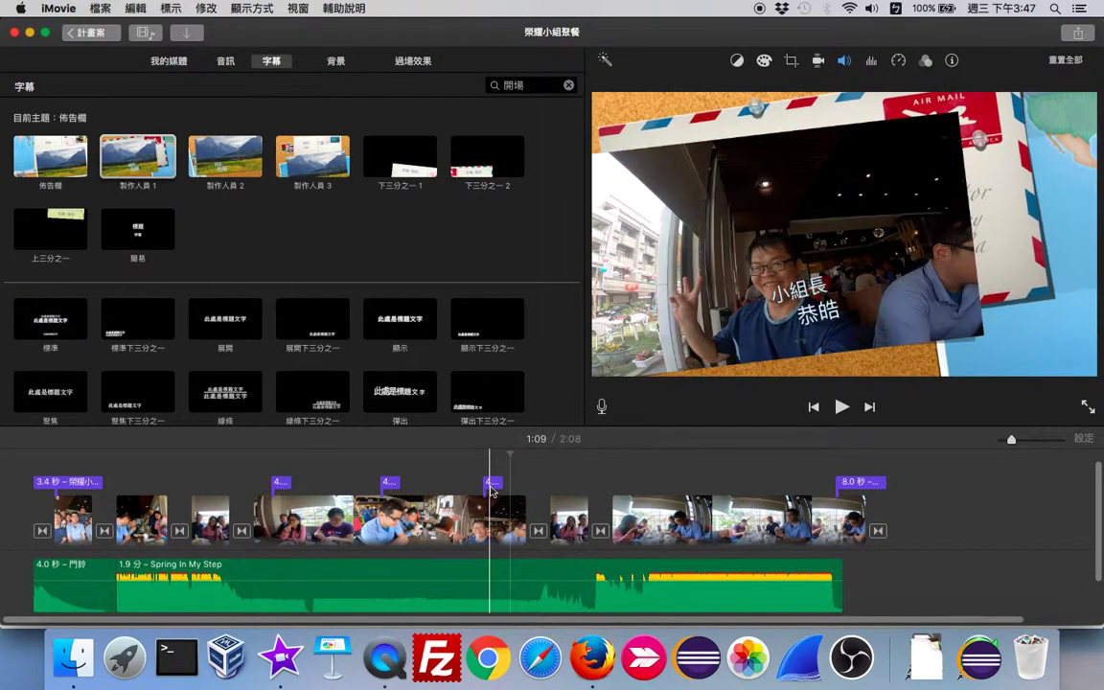
Shift the group leader's title later along the fourth clip in two small moves, playing it back after each to check the timing
{"action": "left_click", "coordinate": [492, 482]}
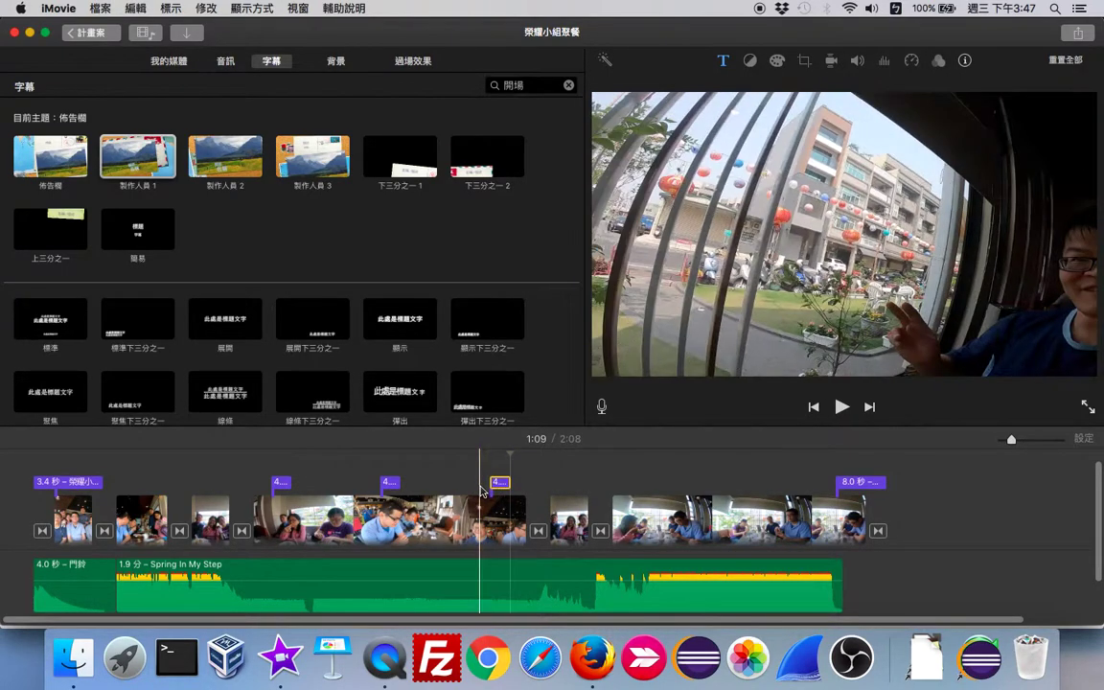
{"action": "left_click", "coordinate": [842, 407]}
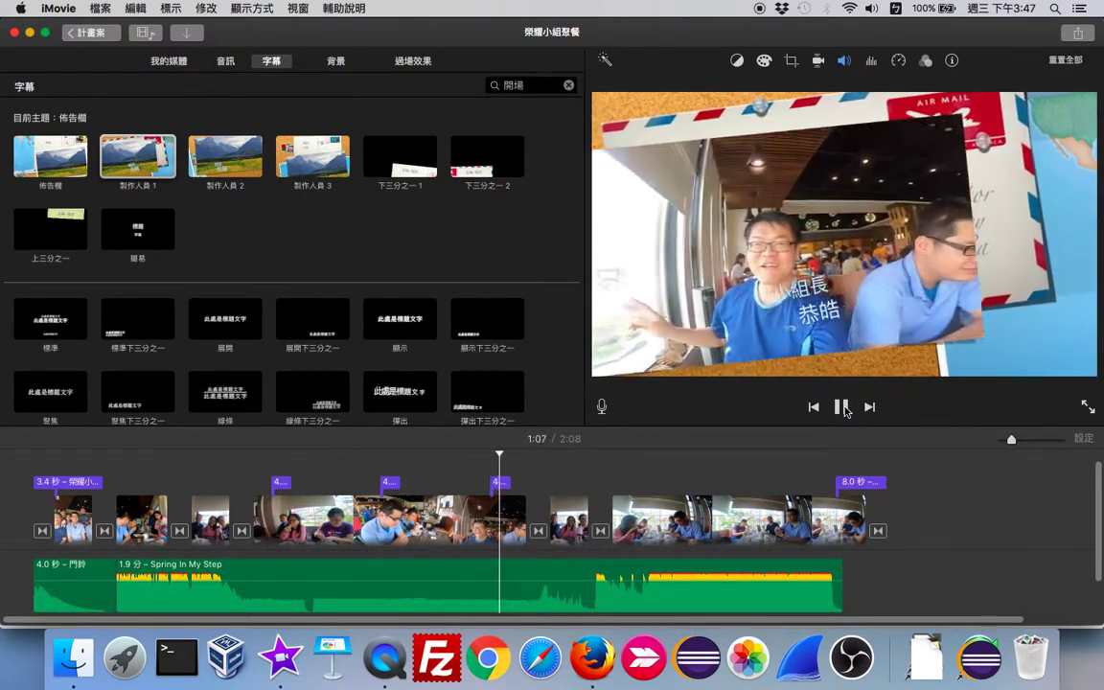
{"action": "left_click", "coordinate": [843, 407]}
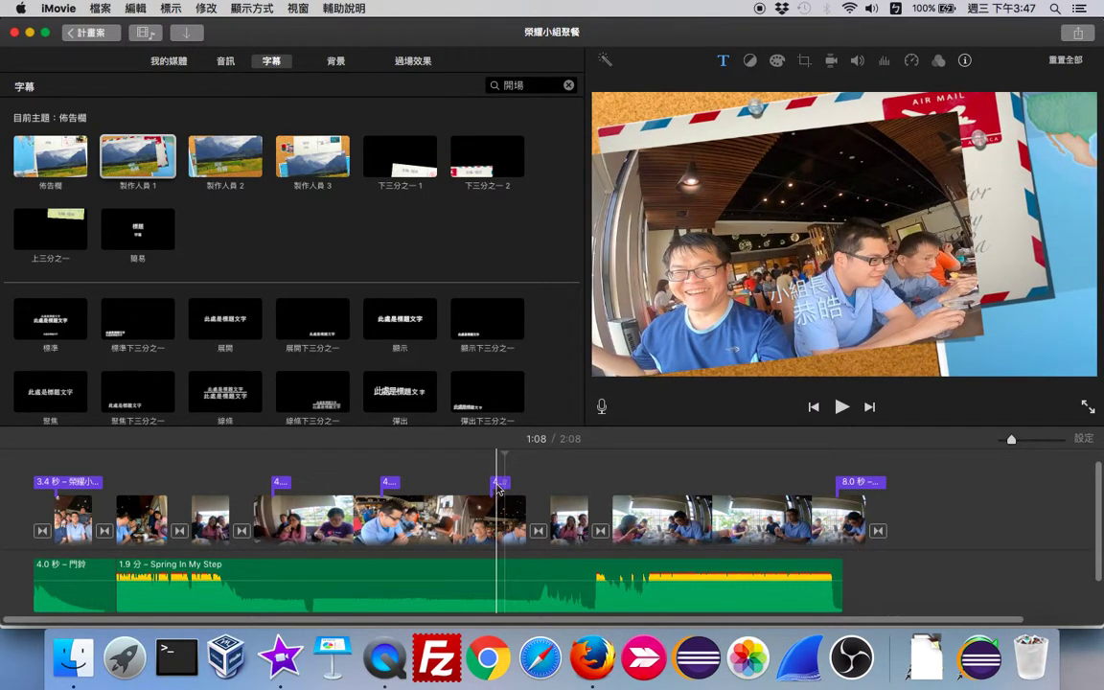
{"action": "left_click", "coordinate": [498, 484]}
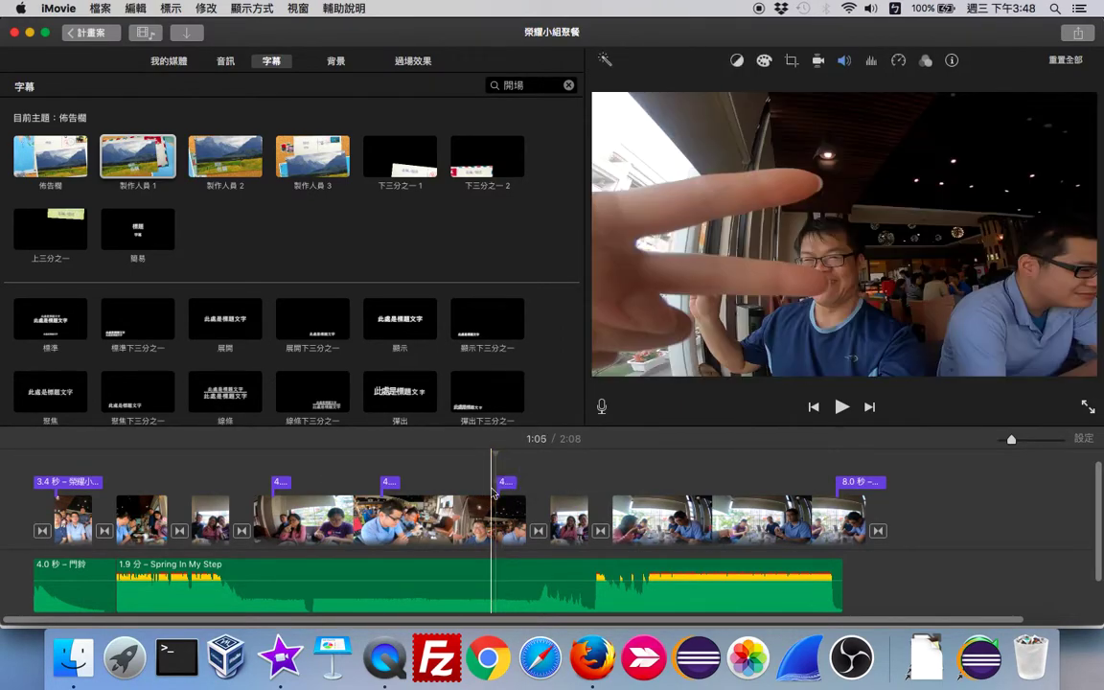
{"action": "left_click", "coordinate": [842, 406]}
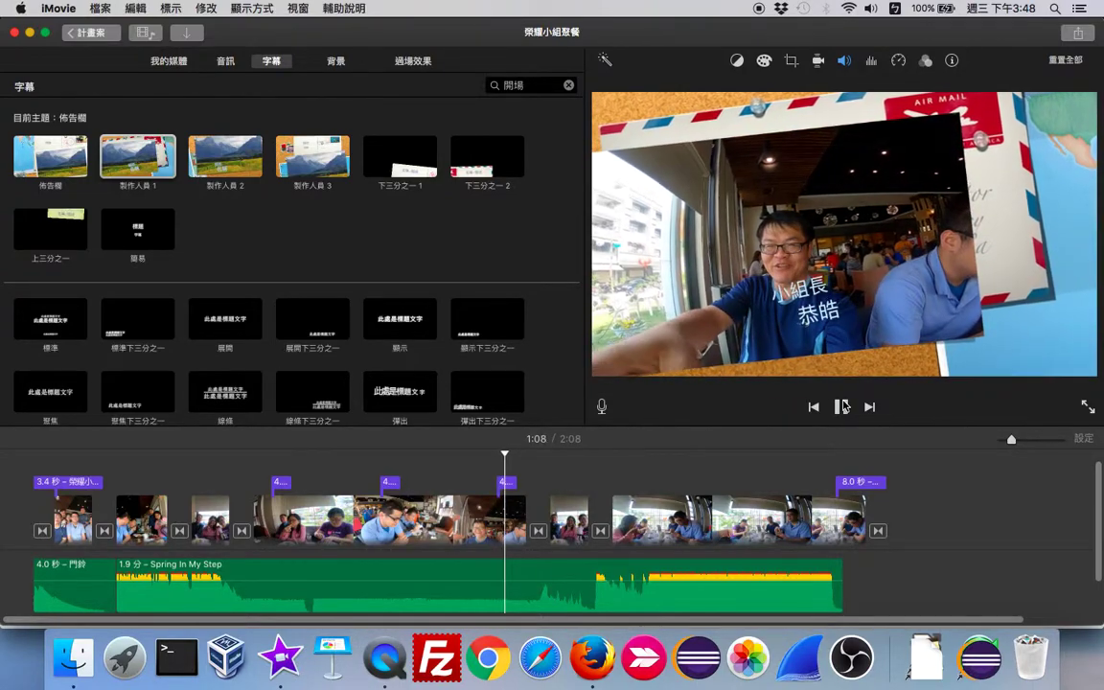
{"action": "left_click", "coordinate": [843, 407]}
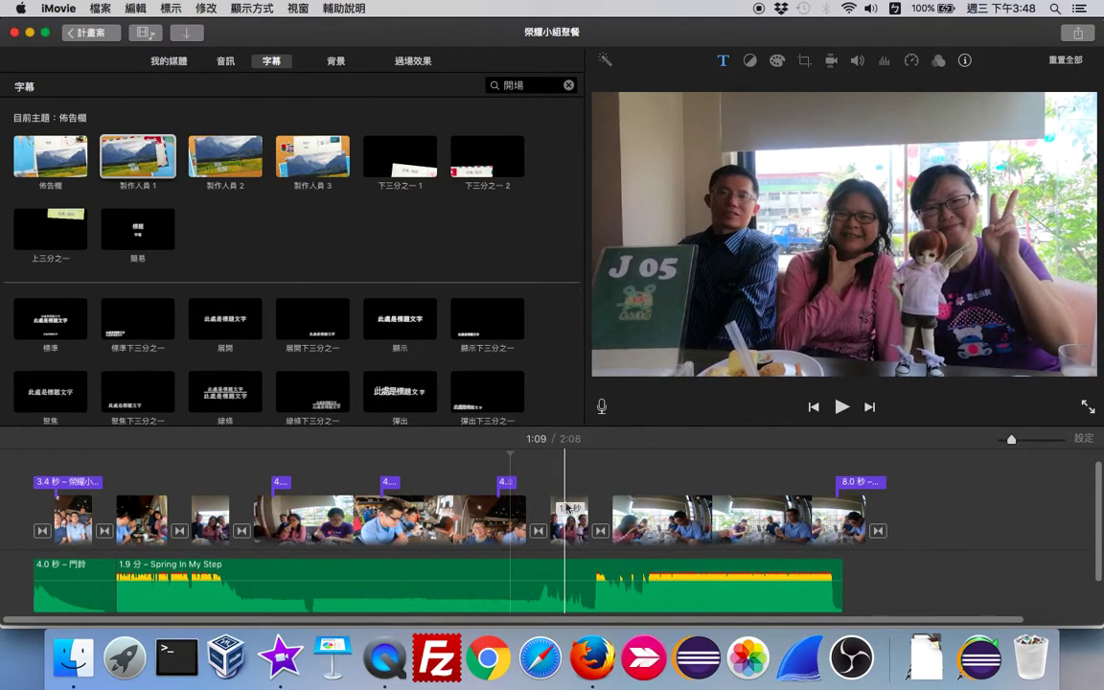
Add a 製作人員 1 title over the group photo that follows the fourth clip
{"action": "left_click", "coordinate": [566, 508]}
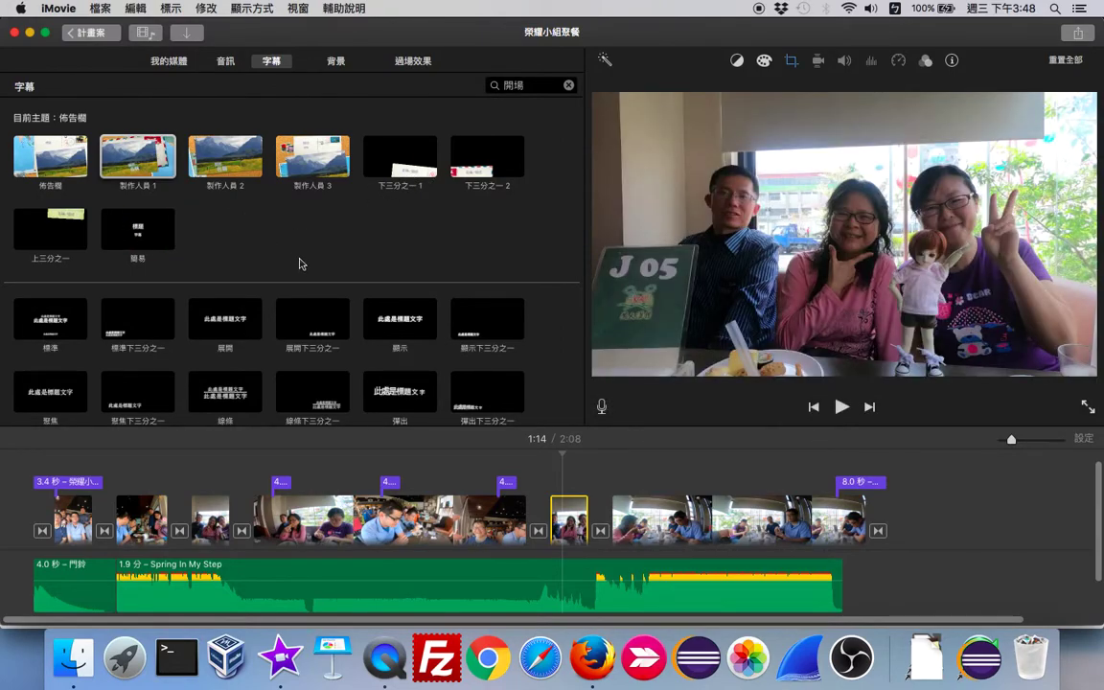
{"action": "left_click", "coordinate": [156, 161]}
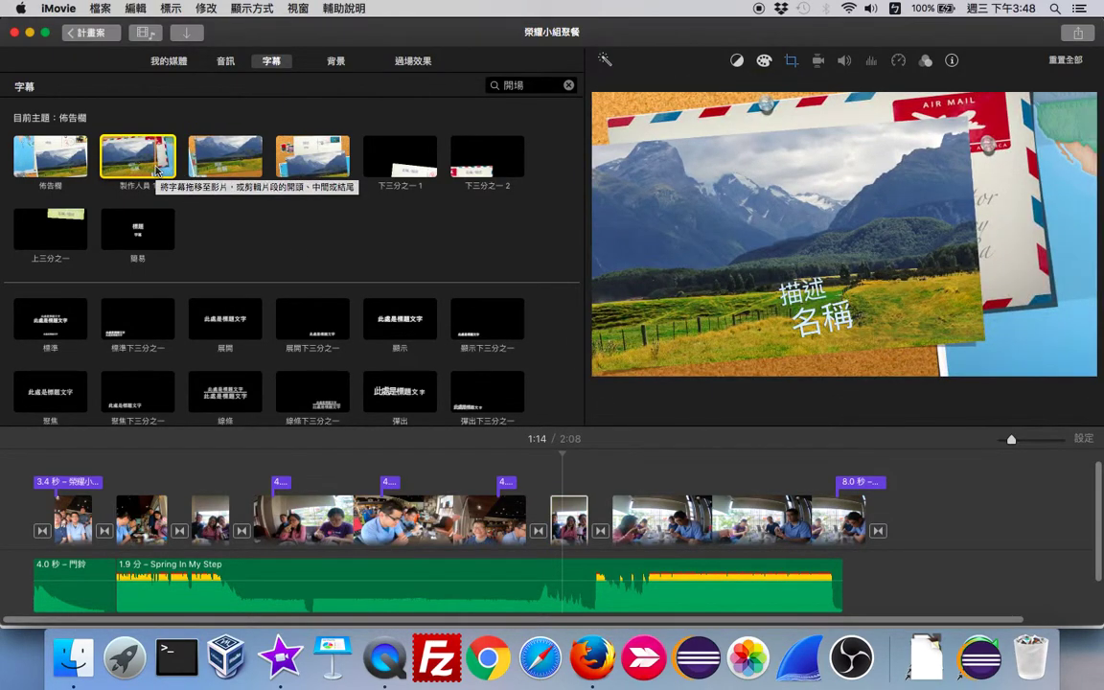
{"action": "left_click_drag", "start_coordinate": [216, 198], "coordinate": [556, 479]}
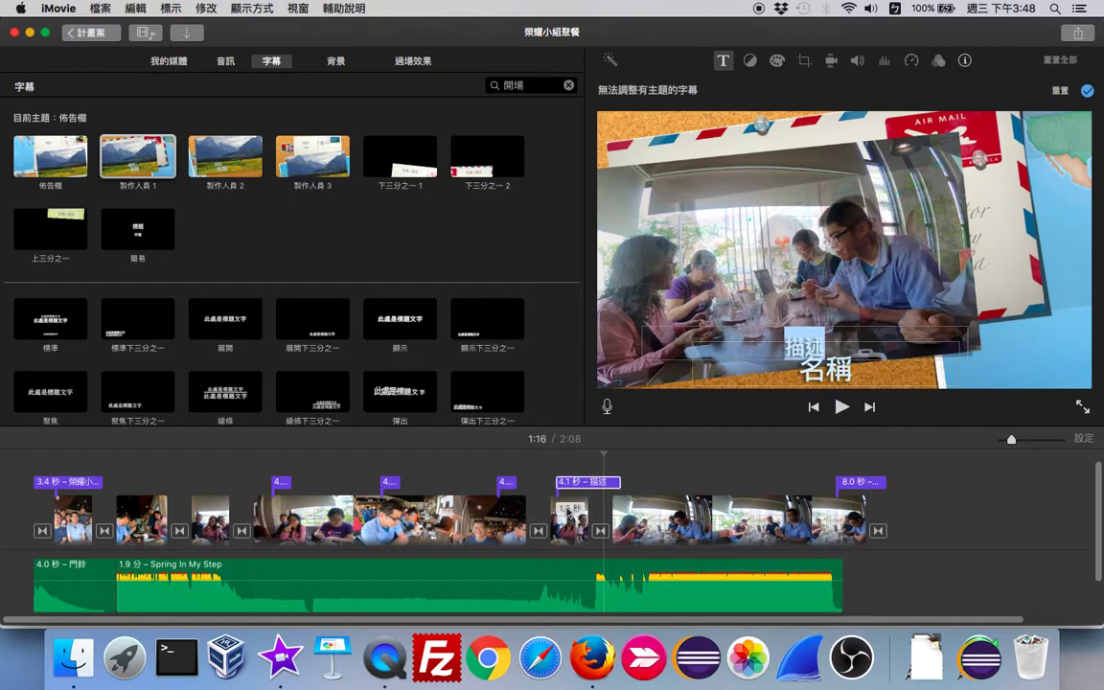
Lengthen the group photo after the fourth clip to a duration of 7.0 seconds
{"action": "left_click", "coordinate": [583, 483]}
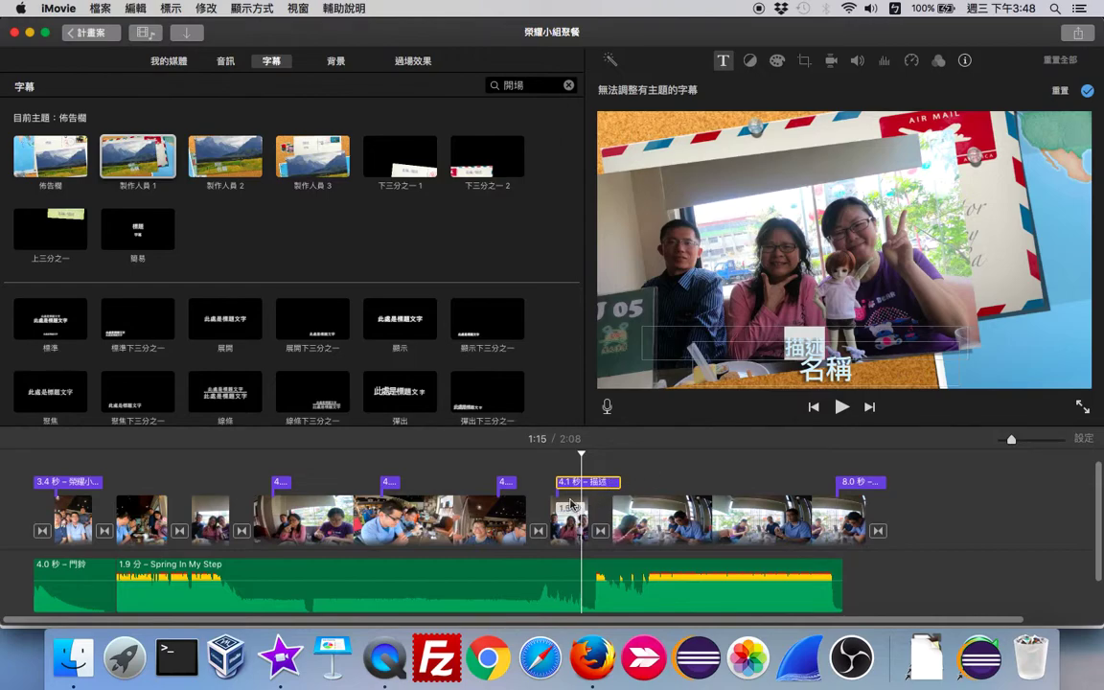
{"action": "left_click", "coordinate": [572, 505]}
{"action": "mouse_move", "coordinate": [591, 508]}
{"action": "left_mouse_down"}
{"action": "mouse_move", "coordinate": [611, 509]}
{"action": "mouse_move", "coordinate": [601, 508]}
{"action": "left_mouse_up"}
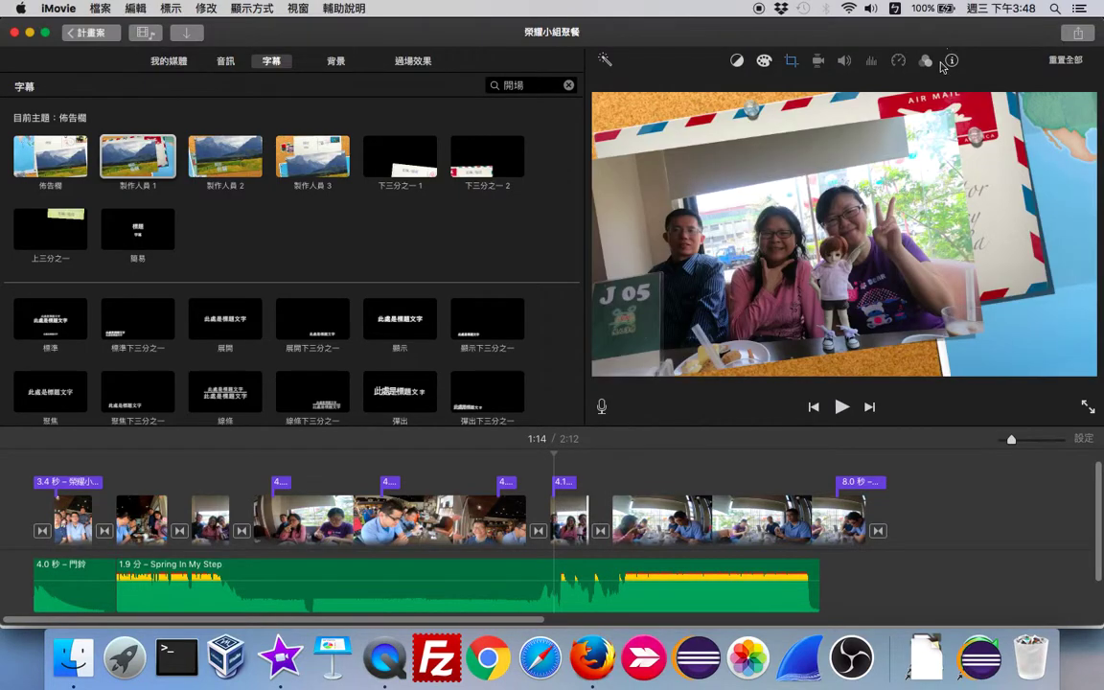
{"action": "left_click", "coordinate": [952, 60]}
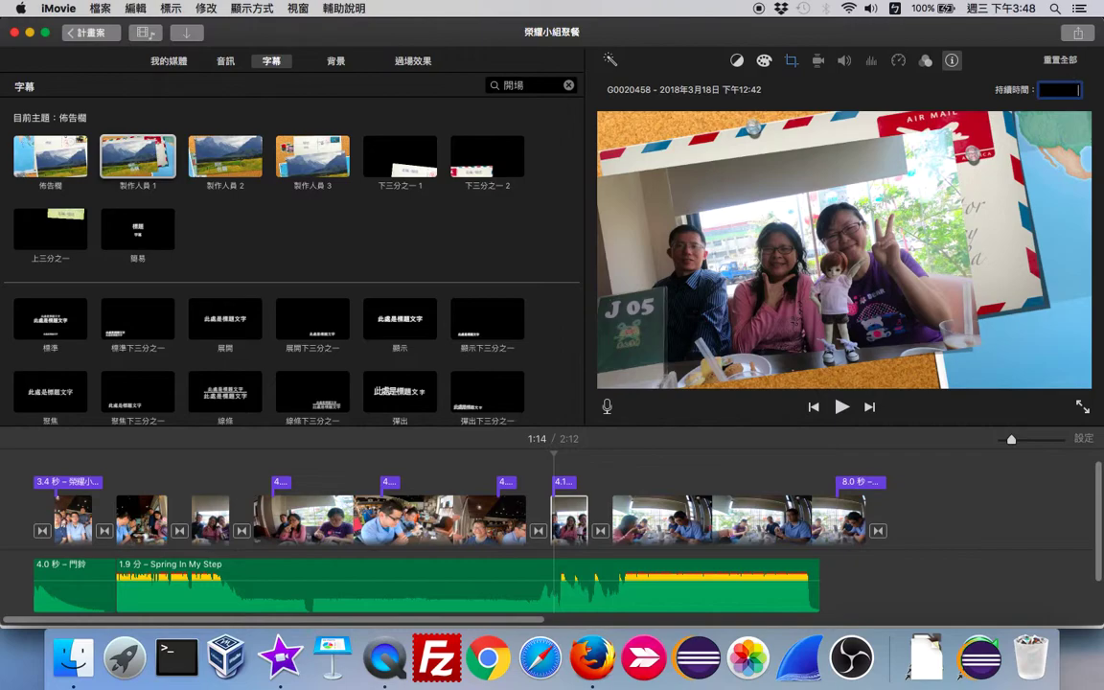
{"action": "key", "text": "Return"}
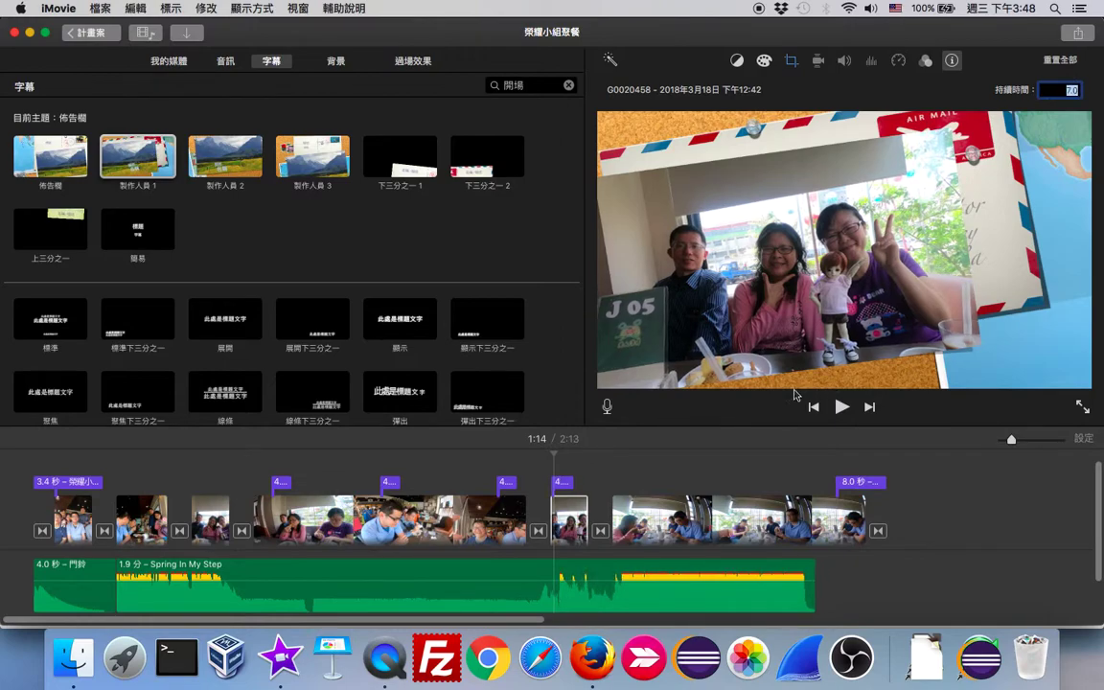
Delete the 製作人員 1 placeholder title above the group photo
{"action": "left_click", "coordinate": [565, 485]}
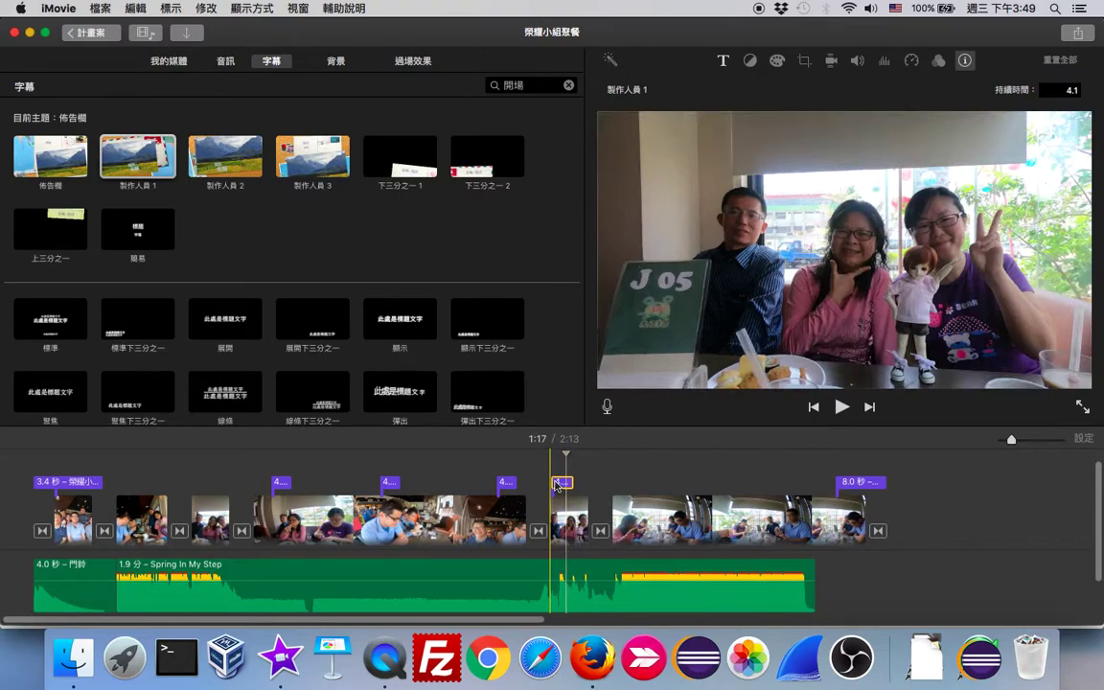
{"action": "right_click", "coordinate": [563, 486]}
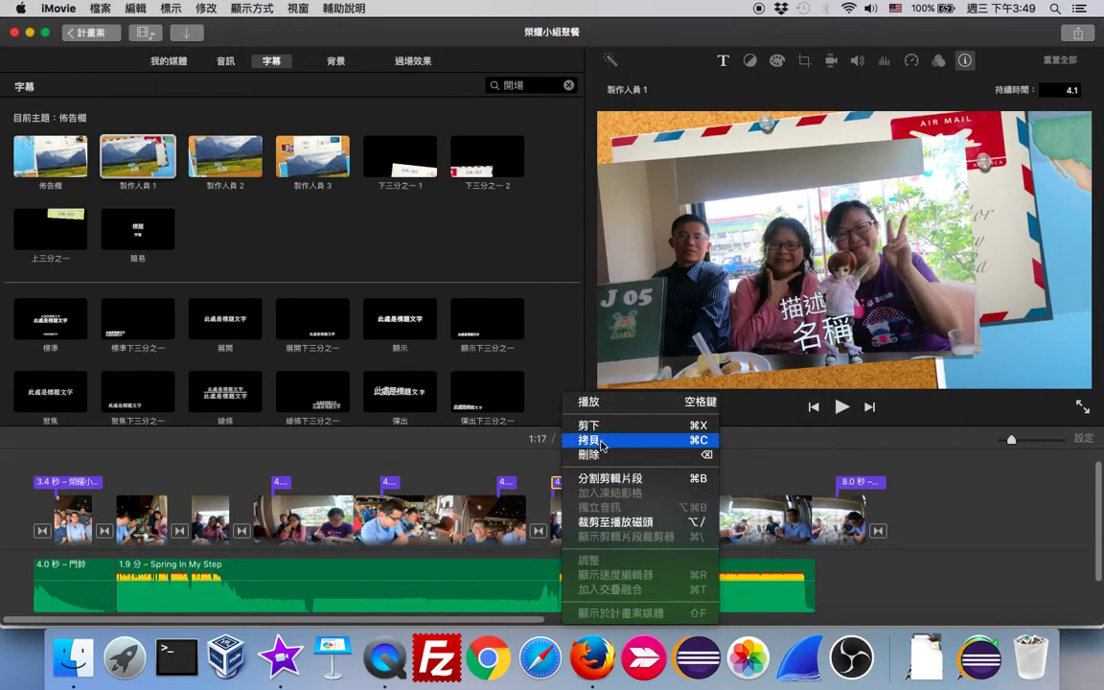
{"action": "left_click", "coordinate": [589, 455]}
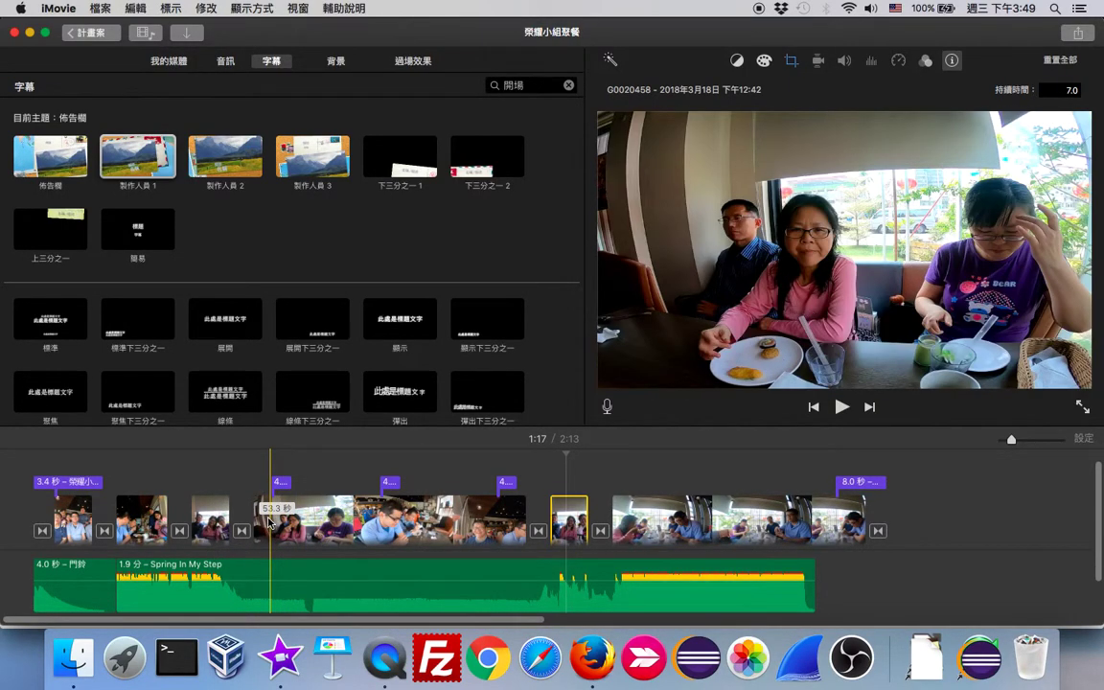
Enter another member's given name phonetically in front of the existing names in the fourth clip's "組員" title
{"action": "left_click", "coordinate": [281, 483]}
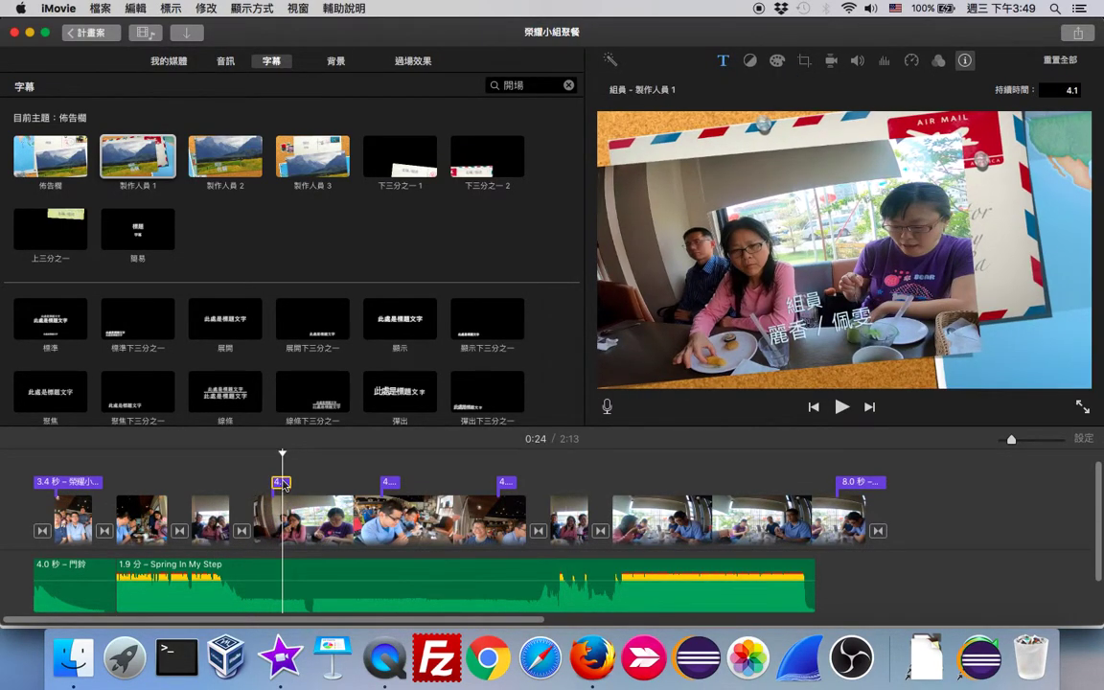
{"action": "double_click", "coordinate": [281, 483]}
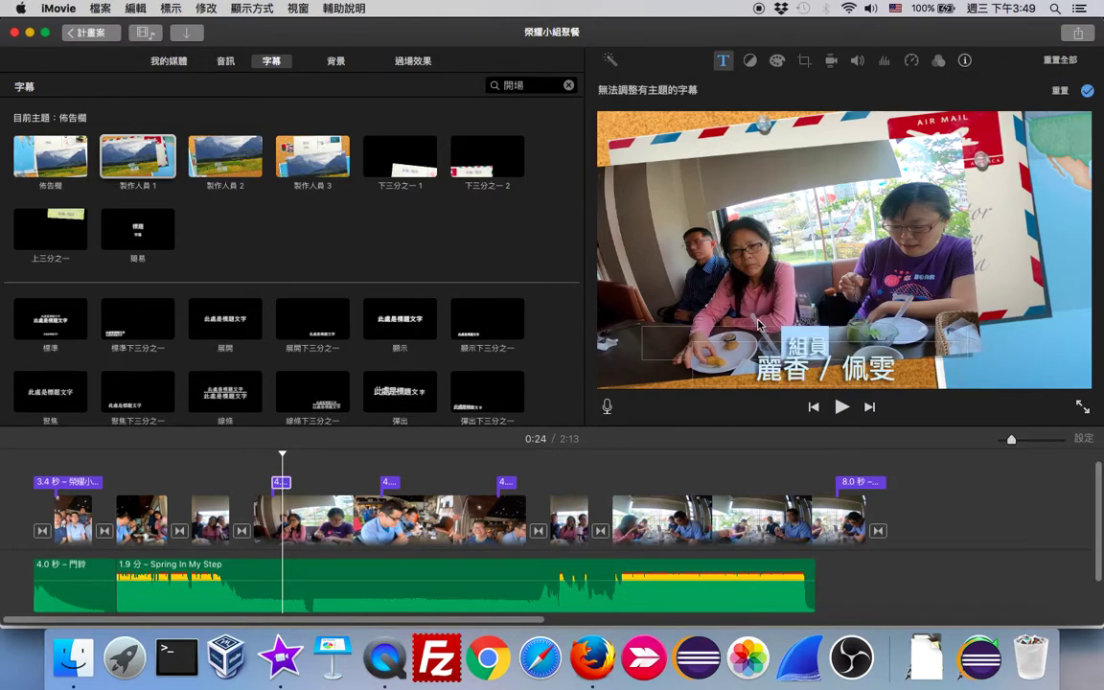
{"action": "left_click", "coordinate": [756, 370]}
{"action": "type", "text": "經"}
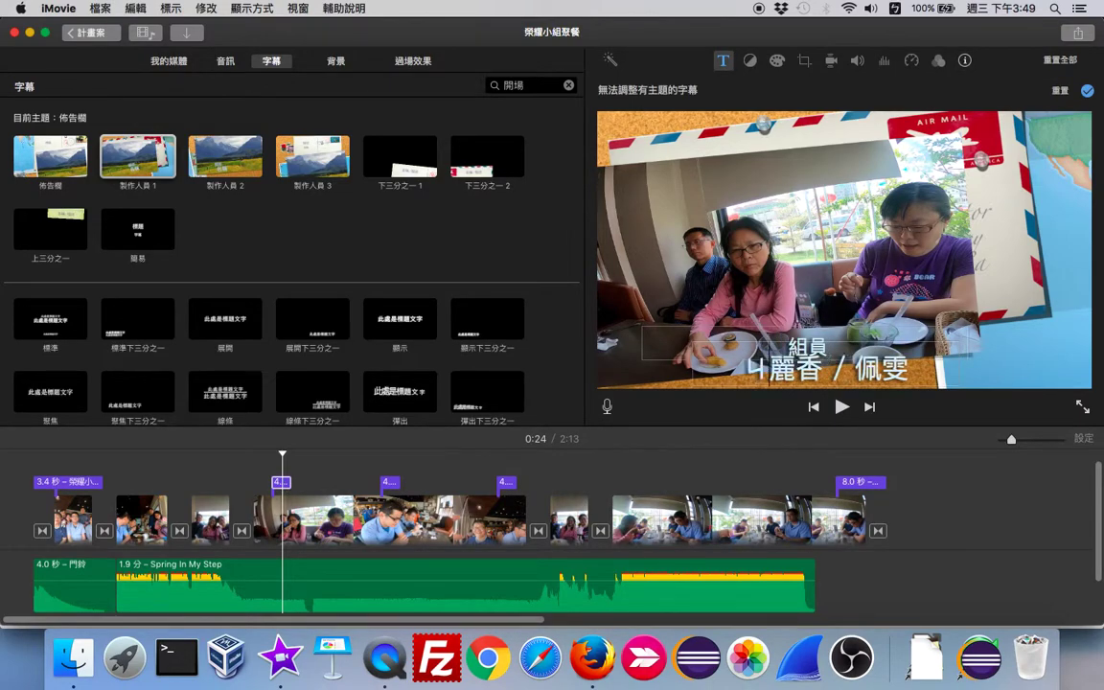
{"action": "type", "text": "驗"}
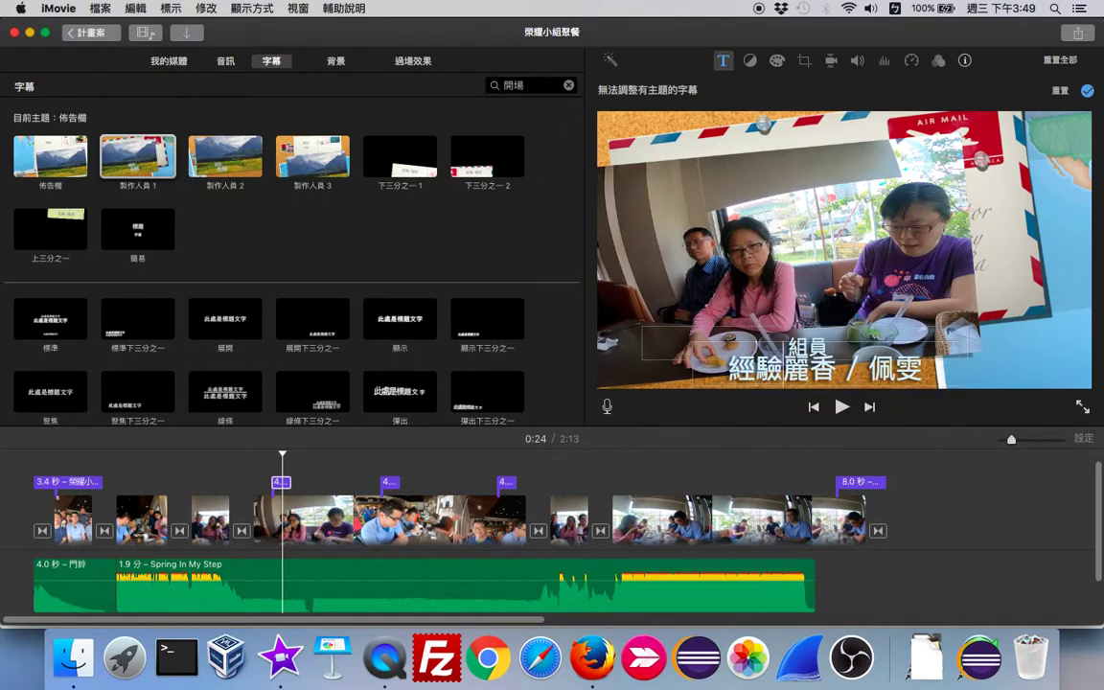
Correct the second character of the added name by choosing the right candidate, and separate it from the next name with a slash
{"action": "key", "text": "Down"}
{"action": "key", "text": "Down"}
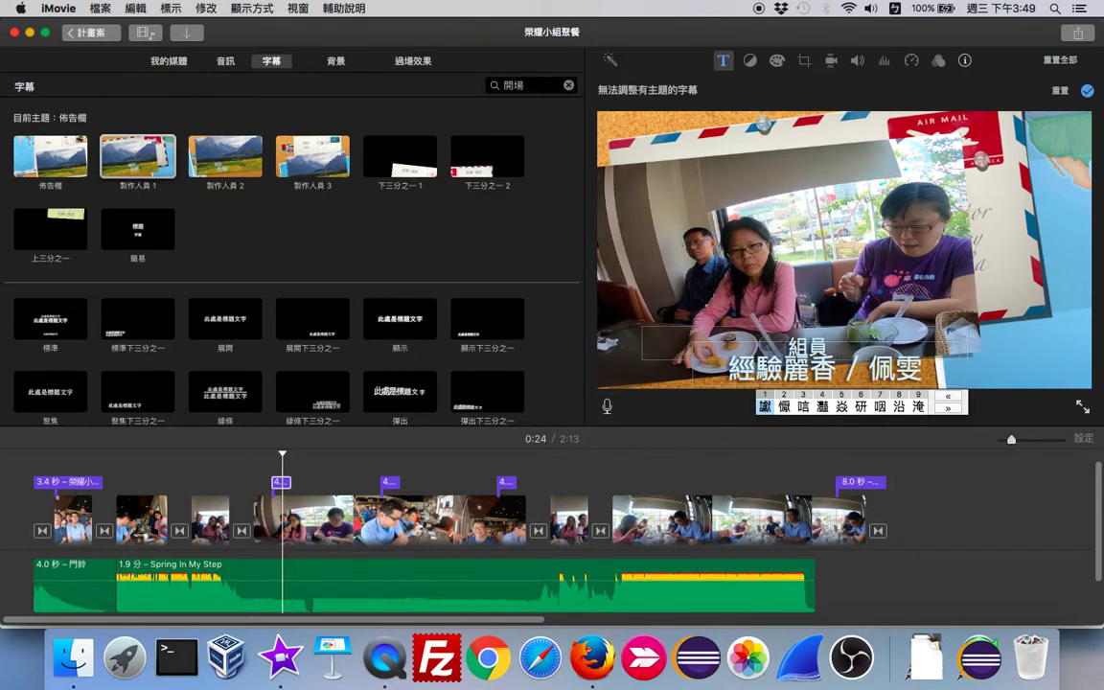
{"action": "key", "text": "Down"}
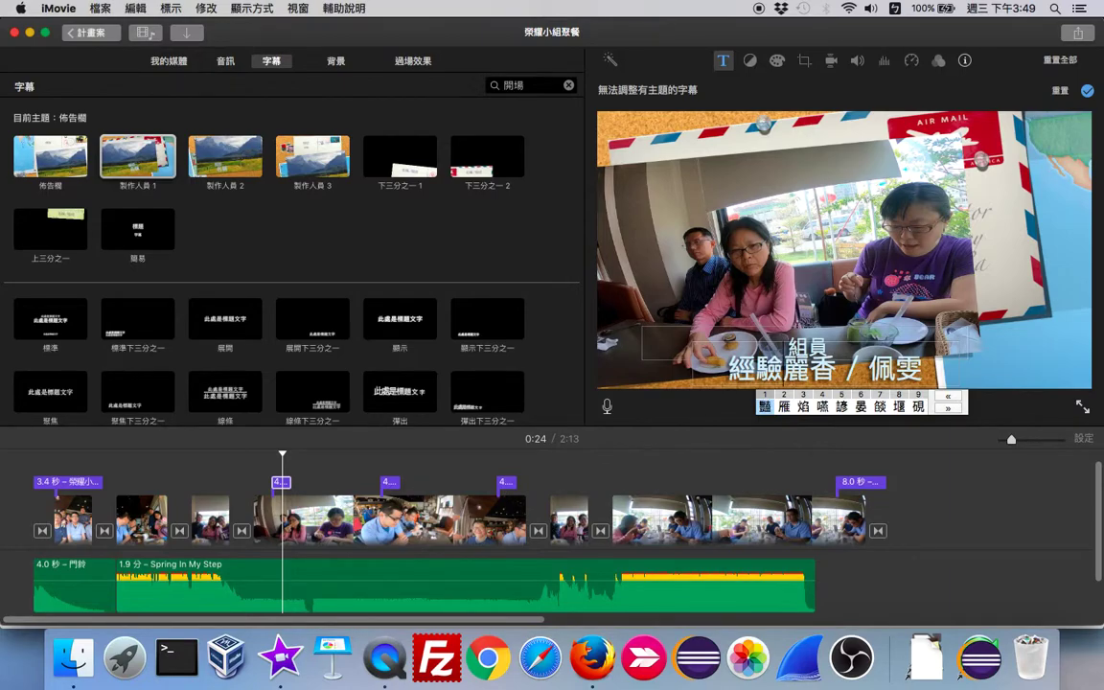
{"action": "key", "text": "Up"}
{"action": "key", "text": "Up"}
{"action": "key", "text": "Return"}
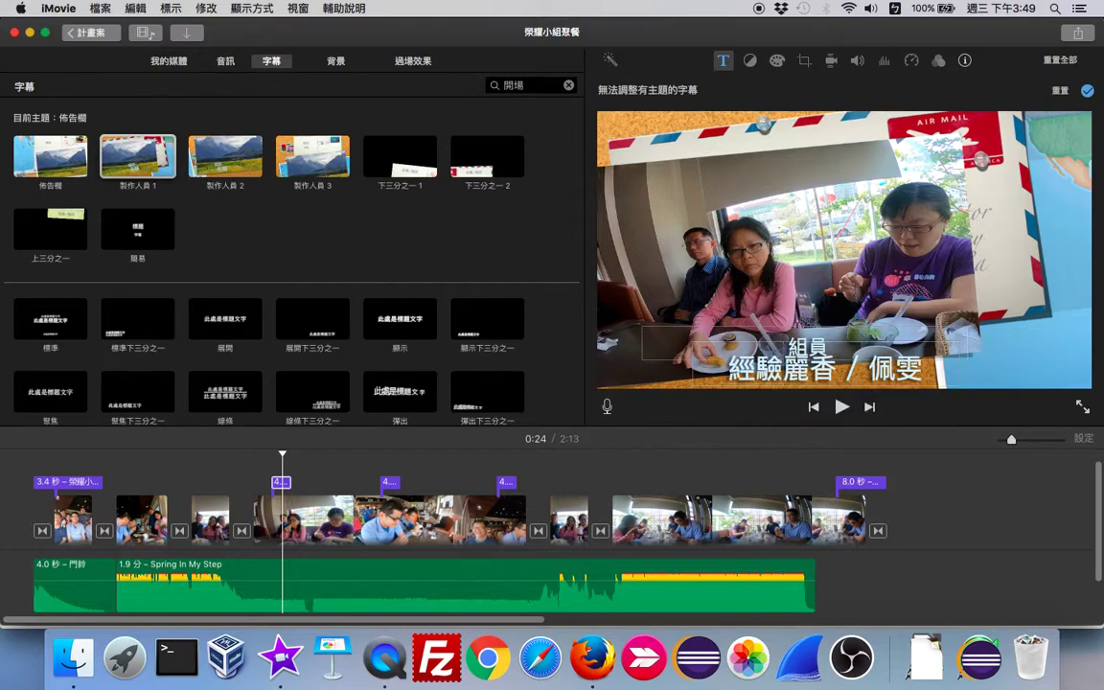
{"action": "key", "text": "Down"}
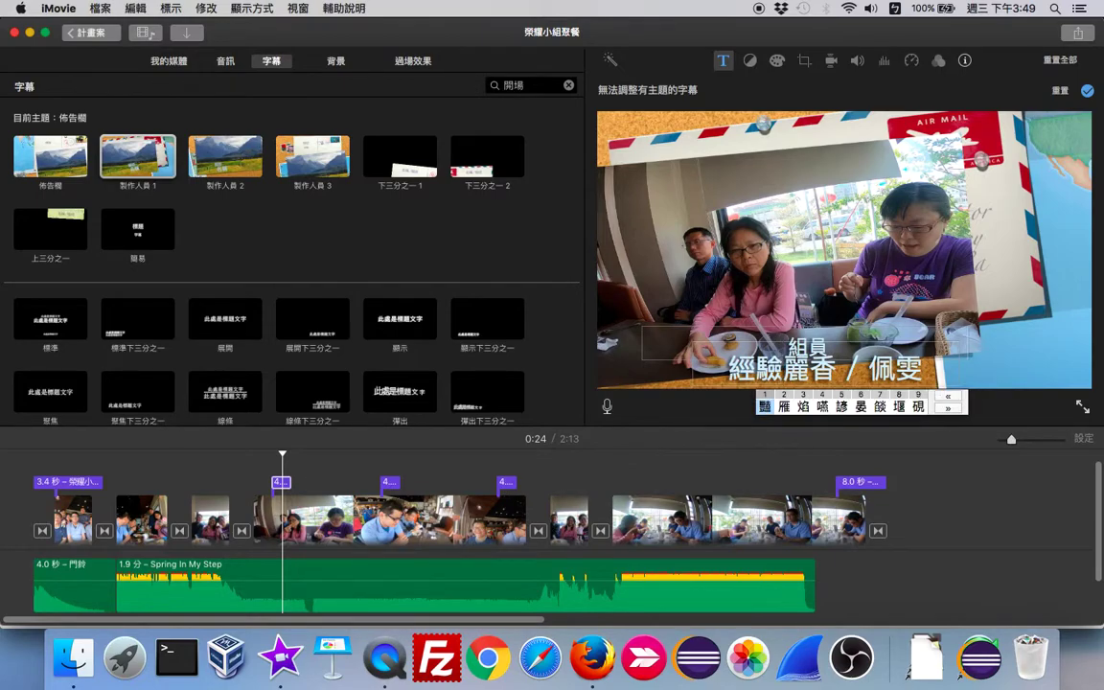
{"action": "key", "text": "Right"}
{"action": "key", "text": "Right"}
{"action": "key", "text": "Right"}
{"action": "key", "text": "Right"}
{"action": "key", "text": "Return"}
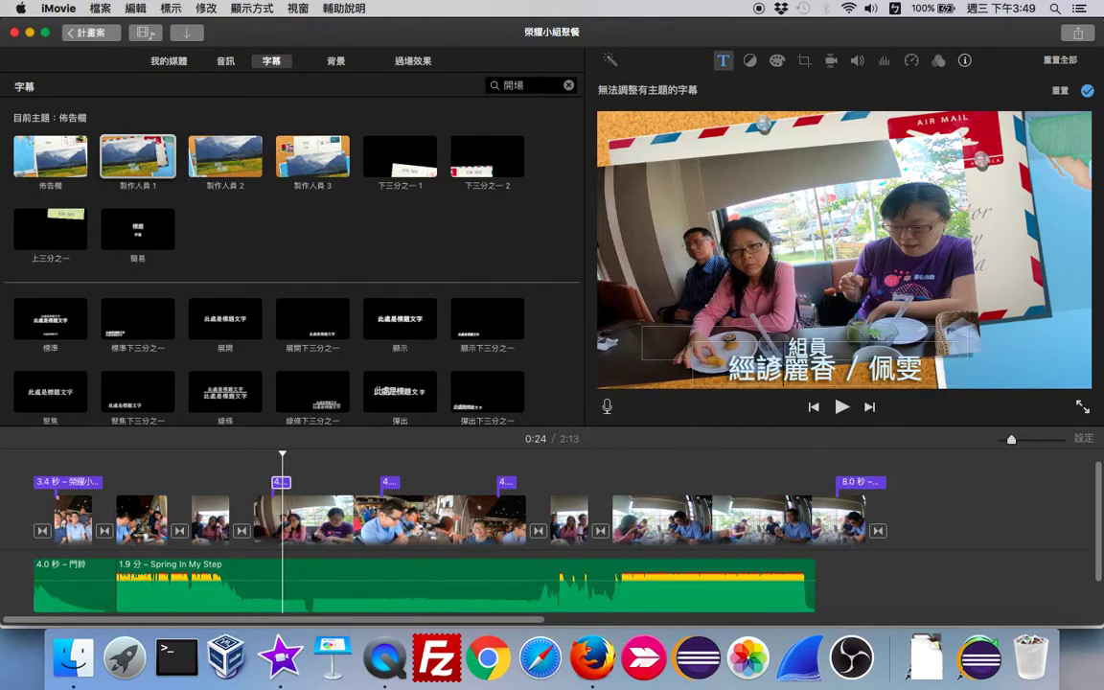
{"action": "type", "text": "/"}
{"action": "key", "text": "super+a"}
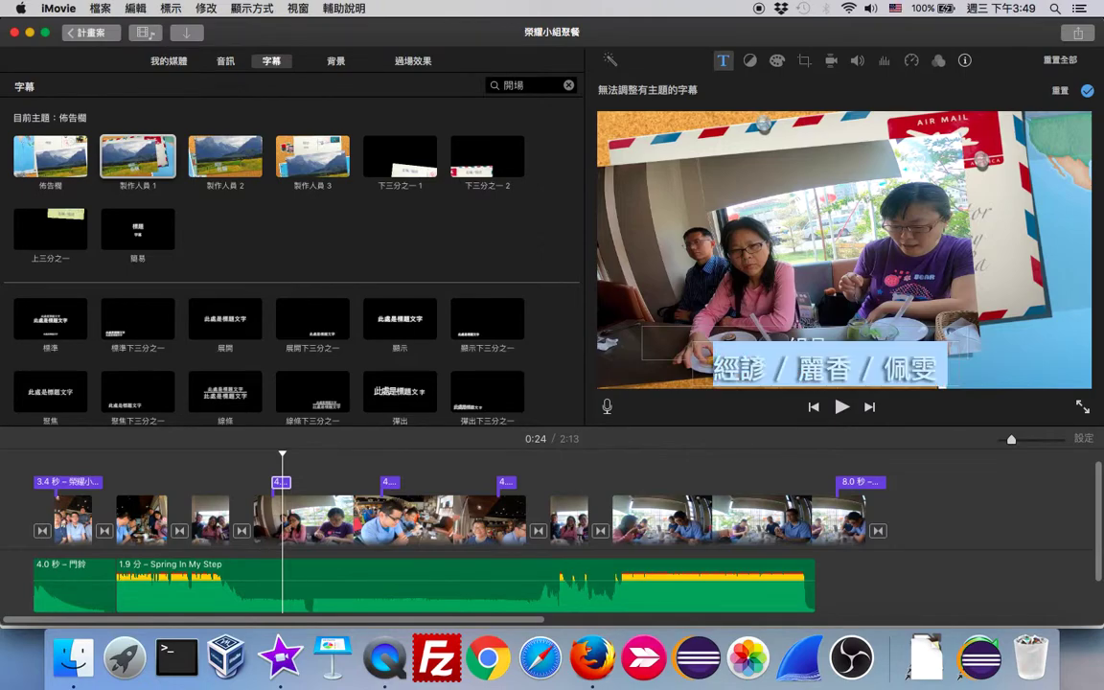
{"action": "left_click", "coordinate": [343, 479]}
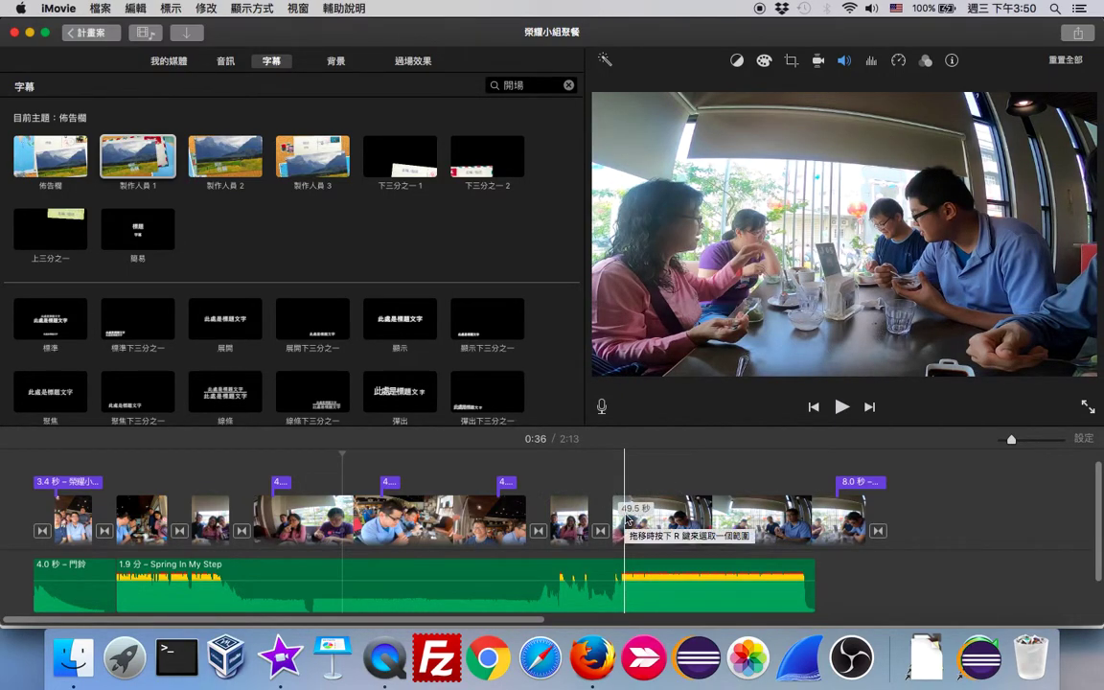
Add a 製作人員 3 title over the last video clip, a little after its start
{"action": "left_click", "coordinate": [623, 518]}
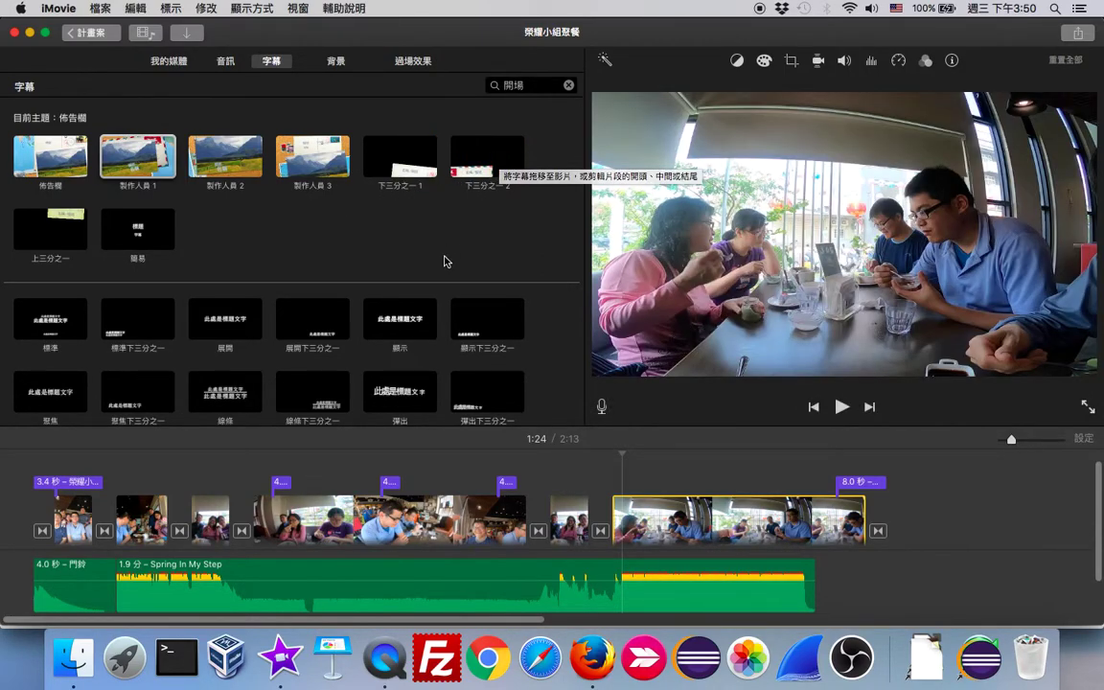
{"action": "scroll", "coordinate": [389, 276], "scroll_direction": "down", "scroll_amount": 10}
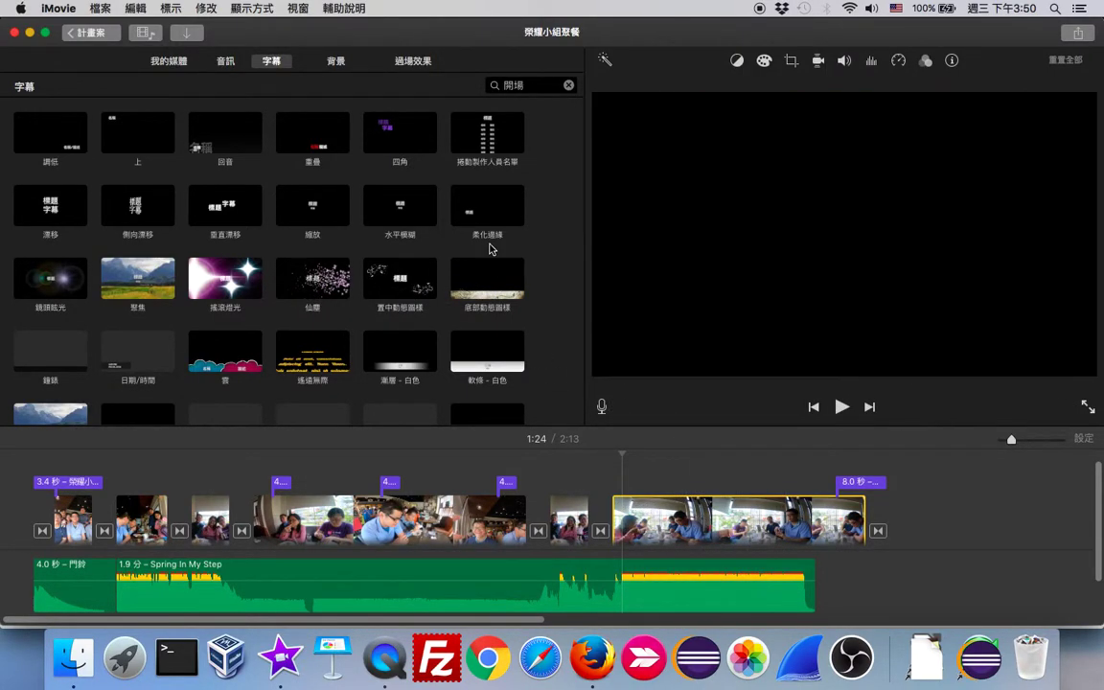
{"action": "scroll", "coordinate": [489, 250], "scroll_direction": "up", "scroll_amount": 10}
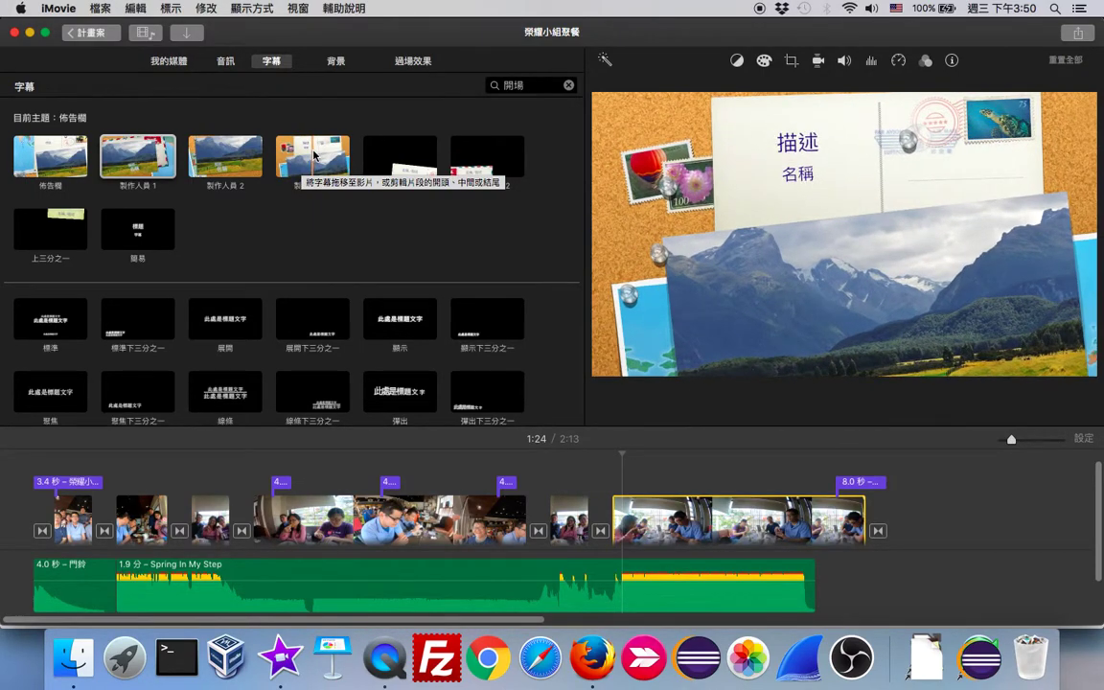
{"action": "left_click", "coordinate": [309, 156]}
{"action": "left_click_drag", "start_coordinate": [309, 156], "coordinate": [640, 479]}
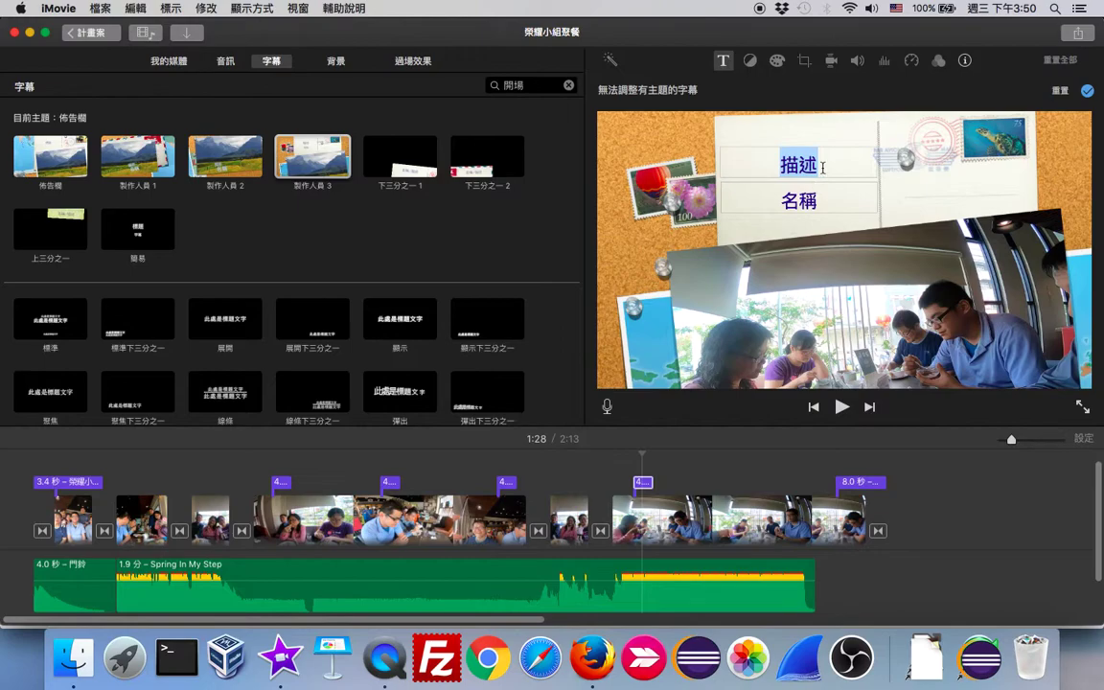
Begin the 製作人員 3 title's description with "2018." and check the dinner date in the Buffalo 500G drive's 99 其他 folder in Finder
{"action": "type", "text": "20"}
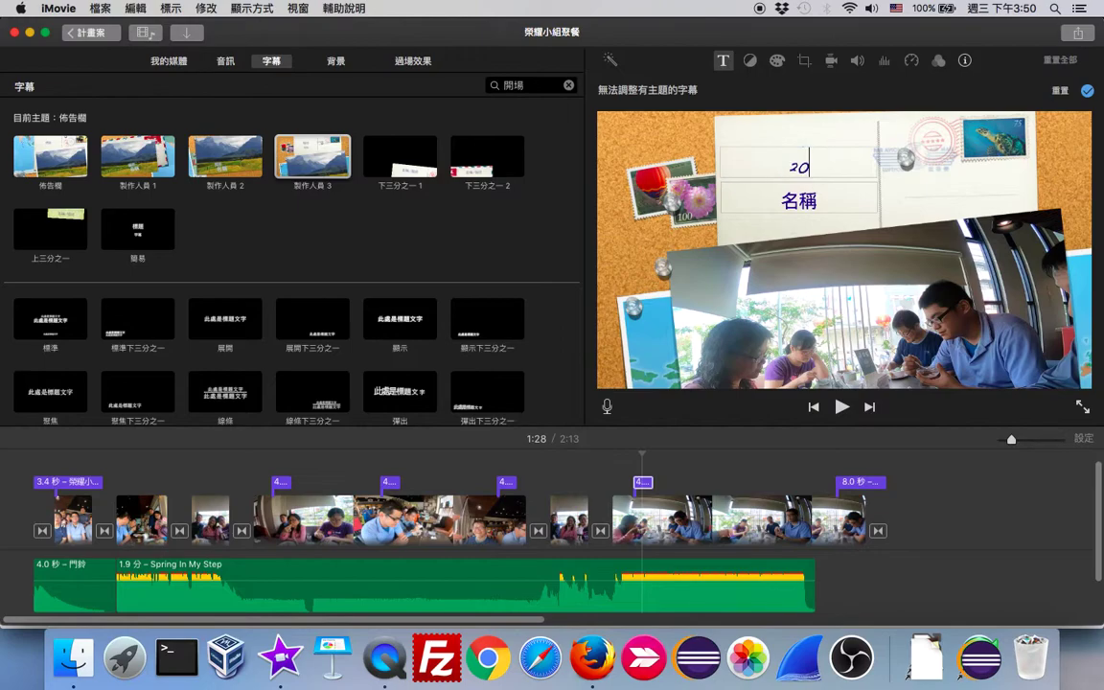
{"action": "type", "text": "18."}
{"action": "left_click", "coordinate": [73, 657]}
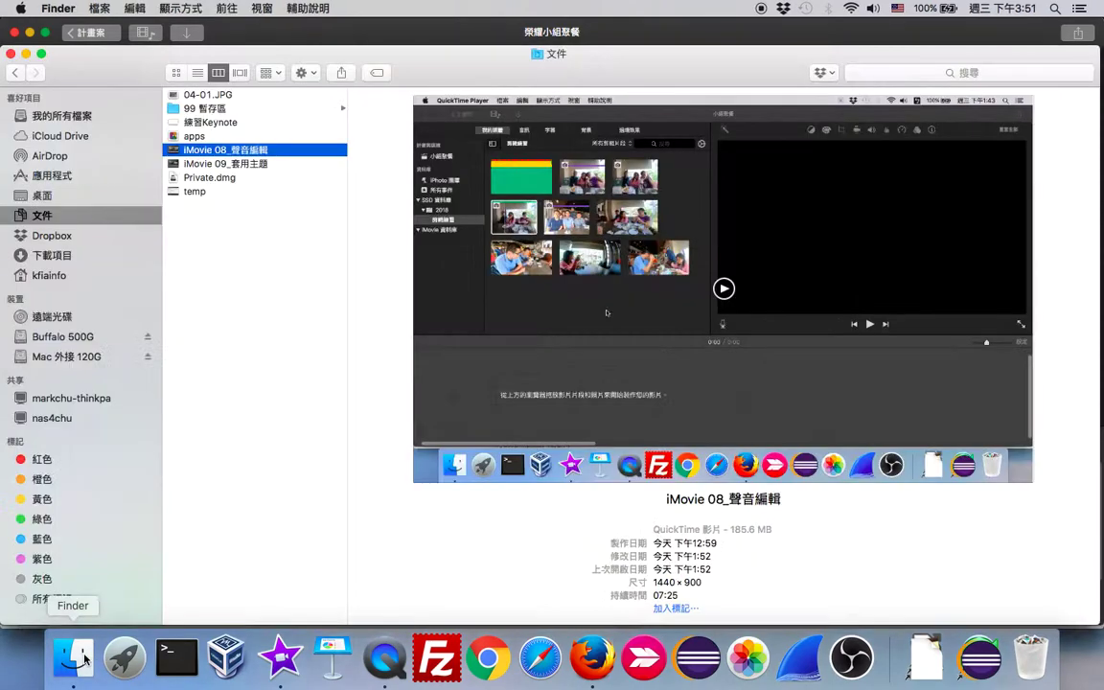
{"action": "left_click", "coordinate": [62, 337]}
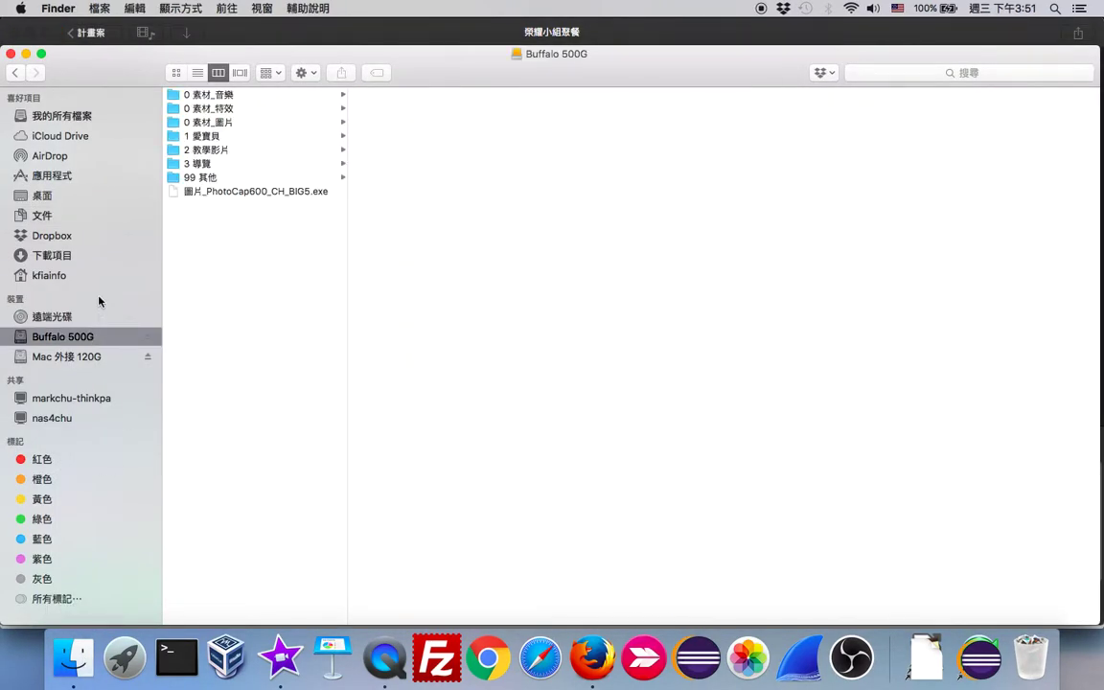
{"action": "left_click", "coordinate": [208, 178]}
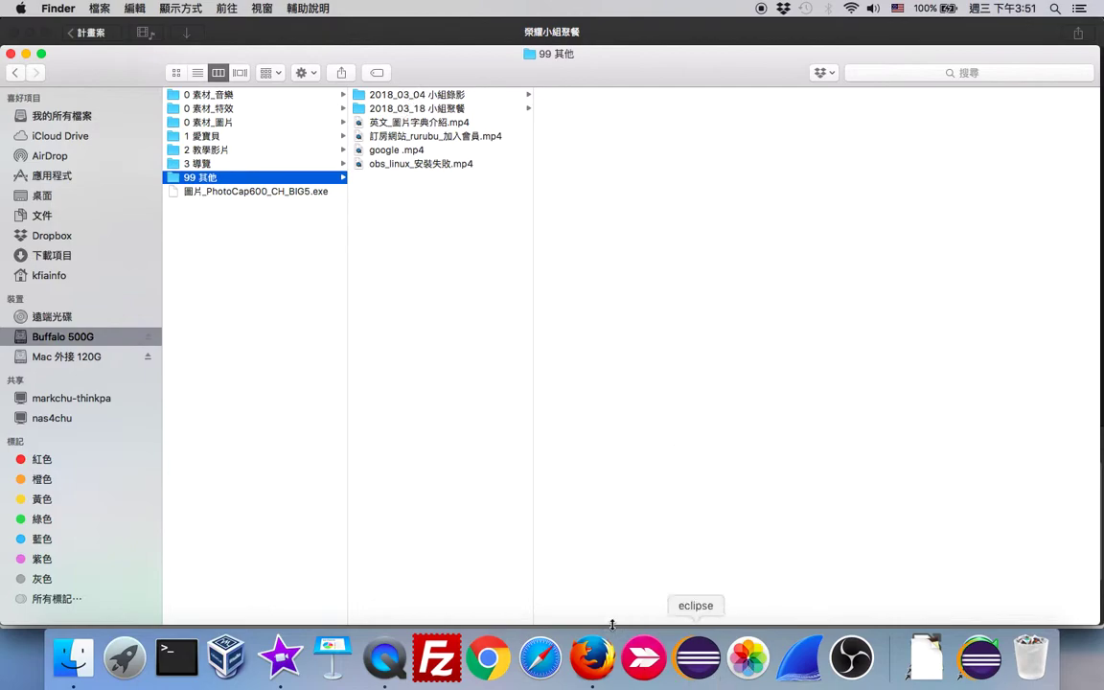
{"action": "left_click", "coordinate": [279, 658]}
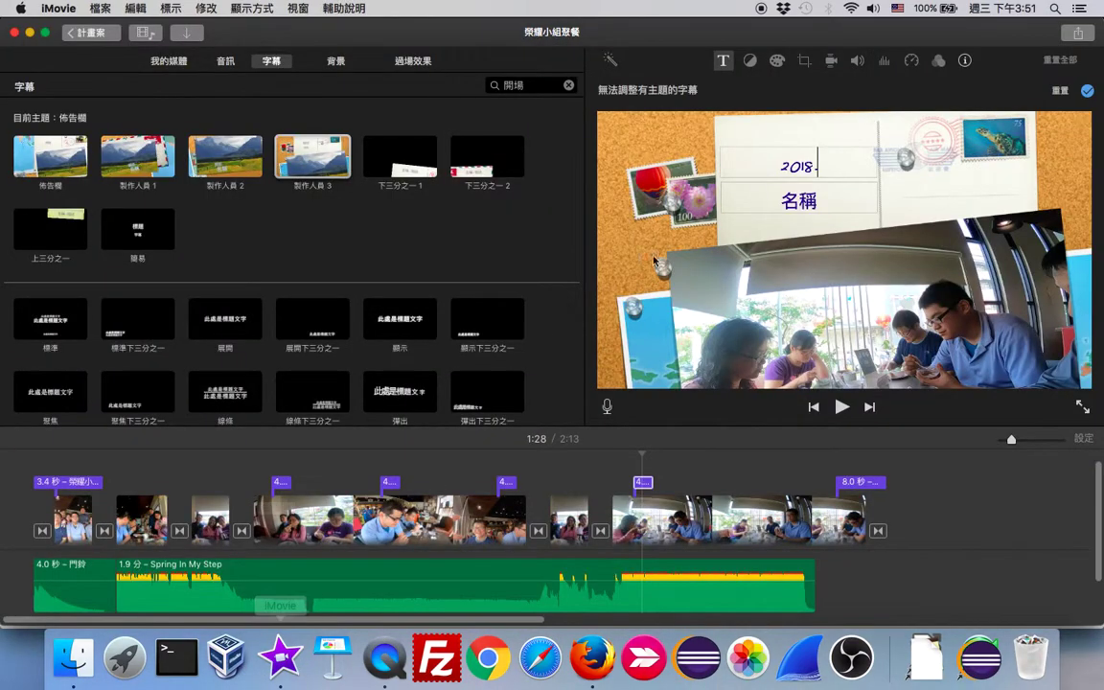
Complete the title's description as the date 2018. 03. 18, with a space after each dot
{"action": "type", "text": "3.1"}
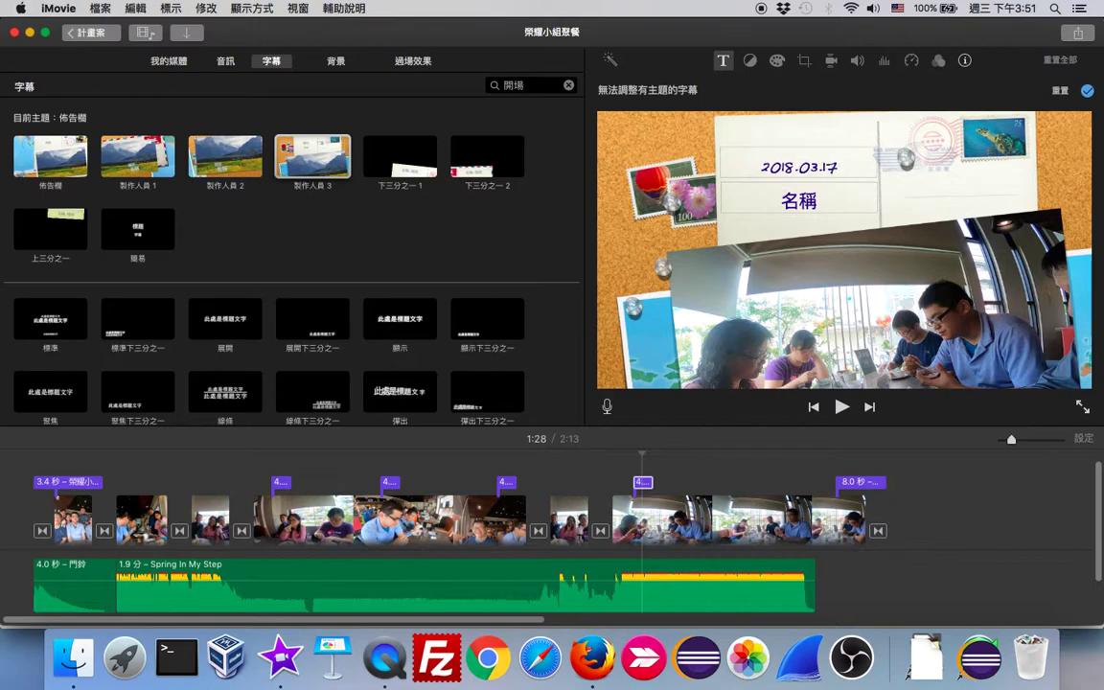
{"action": "type", "text": "8"}
{"action": "left_click", "coordinate": [801, 168]}
{"action": "left_click", "coordinate": [827, 168]}
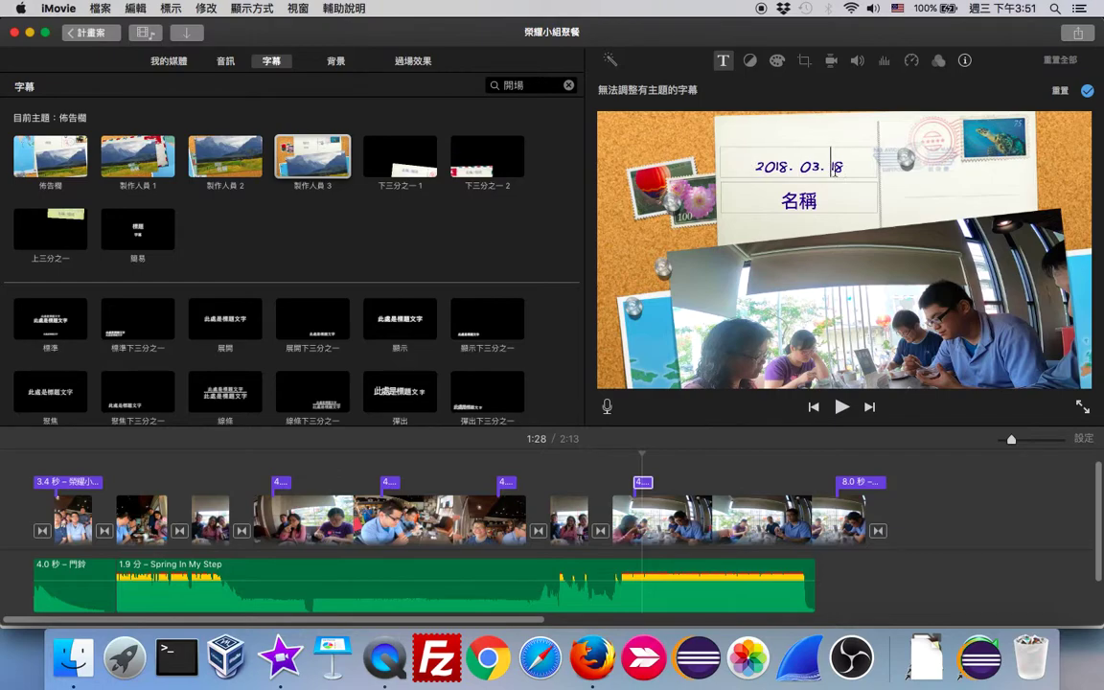
Replace the title's 名稱 placeholder with the venue name entered phonetically as 剛大會管
{"action": "double_click", "coordinate": [820, 201]}
{"action": "key", "text": "BackSpace"}
{"action": "key", "text": "ctrl+space"}
{"action": "type", "text": "剛ㄉ"}
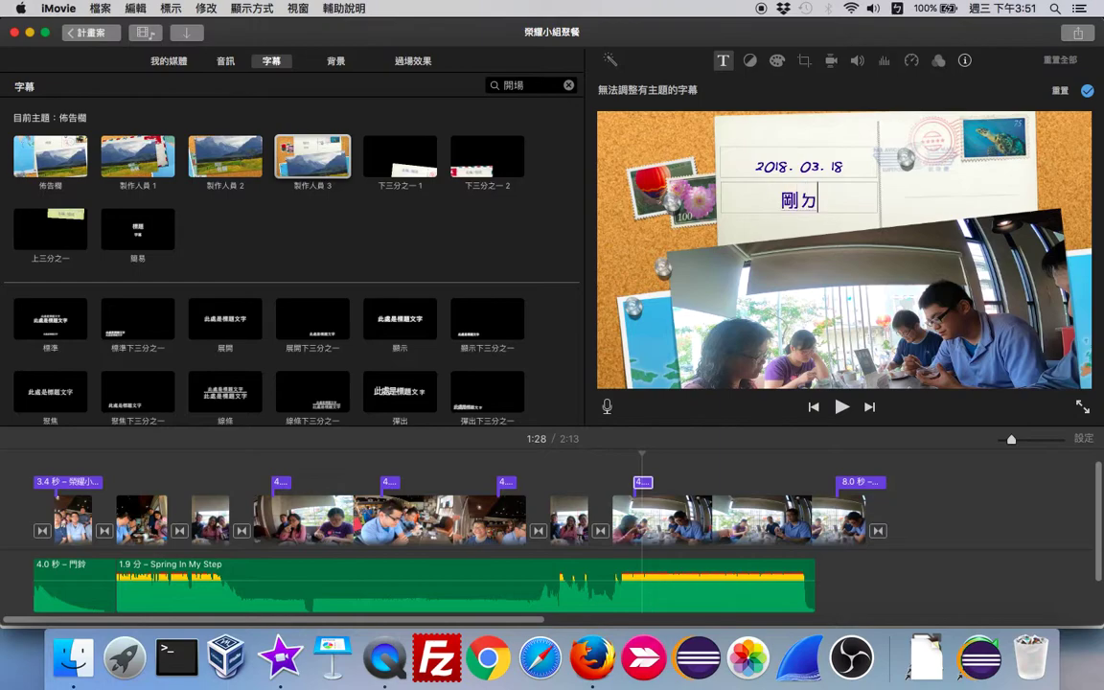
{"action": "type", "text": "匯款"}
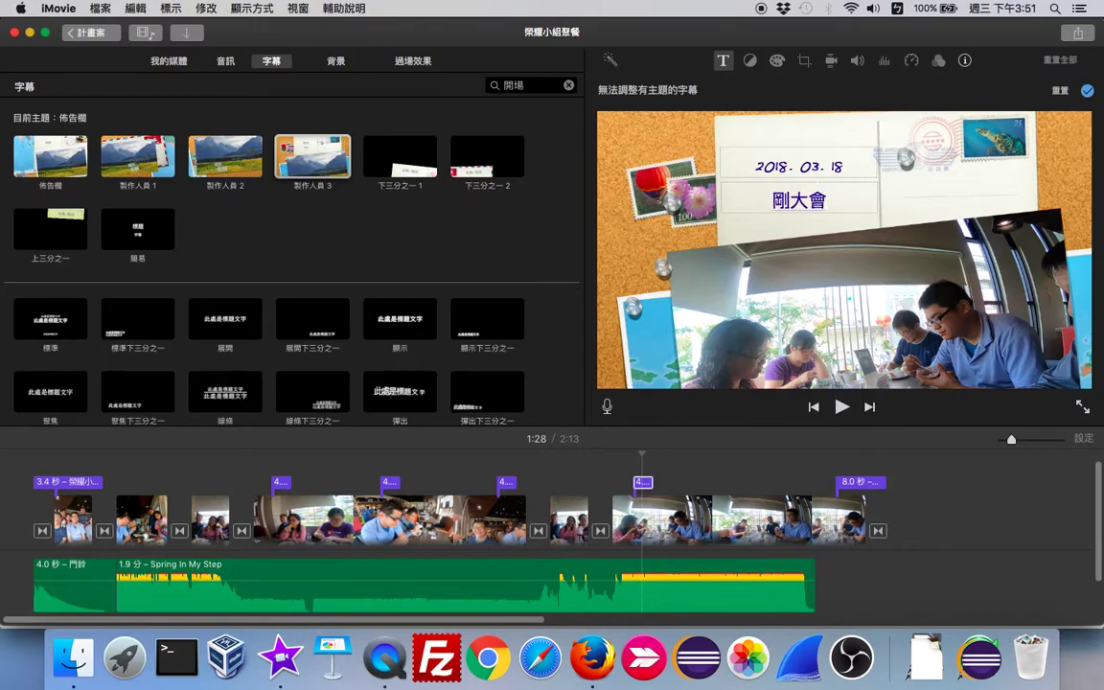
{"action": "key", "text": "BackSpace"}
{"action": "type", "text": "管"}
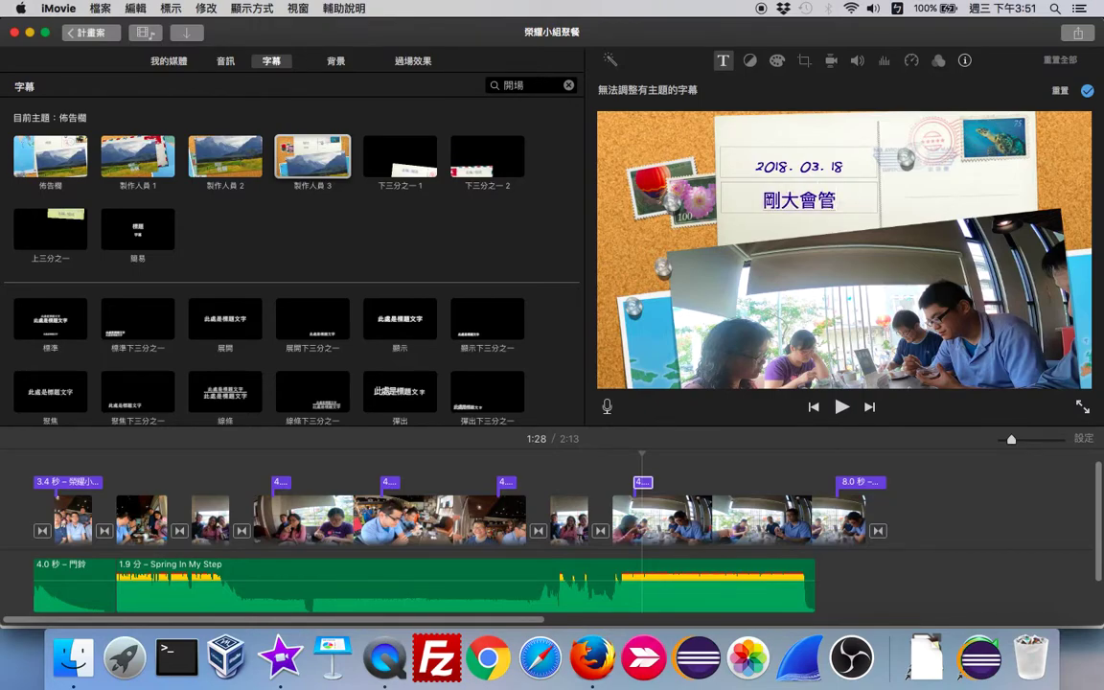
Correct the first character of the venue name to 岡 by choosing the right candidate
{"action": "key", "text": "Down"}
{"action": "key", "text": "Right"}
{"action": "key", "text": "Right"}
{"action": "key", "text": "Right"}
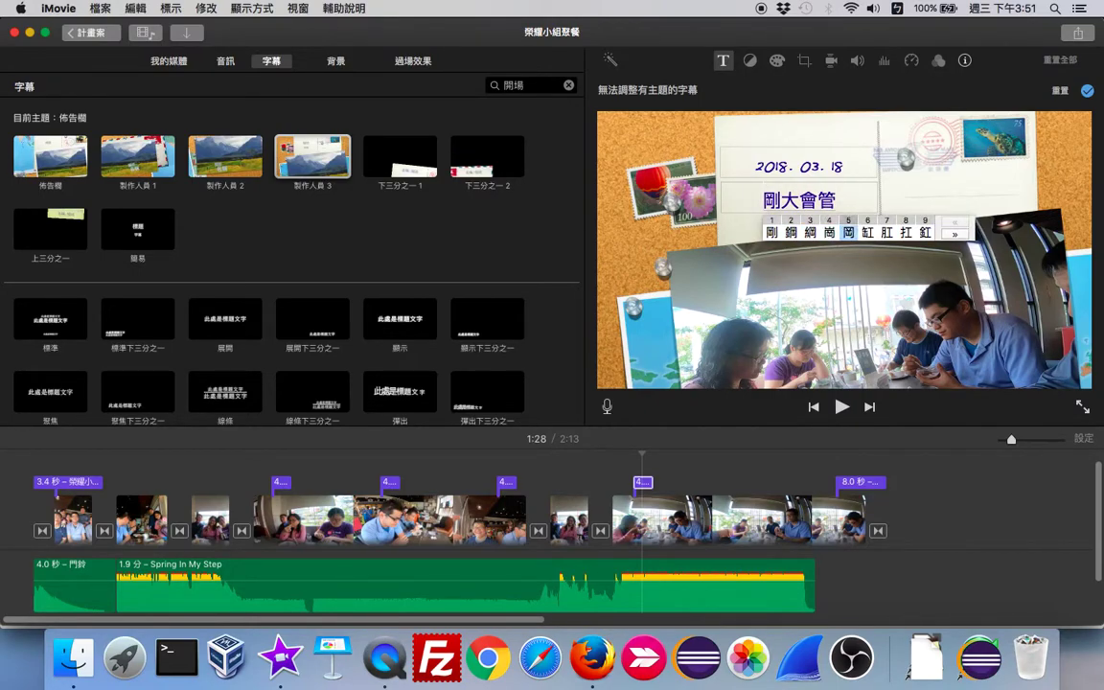
{"action": "key", "text": "Return"}
Correct the last character of the venue name to 館 and commit the text 岡大會館
{"action": "key", "text": "Right"}
{"action": "key", "text": "Right"}
{"action": "key", "text": "Right"}
{"action": "key", "text": "Down"}
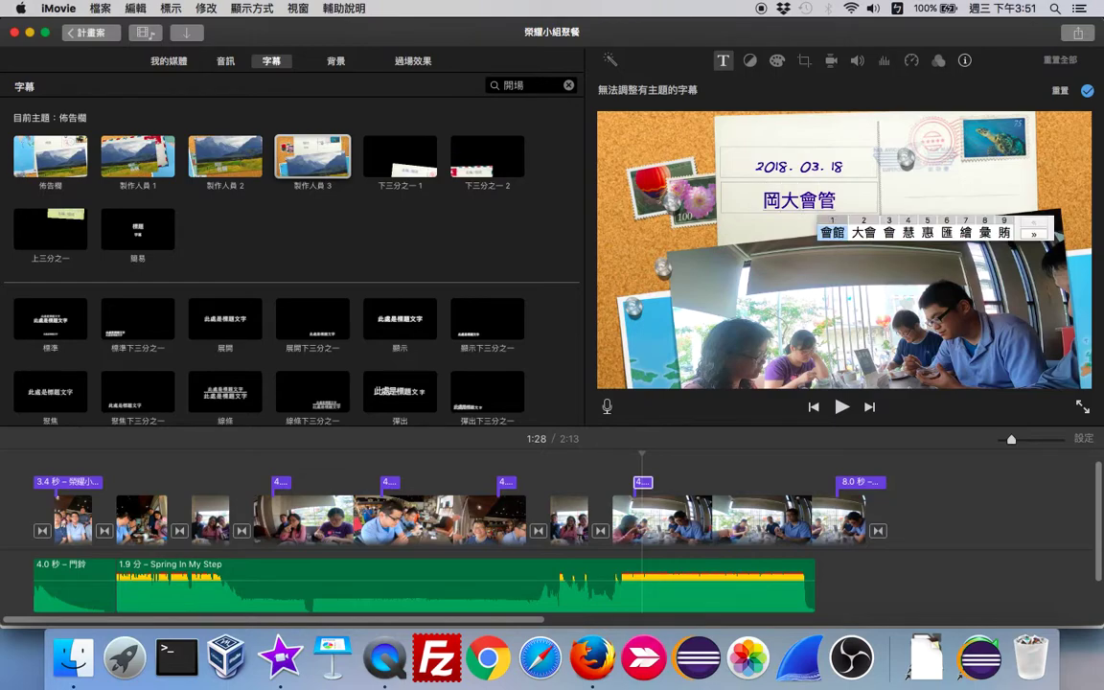
{"action": "key", "text": "Escape"}
{"action": "key", "text": "Down"}
{"action": "key", "text": "Right"}
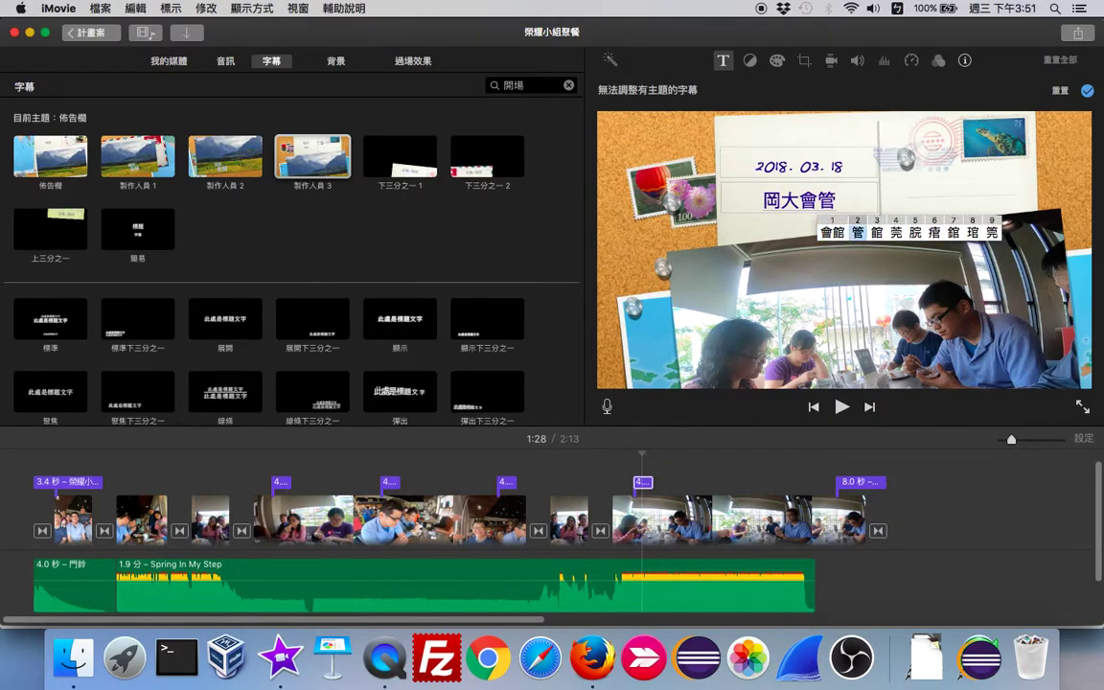
{"action": "key", "text": "Right"}
{"action": "key", "text": "Return"}
{"action": "key", "text": "ctrl+space"}
{"action": "key", "text": "super+a"}
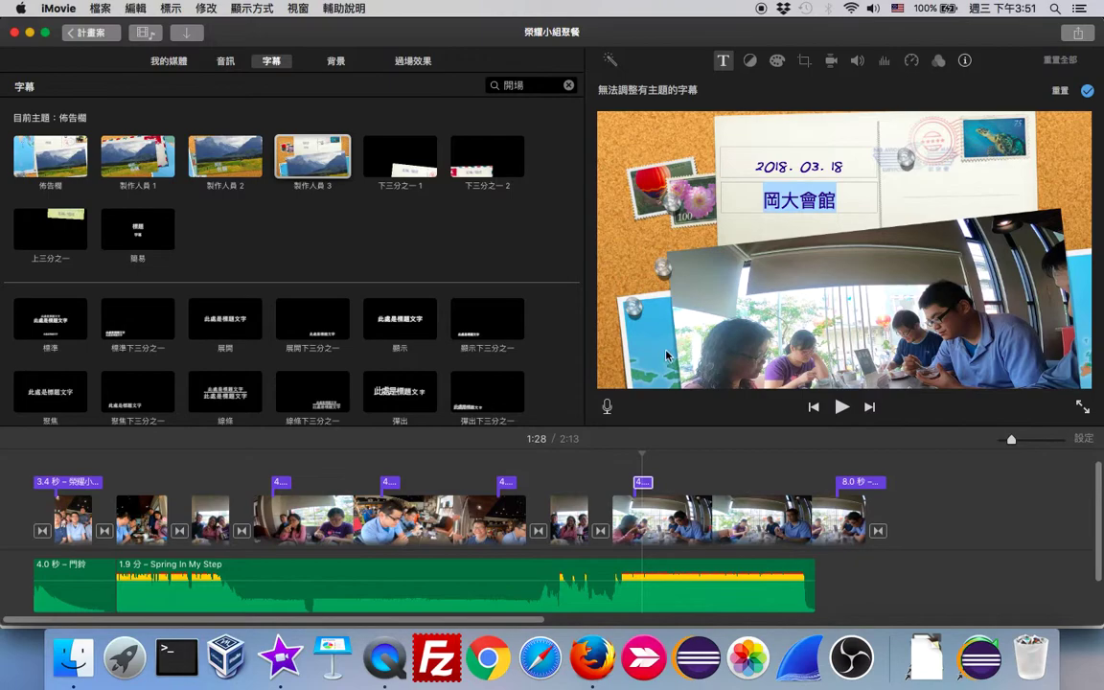
Play the last video clip from just before the date and venue title until the title has ended
{"action": "left_click", "coordinate": [623, 494]}
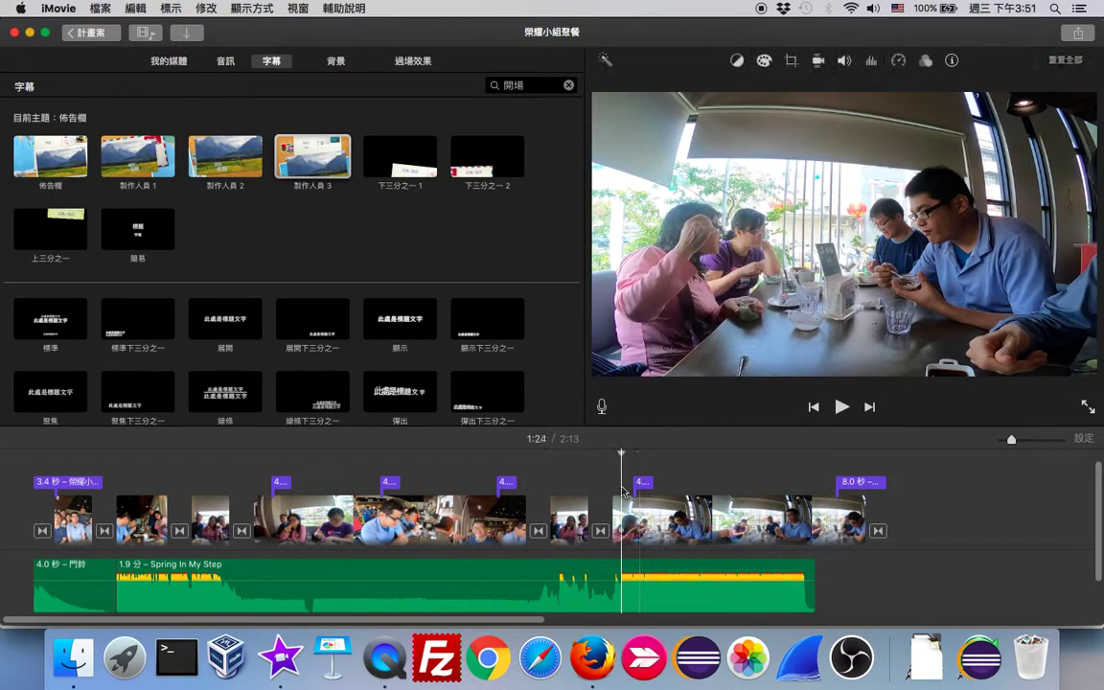
{"action": "left_click", "coordinate": [847, 413]}
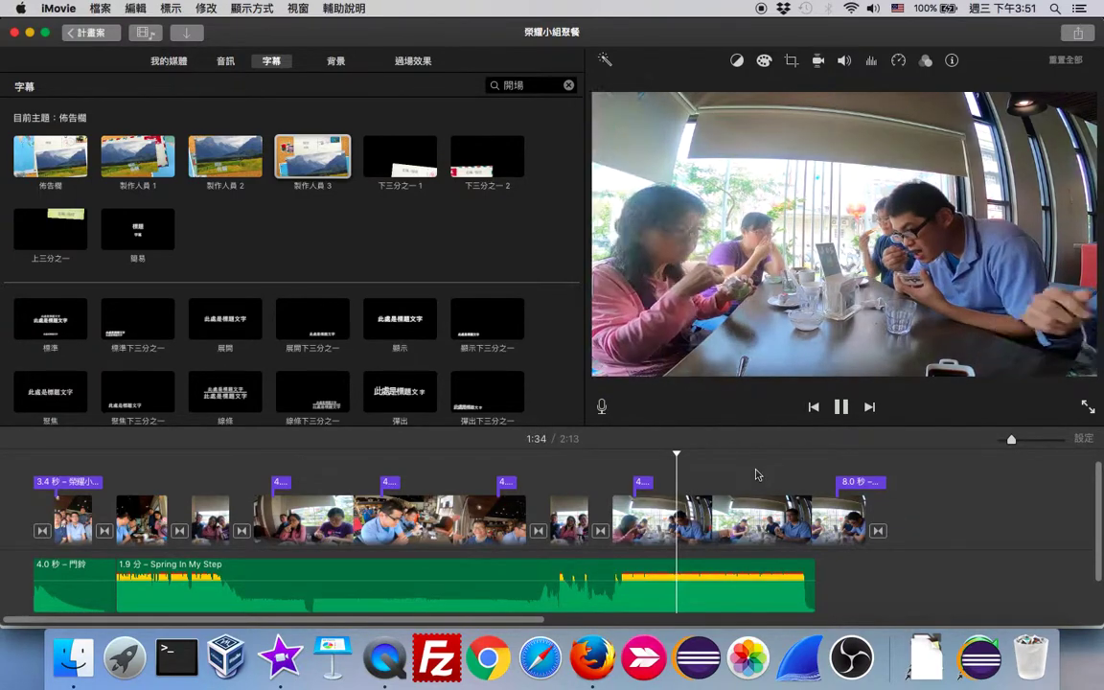
{"action": "left_click", "coordinate": [841, 406]}
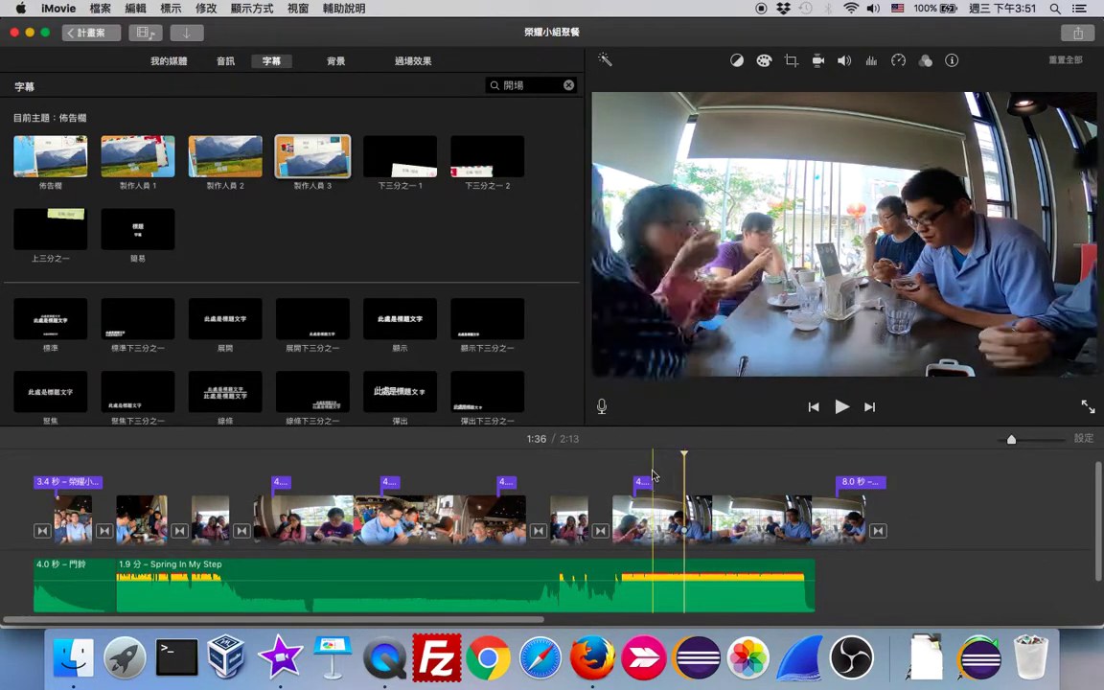
Set the duration of the date and venue title to 7 seconds
{"action": "left_click", "coordinate": [650, 480]}
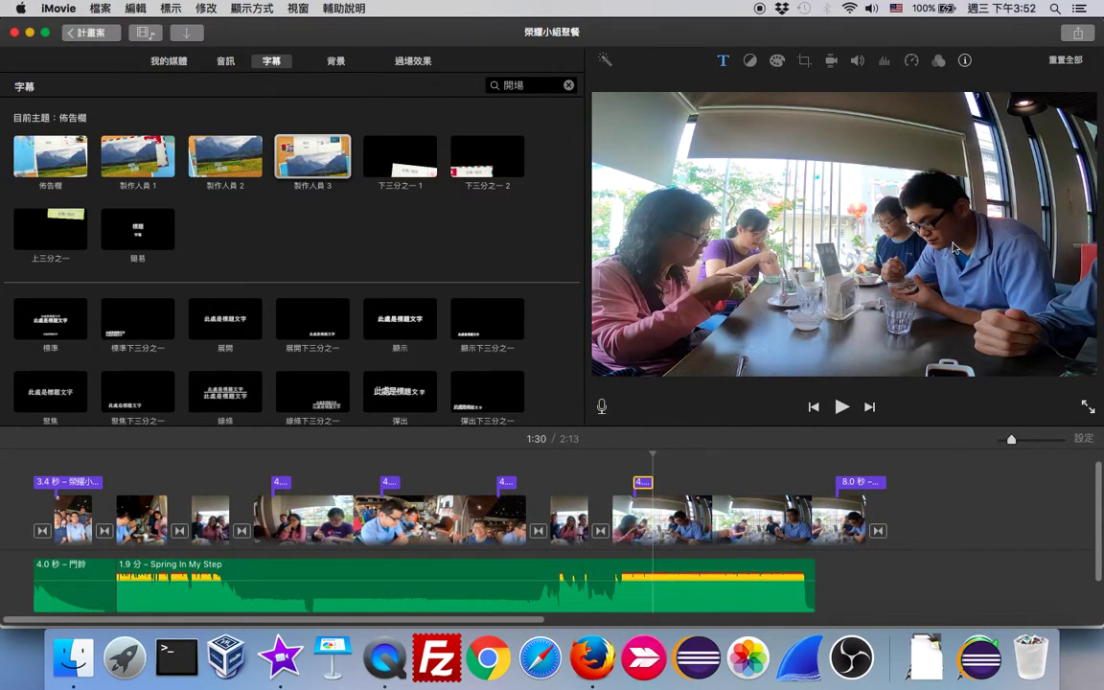
{"action": "left_click", "coordinate": [964, 61]}
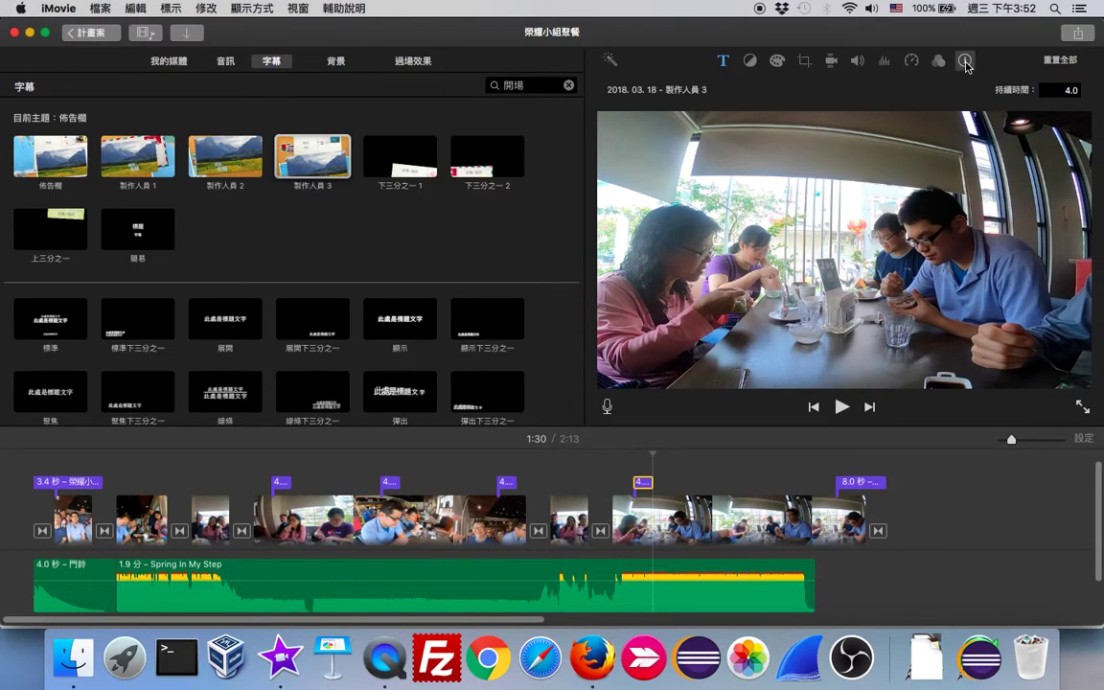
{"action": "left_click", "coordinate": [964, 61]}
{"action": "left_click", "coordinate": [965, 61]}
{"action": "left_click", "coordinate": [1066, 91]}
{"action": "type", "text": "7"}
{"action": "key", "text": "Return"}
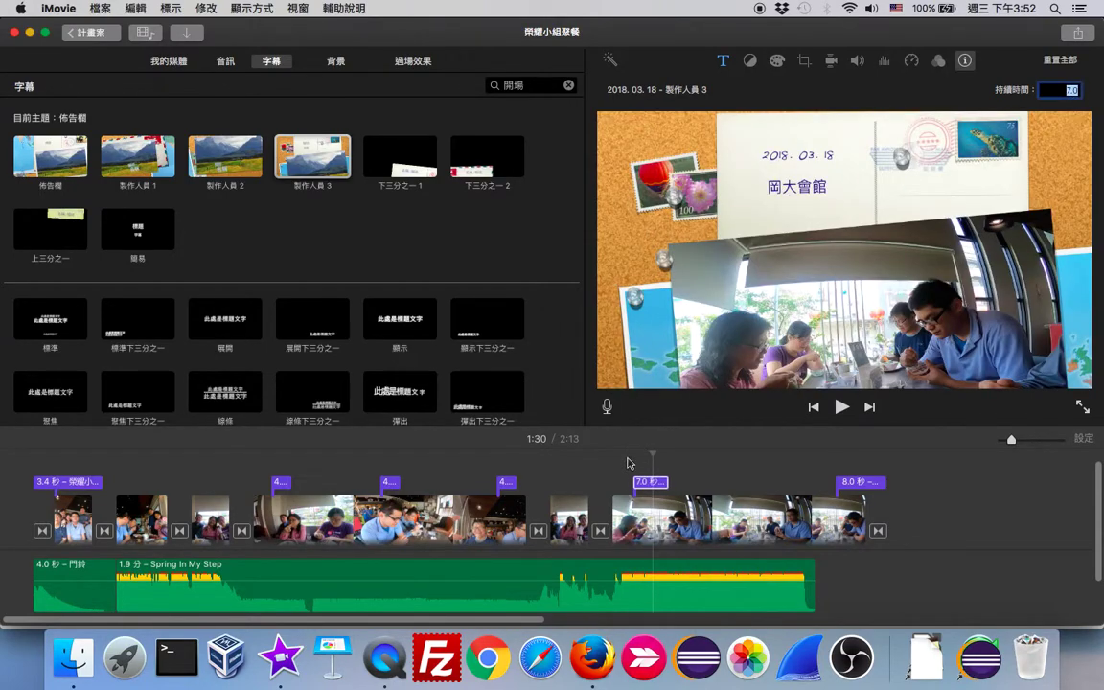
Move the date and venue title to the later part of the last clip, and play back that stretch
{"action": "left_click", "coordinate": [647, 482]}
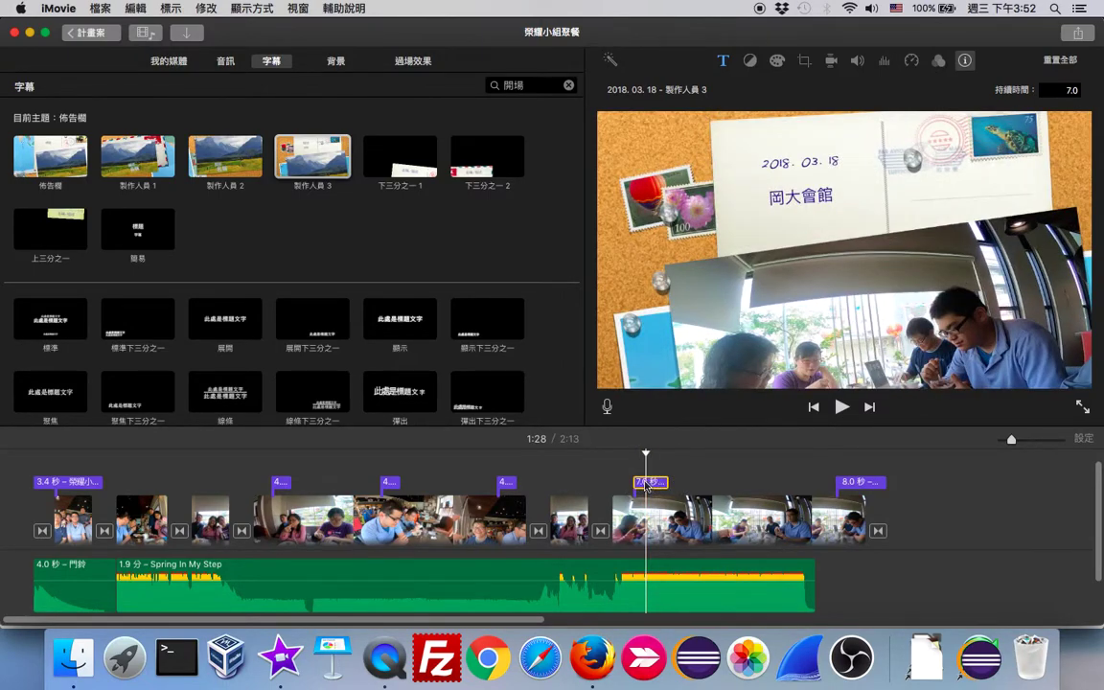
{"action": "left_click_drag", "start_coordinate": [644, 485], "coordinate": [775, 484]}
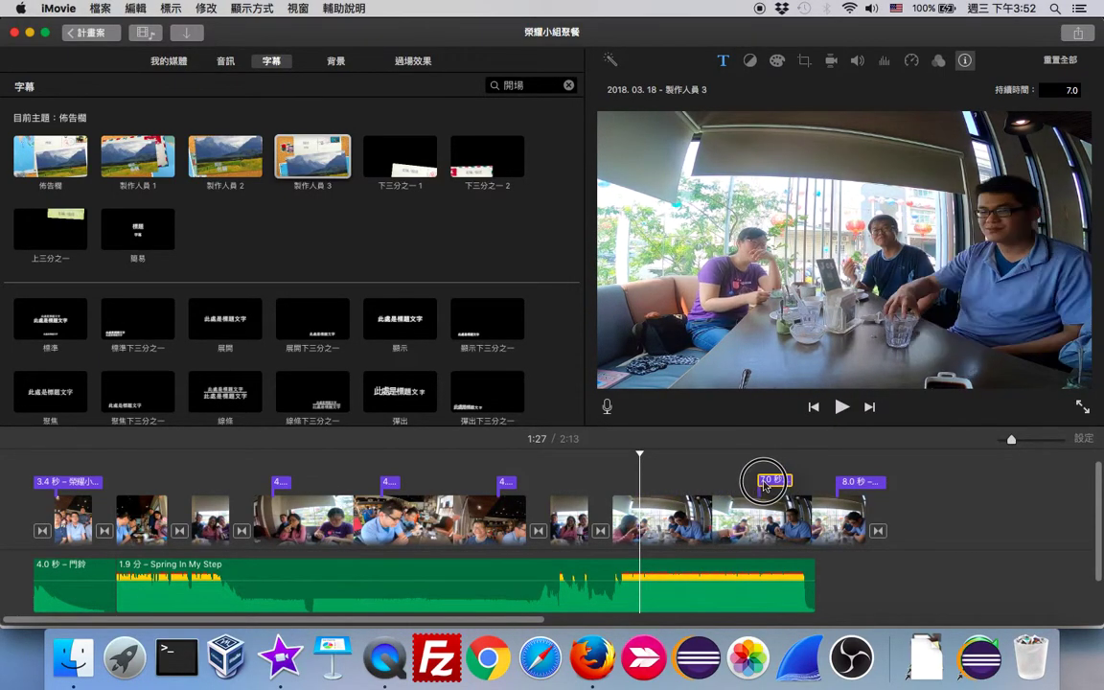
{"action": "left_click", "coordinate": [705, 472]}
{"action": "left_click", "coordinate": [732, 472]}
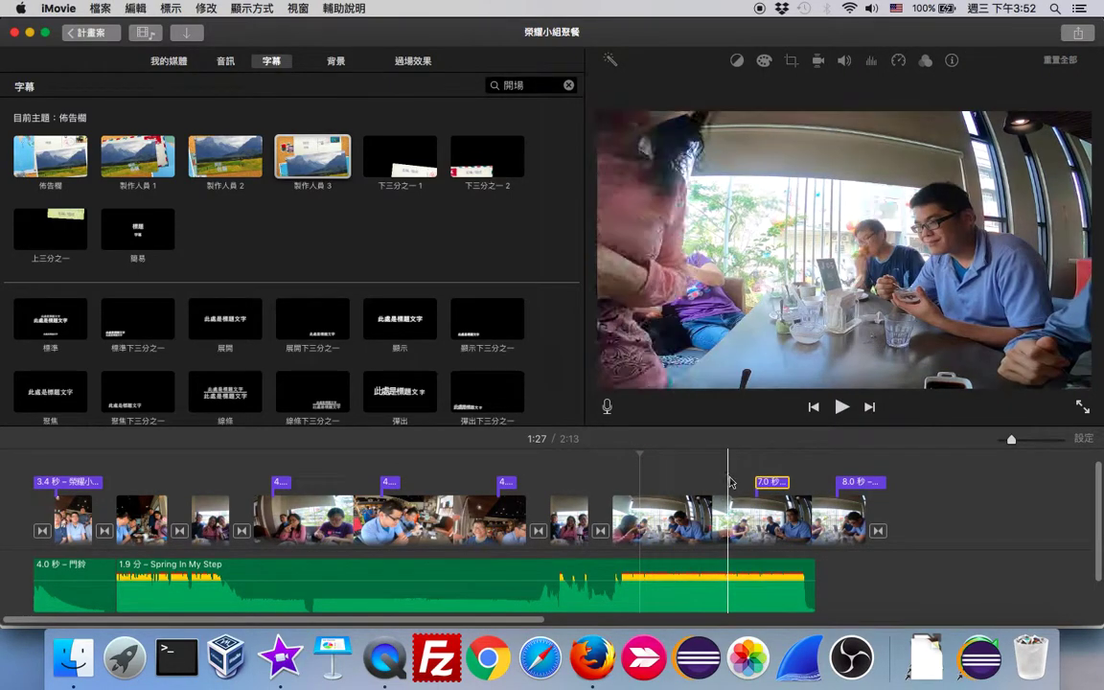
{"action": "left_click", "coordinate": [842, 411]}
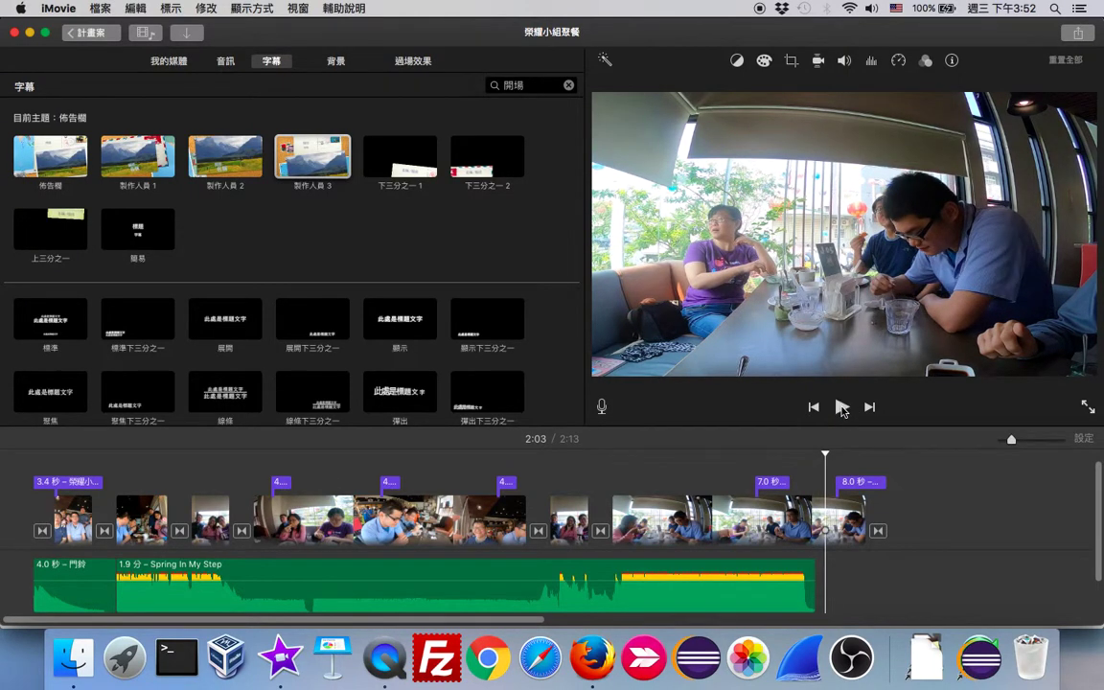
Shift the date and venue title slightly later, nearer the closing title, and play back both titles
{"action": "left_click", "coordinate": [784, 482]}
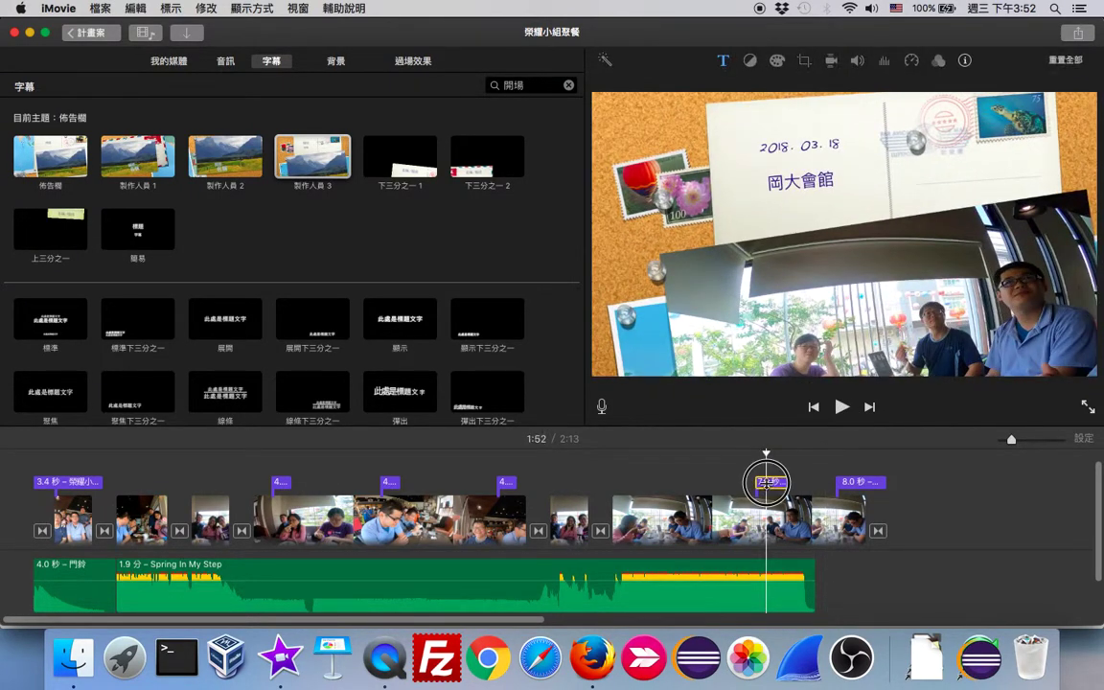
{"action": "mouse_move", "coordinate": [786, 485]}
{"action": "left_mouse_down"}
{"action": "mouse_move", "coordinate": [797, 486]}
{"action": "mouse_move", "coordinate": [789, 488]}
{"action": "left_mouse_up"}
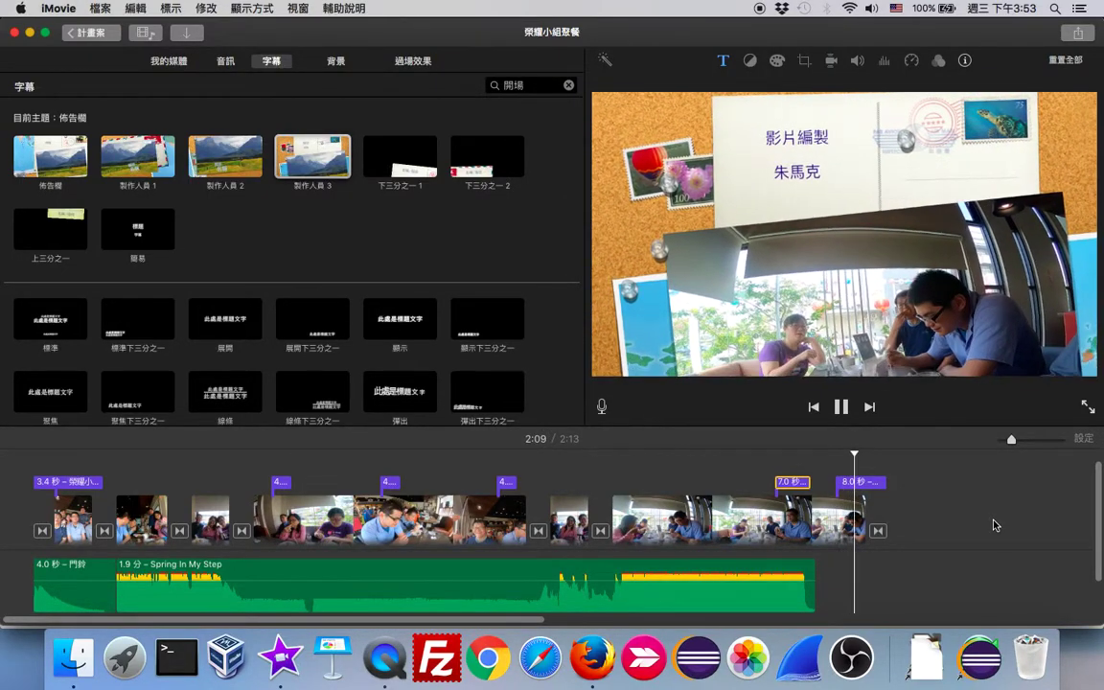
{"action": "left_click", "coordinate": [839, 407]}
Set the duration of the date and venue title to 8 seconds
{"action": "left_click", "coordinate": [785, 482]}
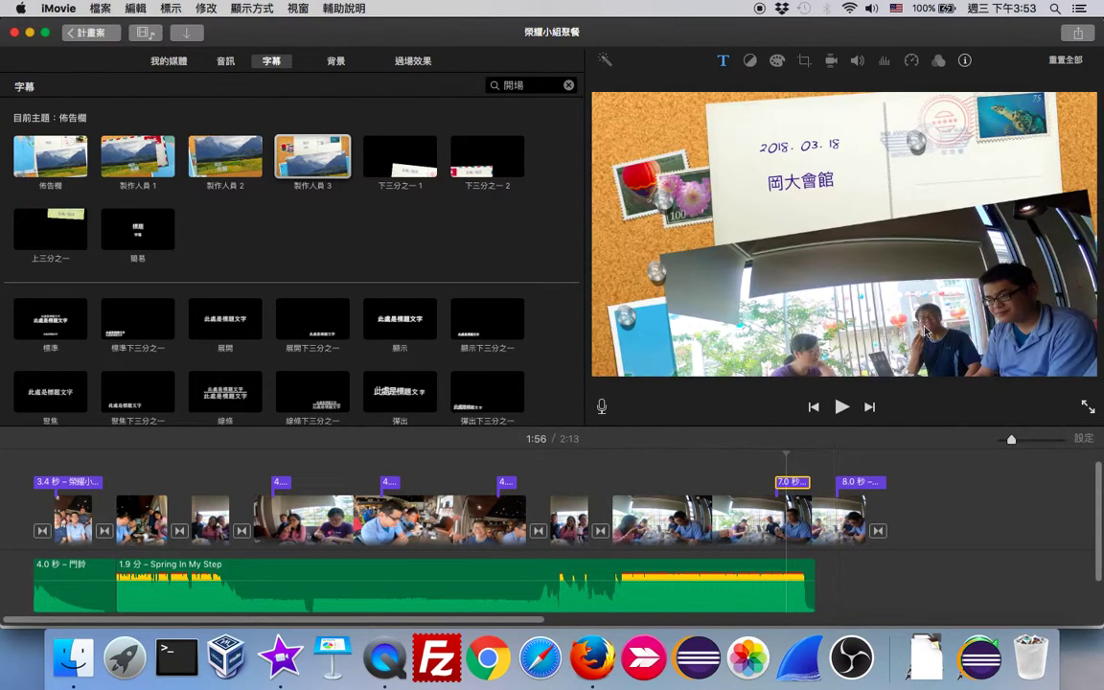
{"action": "left_click", "coordinate": [795, 483]}
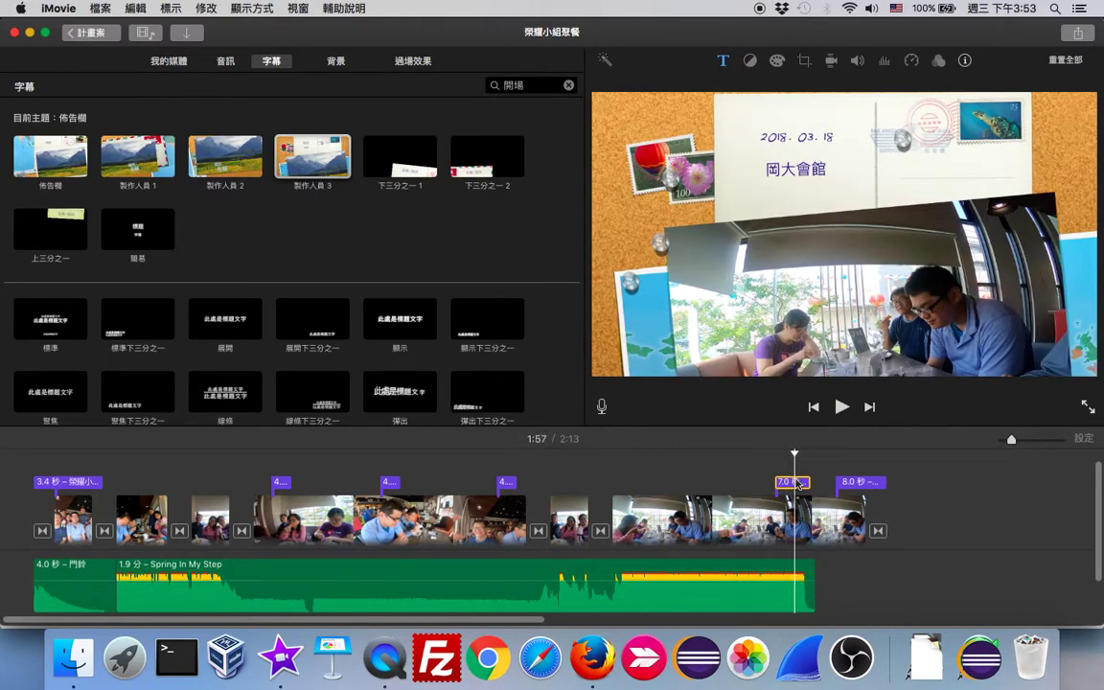
{"action": "double_click", "coordinate": [797, 484]}
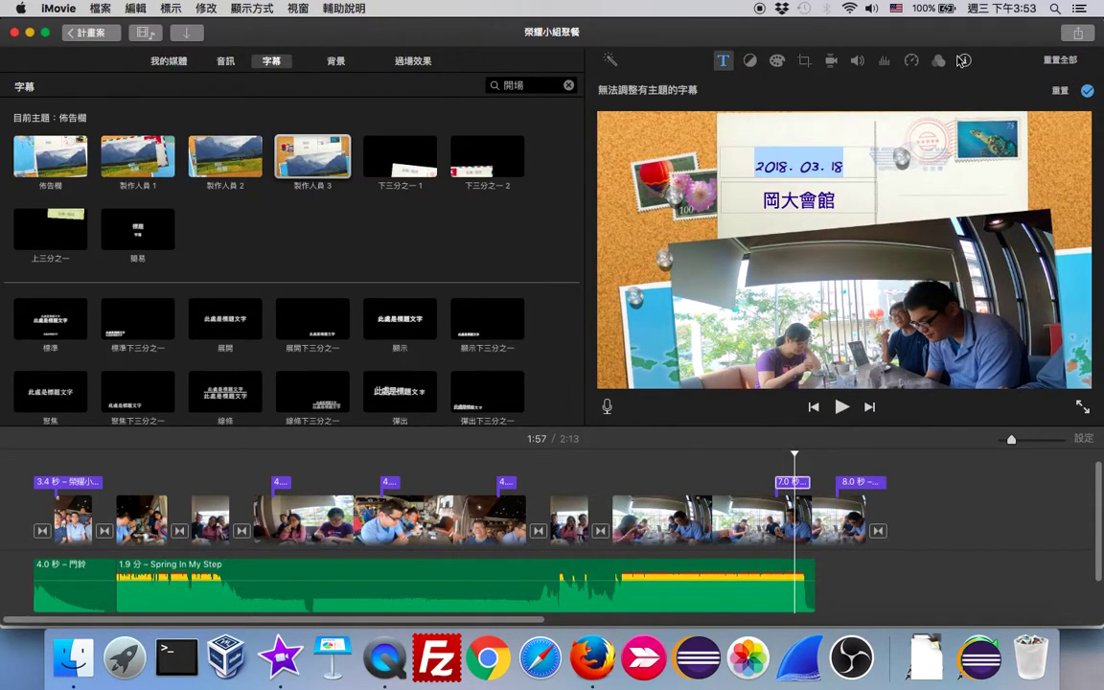
{"action": "left_click", "coordinate": [966, 62]}
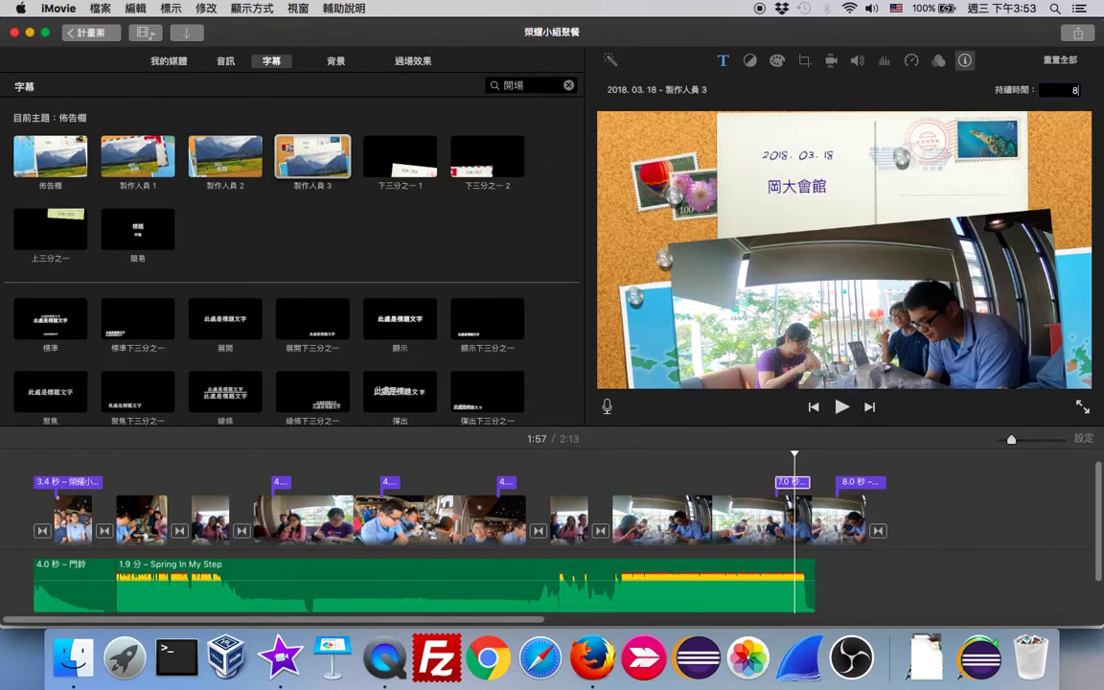
{"action": "type", "text": "8"}
{"action": "key", "text": "Return"}
Play back the end of the last clip, from before the date and venue title through the closing title
{"action": "left_click", "coordinate": [796, 483]}
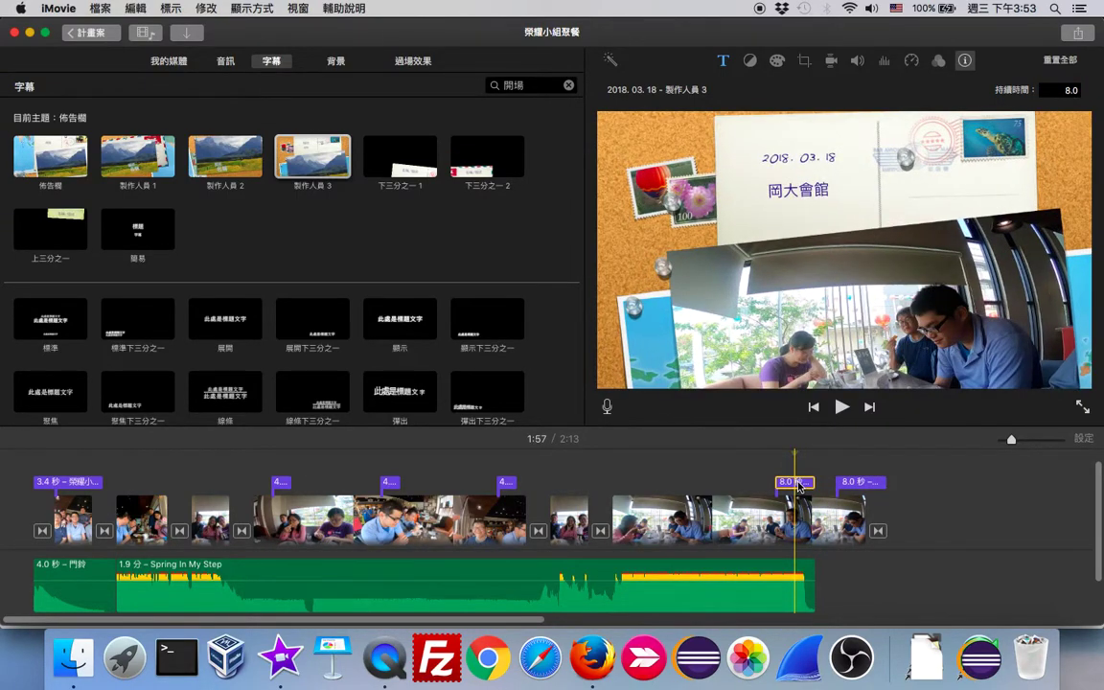
{"action": "left_click_drag", "start_coordinate": [799, 485], "coordinate": [766, 489]}
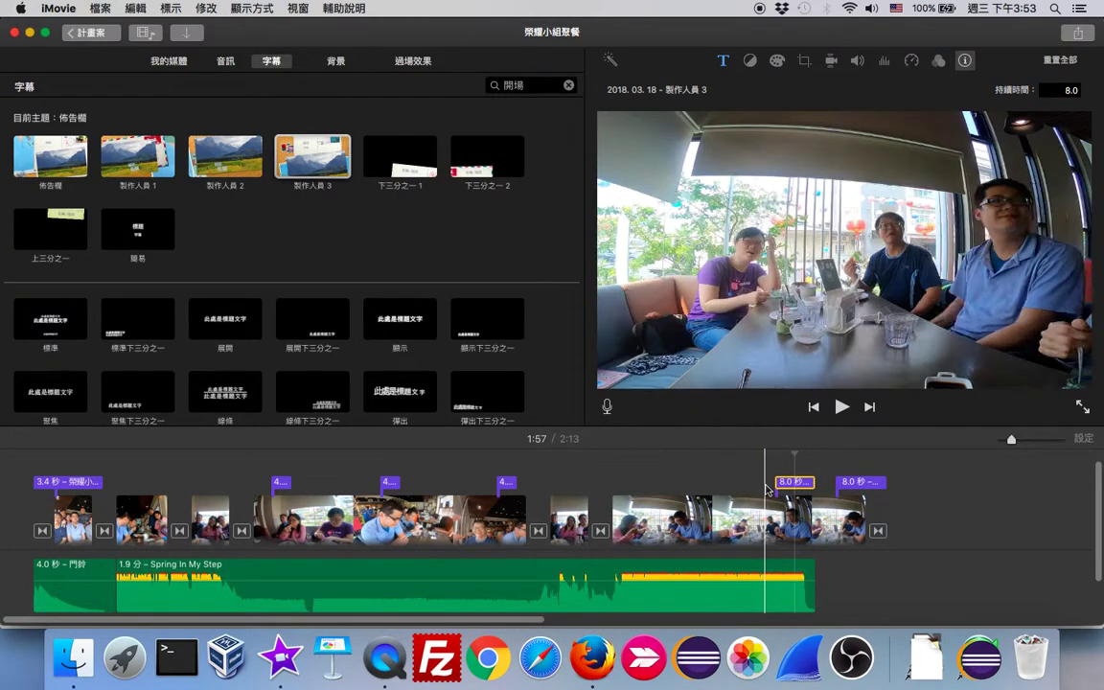
{"action": "left_click", "coordinate": [766, 518]}
{"action": "left_click", "coordinate": [842, 407]}
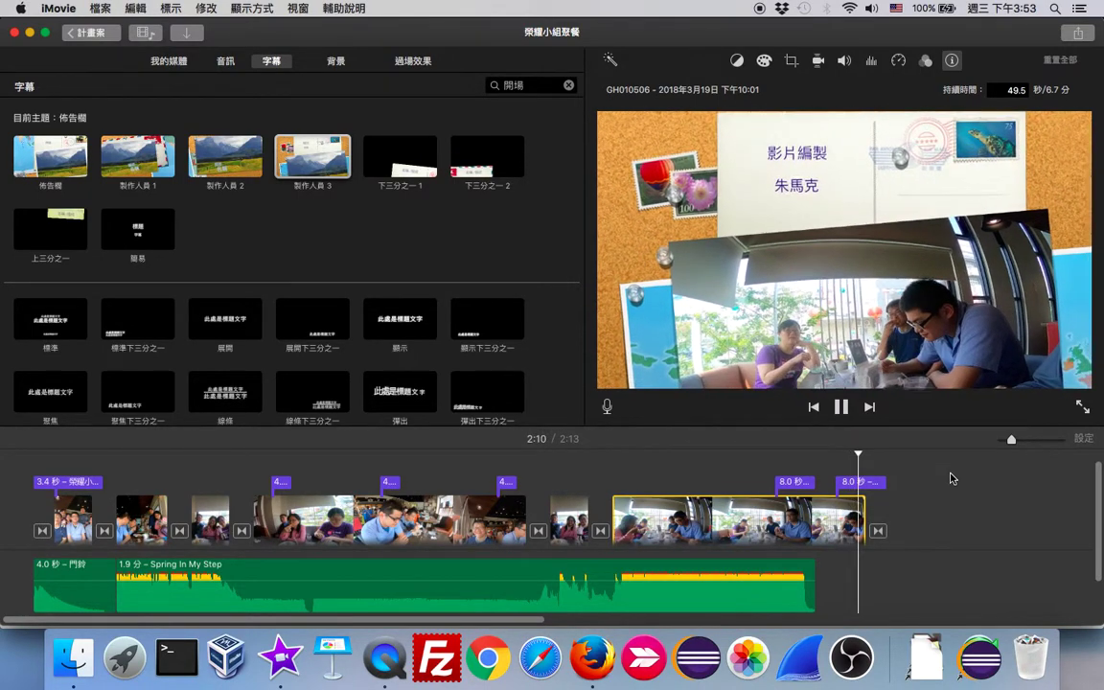
{"action": "left_click", "coordinate": [65, 154]}
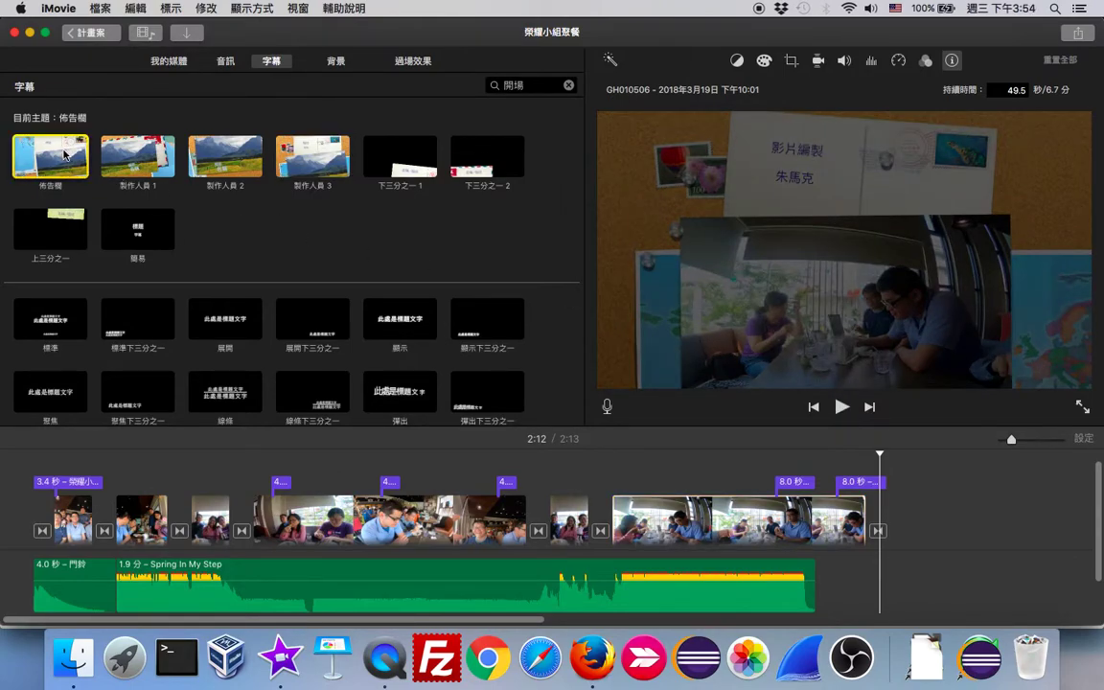
{"action": "left_click", "coordinate": [764, 518]}
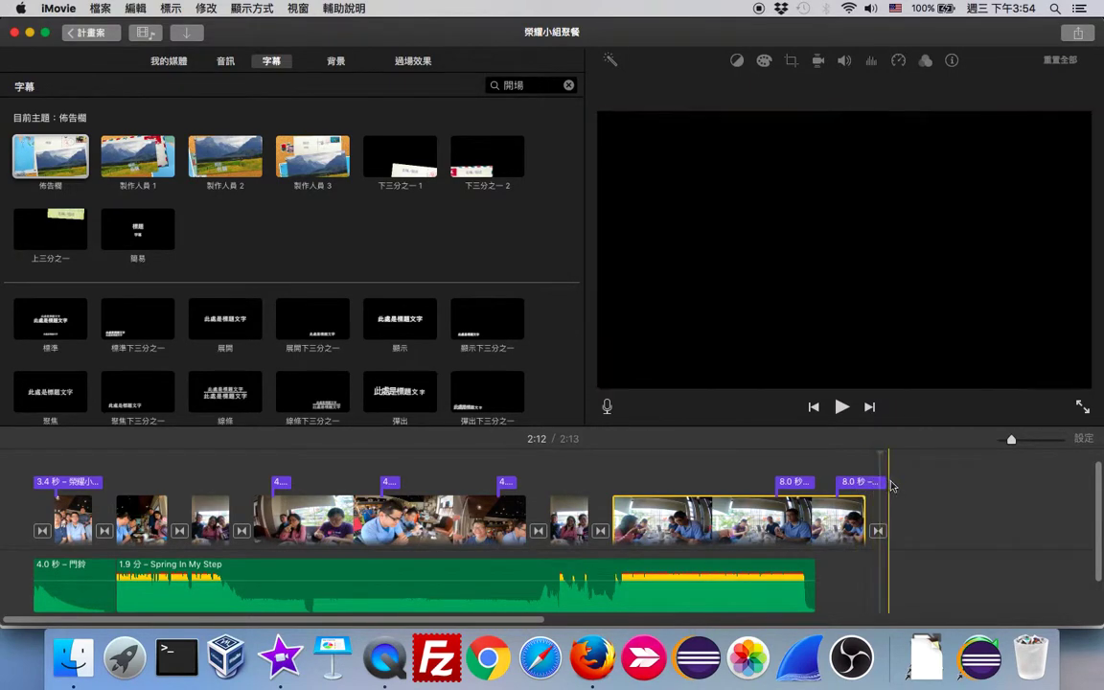
Play back the end of the last clip, and play the whole movie from the beginning to review it
{"action": "left_click", "coordinate": [765, 484]}
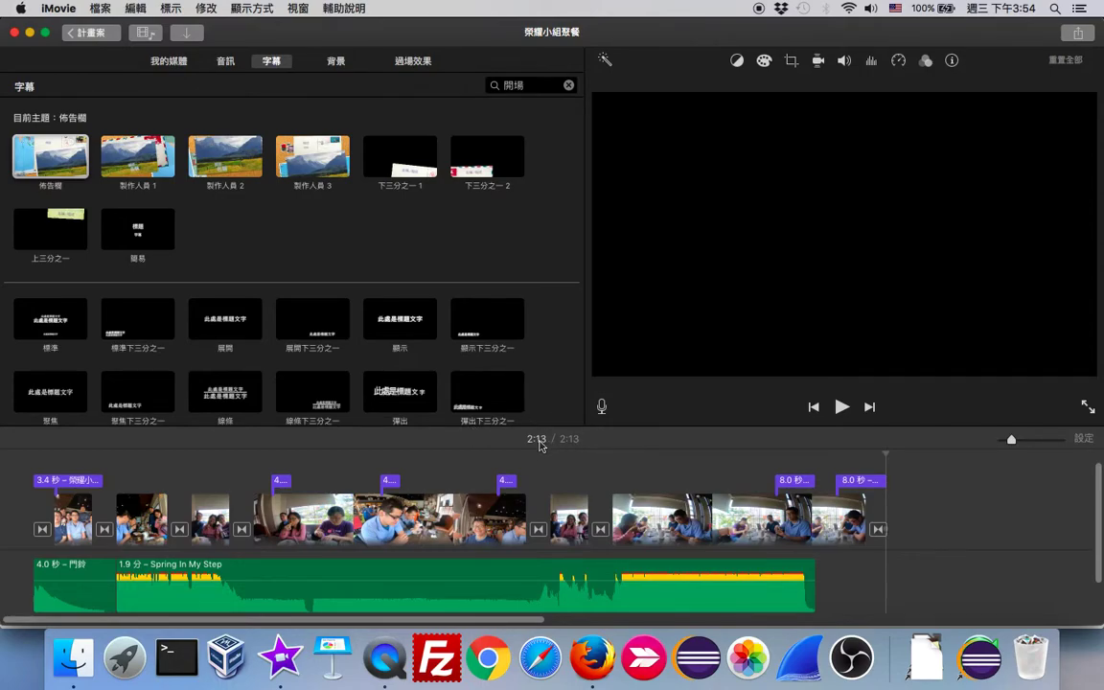
{"action": "left_click", "coordinate": [34, 463]}
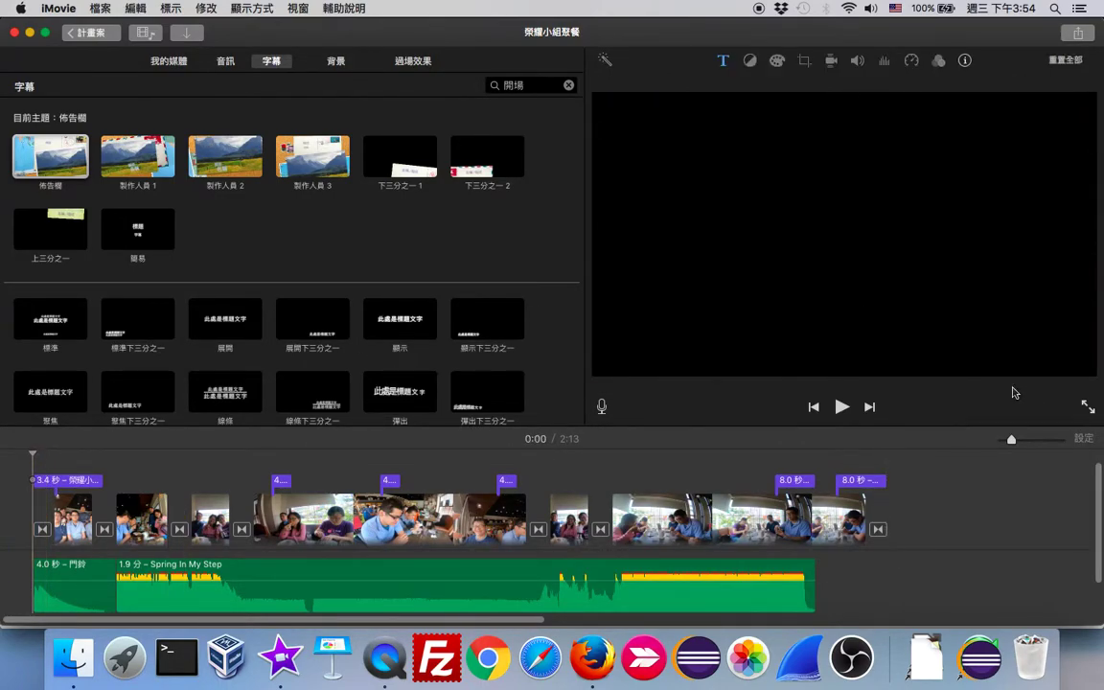
{"action": "left_click", "coordinate": [841, 407]}
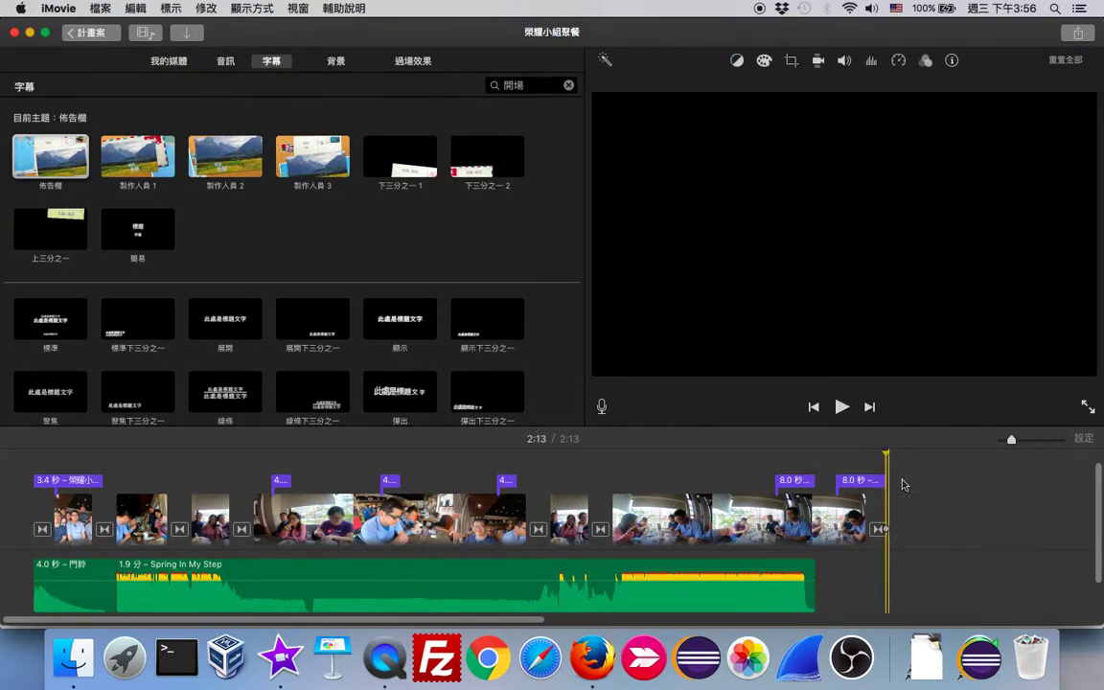
Correct the venue line in the date and venue title to 岡大匯館
{"action": "left_click", "coordinate": [783, 480]}
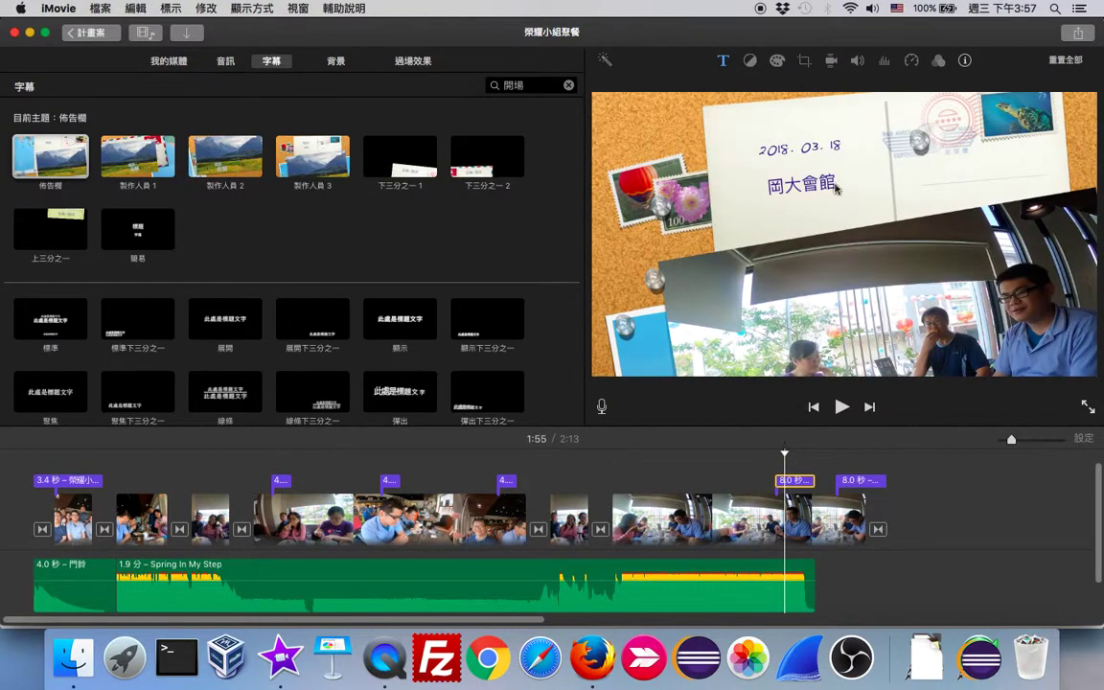
{"action": "left_click", "coordinate": [822, 184]}
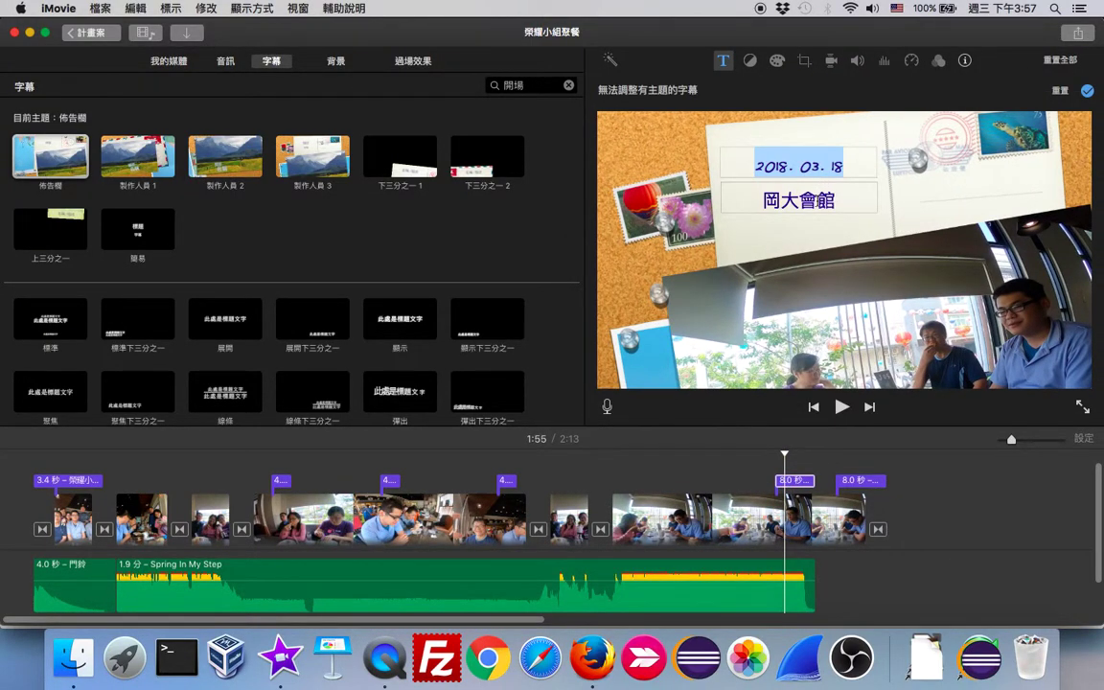
{"action": "left_click", "coordinate": [816, 200]}
{"action": "key", "text": "BackSpace"}
{"action": "type", "text": "會"}
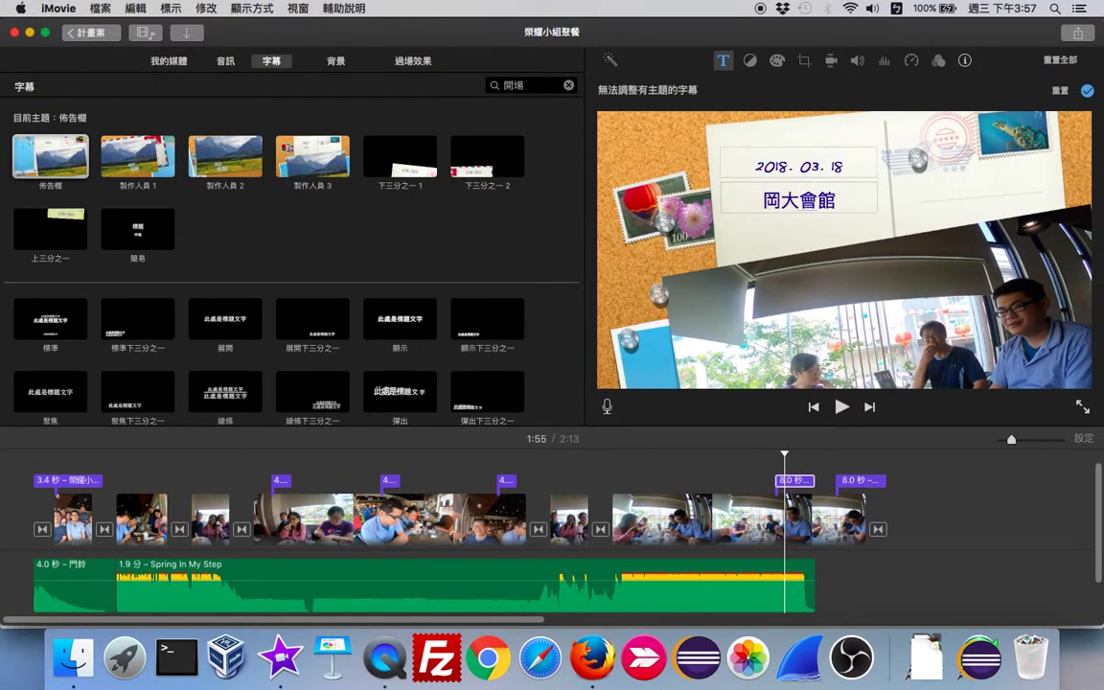
{"action": "key", "text": "BackSpace"}
{"action": "type", "text": "匯"}
{"action": "key", "text": "super+a"}
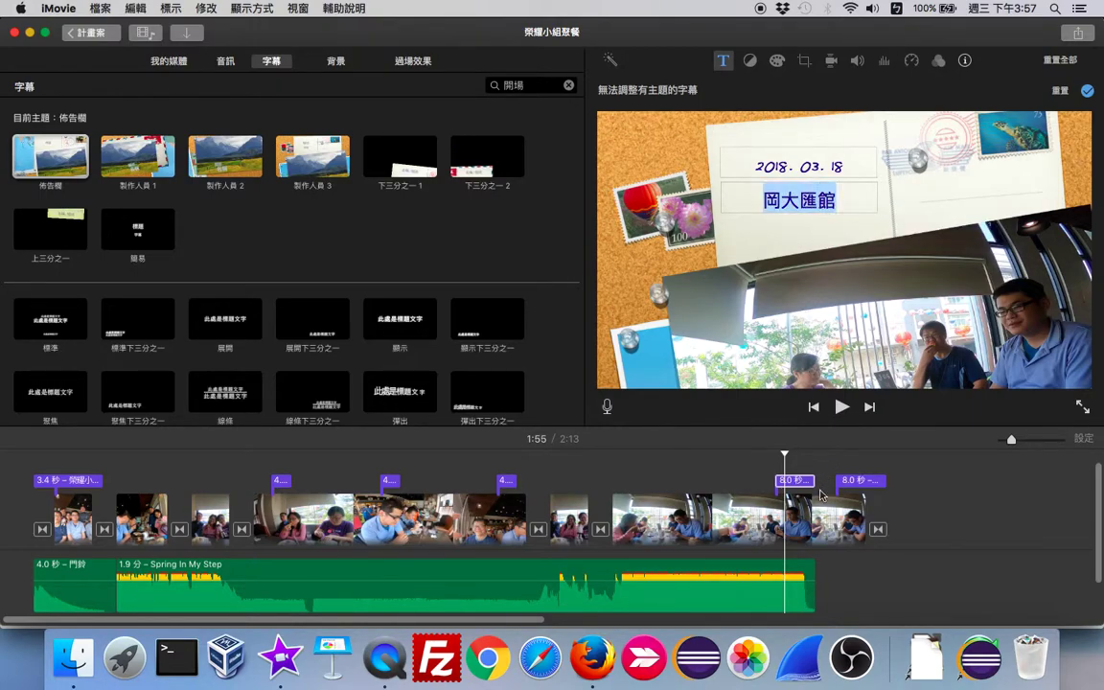
{"action": "left_click", "coordinate": [734, 512]}
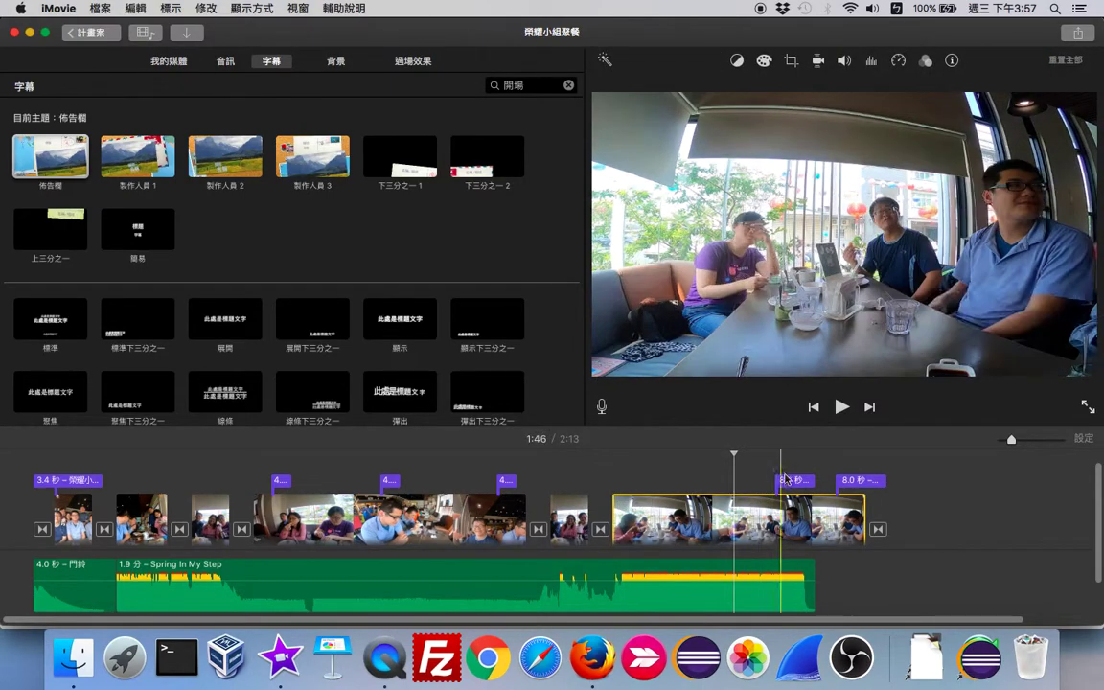
Change the heading line of the closing title to 影片後製
{"action": "left_click", "coordinate": [853, 480]}
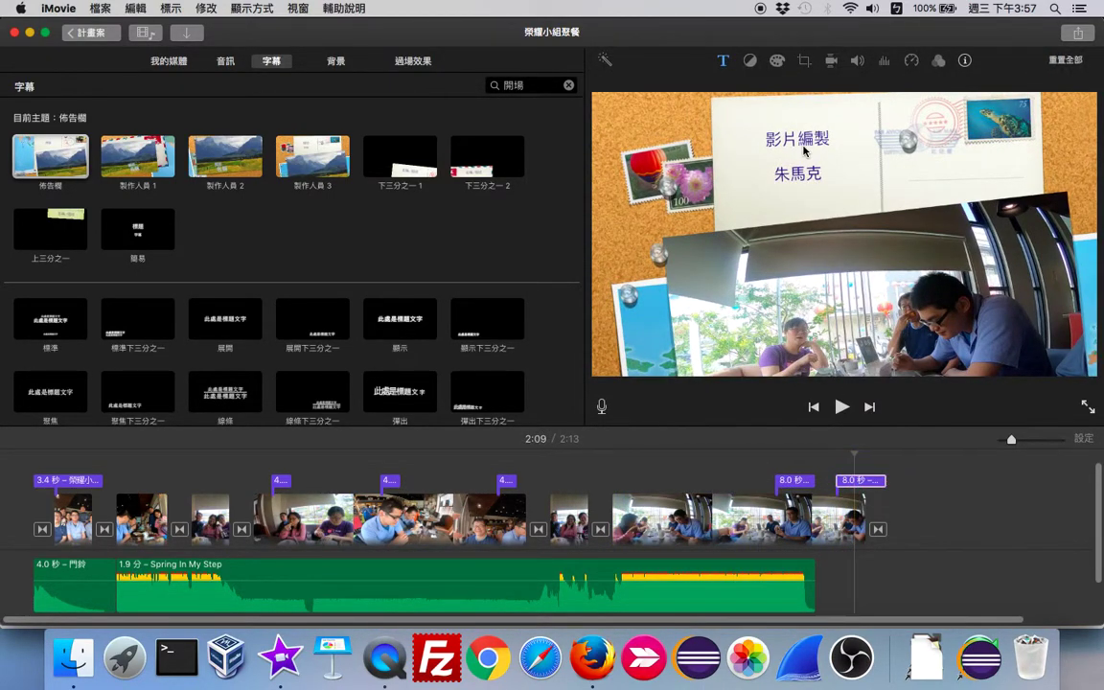
{"action": "left_click", "coordinate": [803, 150]}
{"action": "double_click", "coordinate": [814, 168]}
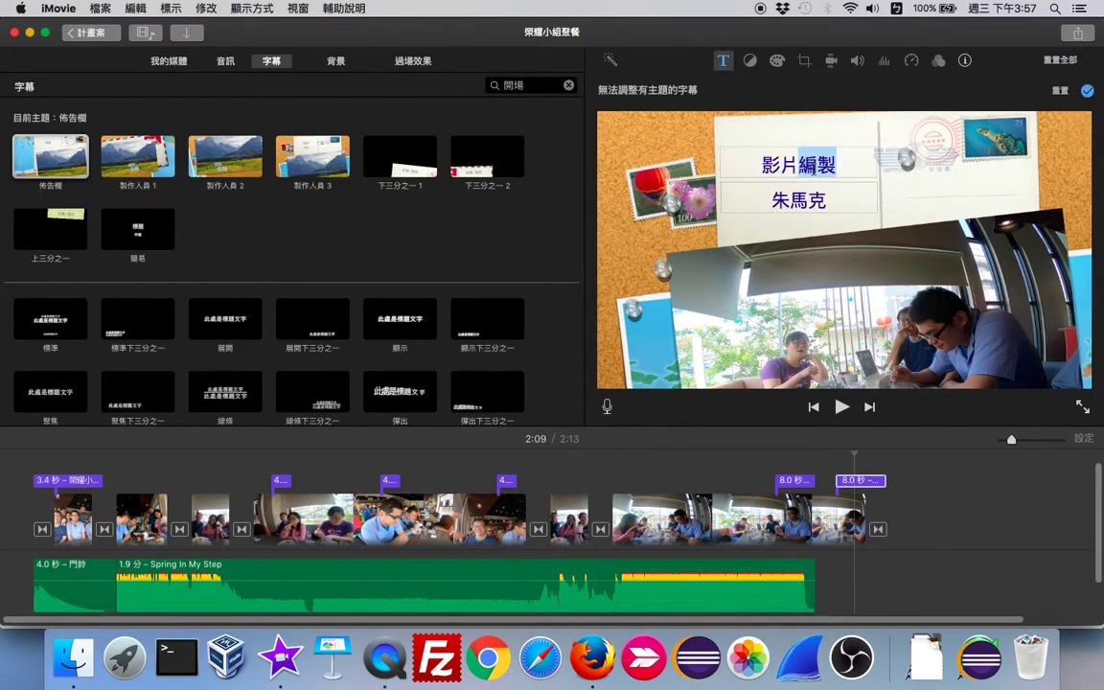
{"action": "type", "text": "c.454"}
{"action": "key", "text": "BackSpace"}
{"action": "key", "text": "BackSpace"}
{"action": "key", "text": "BackSpace"}
{"action": "key", "text": "BackSpace"}
{"action": "key", "text": "BackSpace"}
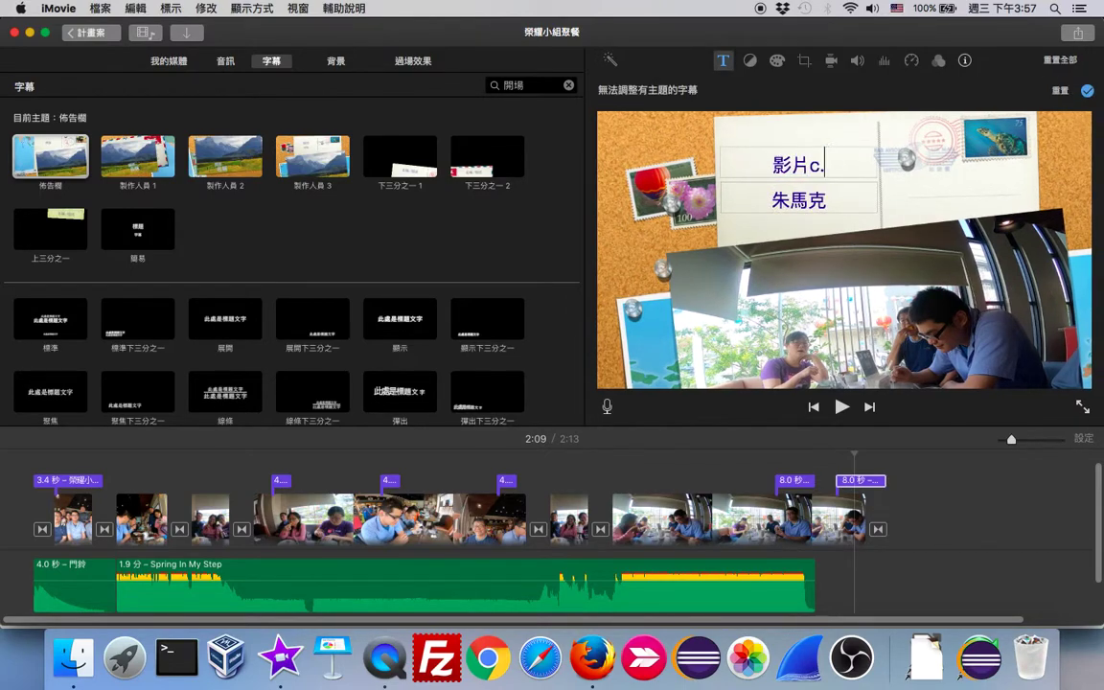
{"action": "type", "text": "c."}
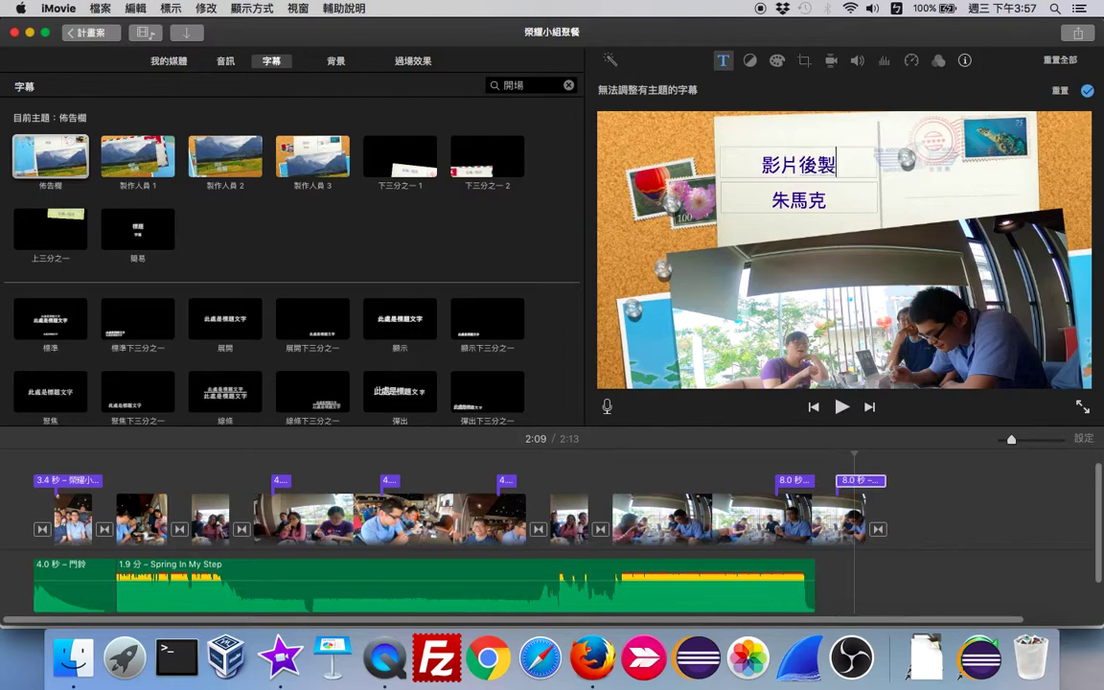
{"action": "key", "text": "super+a"}
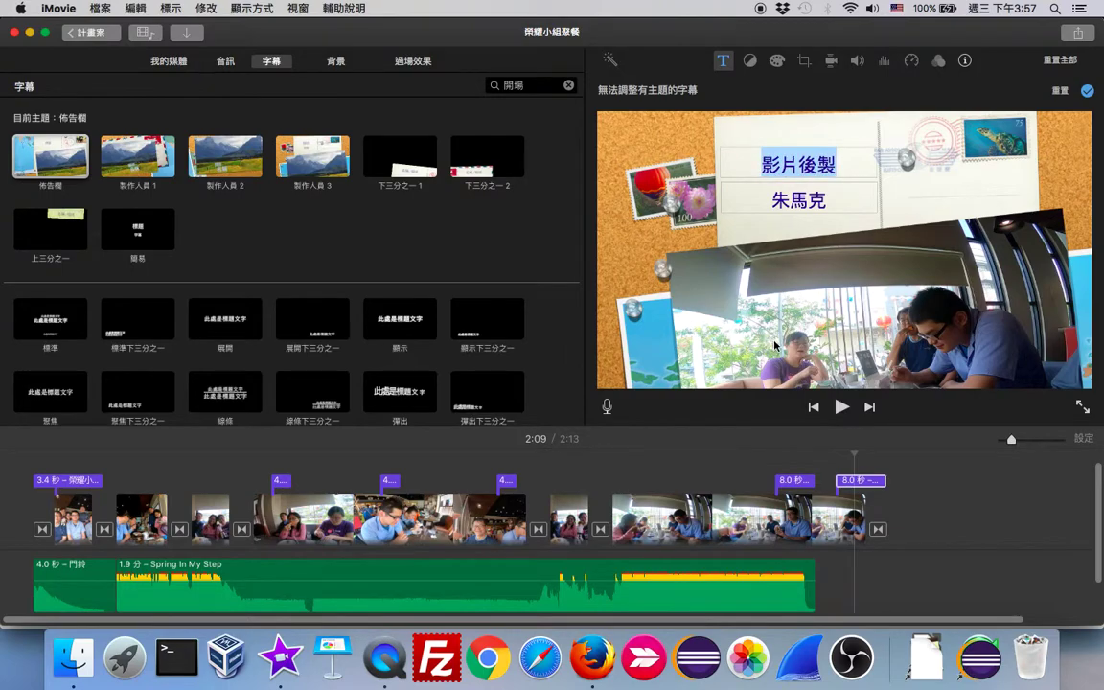
{"action": "left_click", "coordinate": [830, 487]}
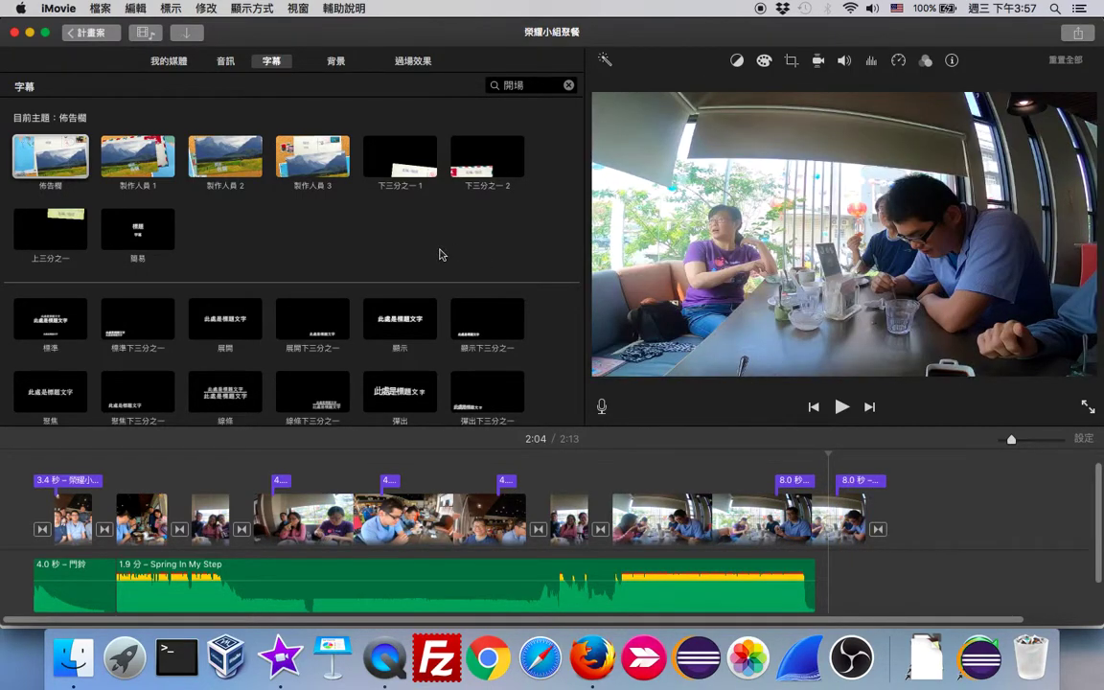
Export the movie as a 1080p, high-quality video file named 榮耀小組聚餐 in the 文件 folder
{"action": "left_click", "coordinate": [134, 9]}
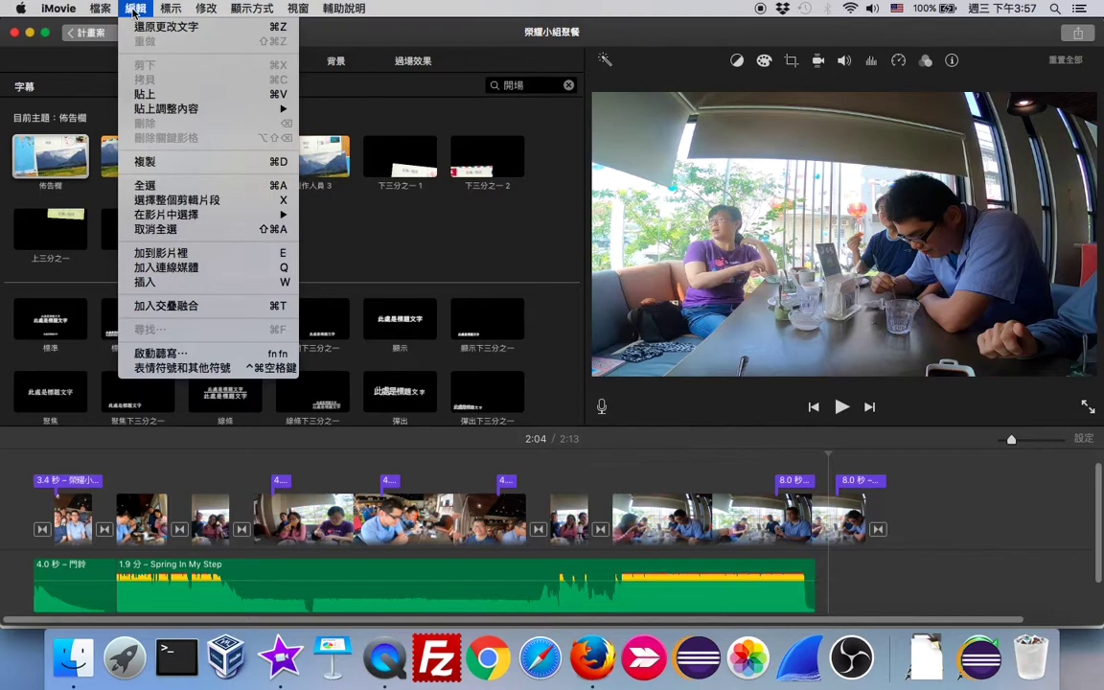
{"action": "mouse_move", "coordinate": [100, 8]}
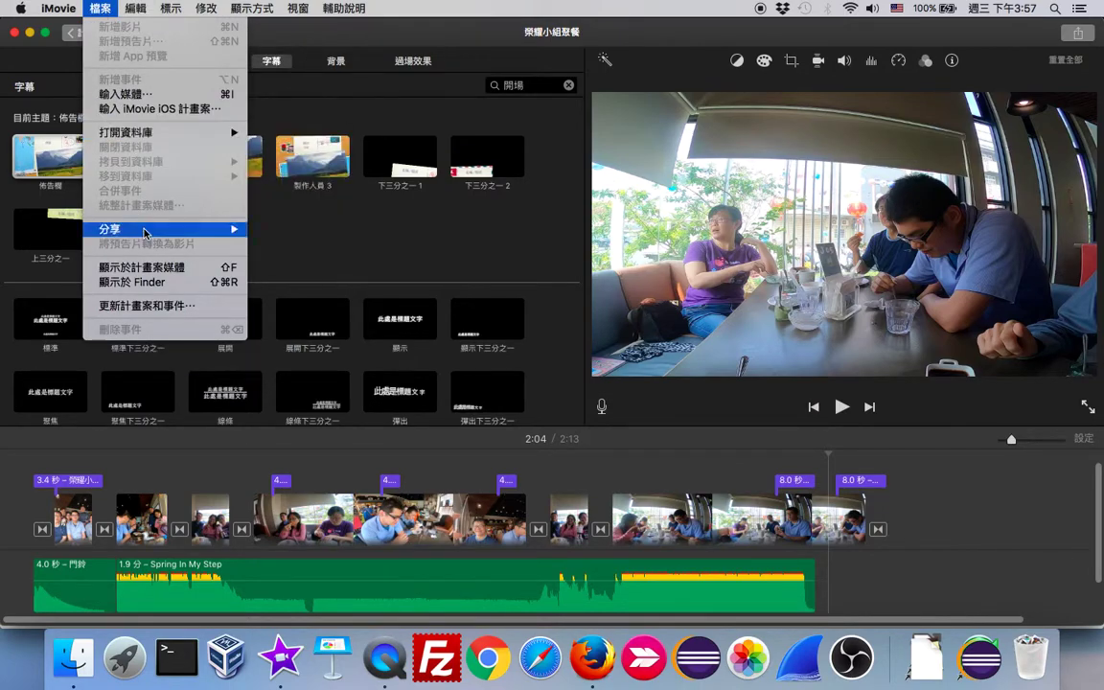
{"action": "mouse_move", "coordinate": [146, 232]}
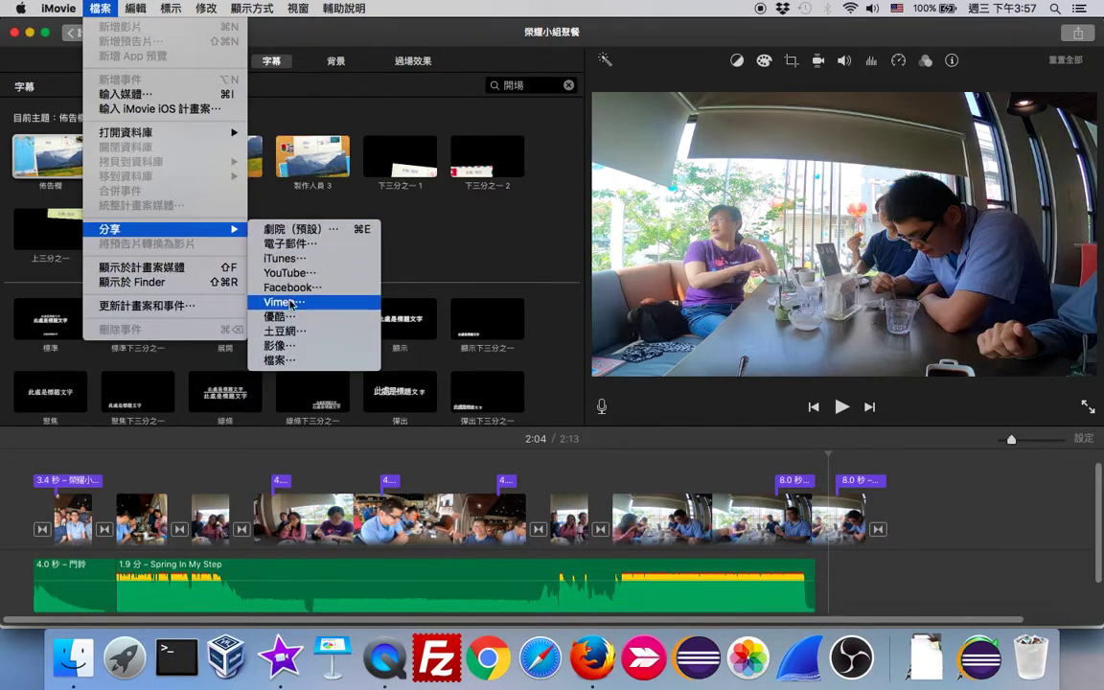
{"action": "left_click", "coordinate": [278, 362]}
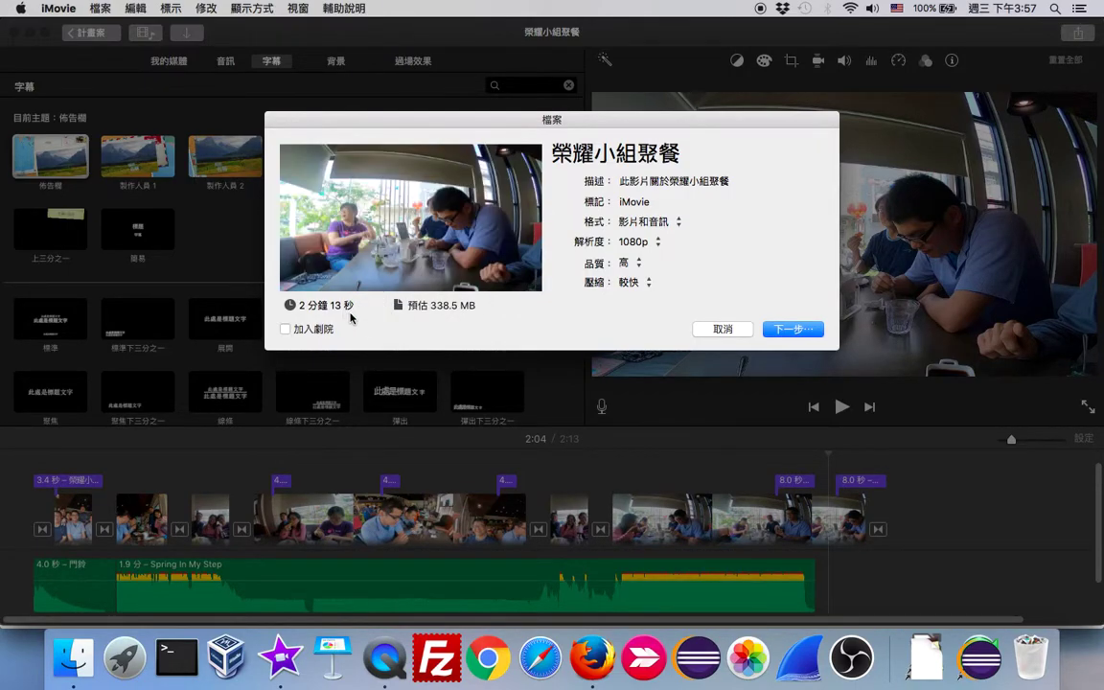
{"action": "left_click", "coordinate": [792, 330]}
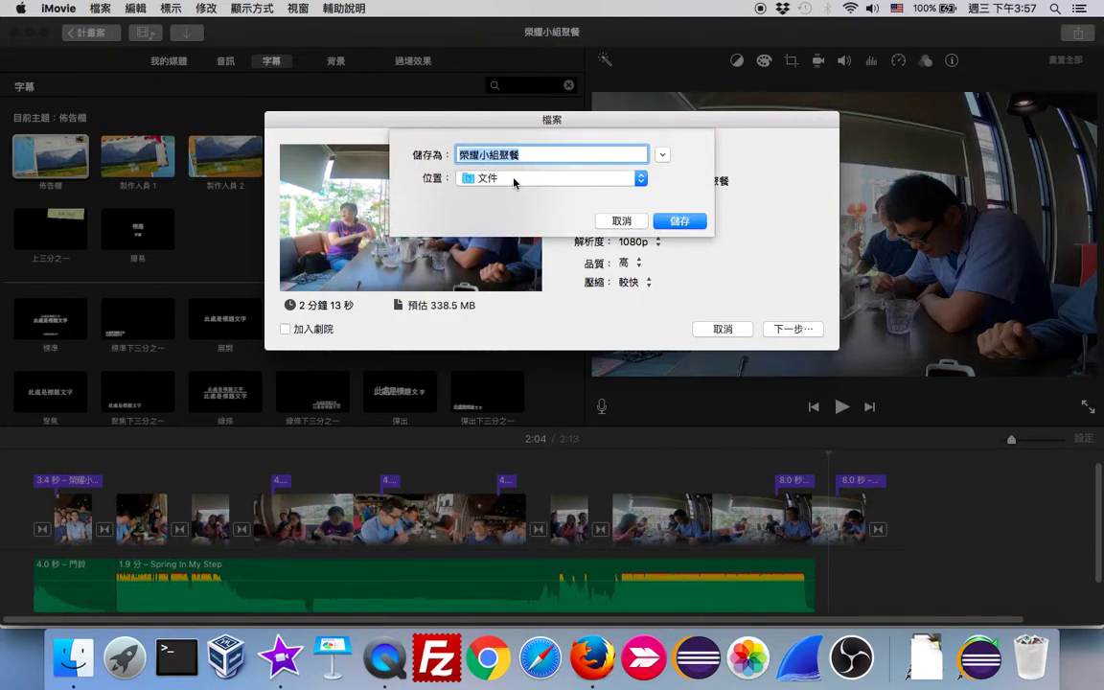
{"action": "left_click", "coordinate": [679, 221]}
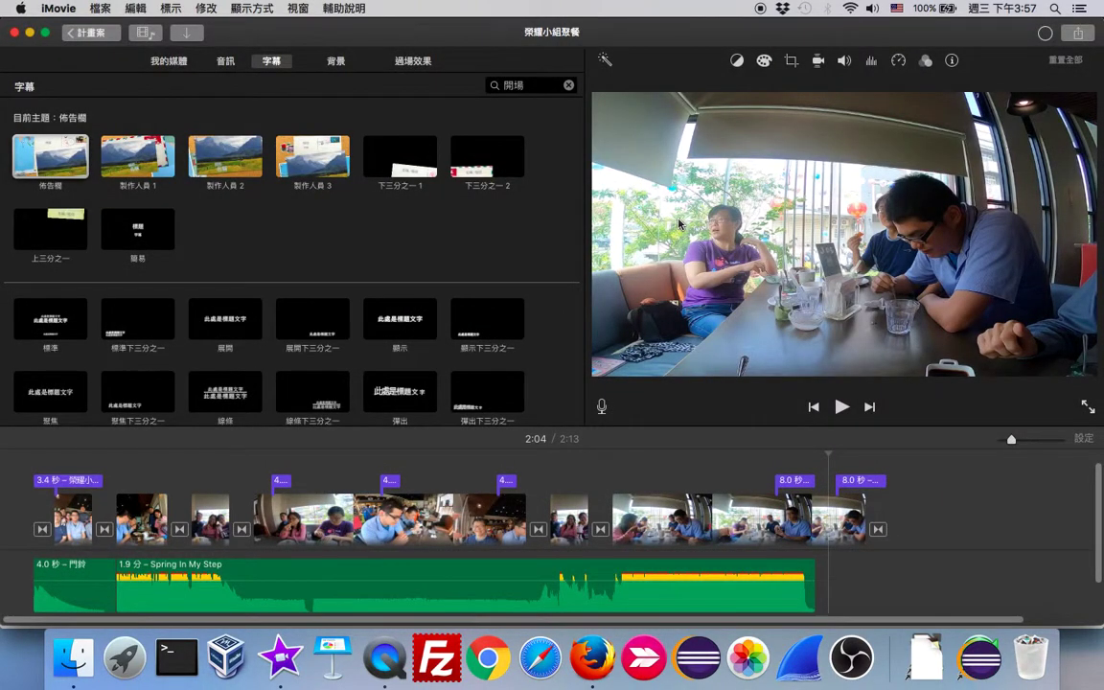